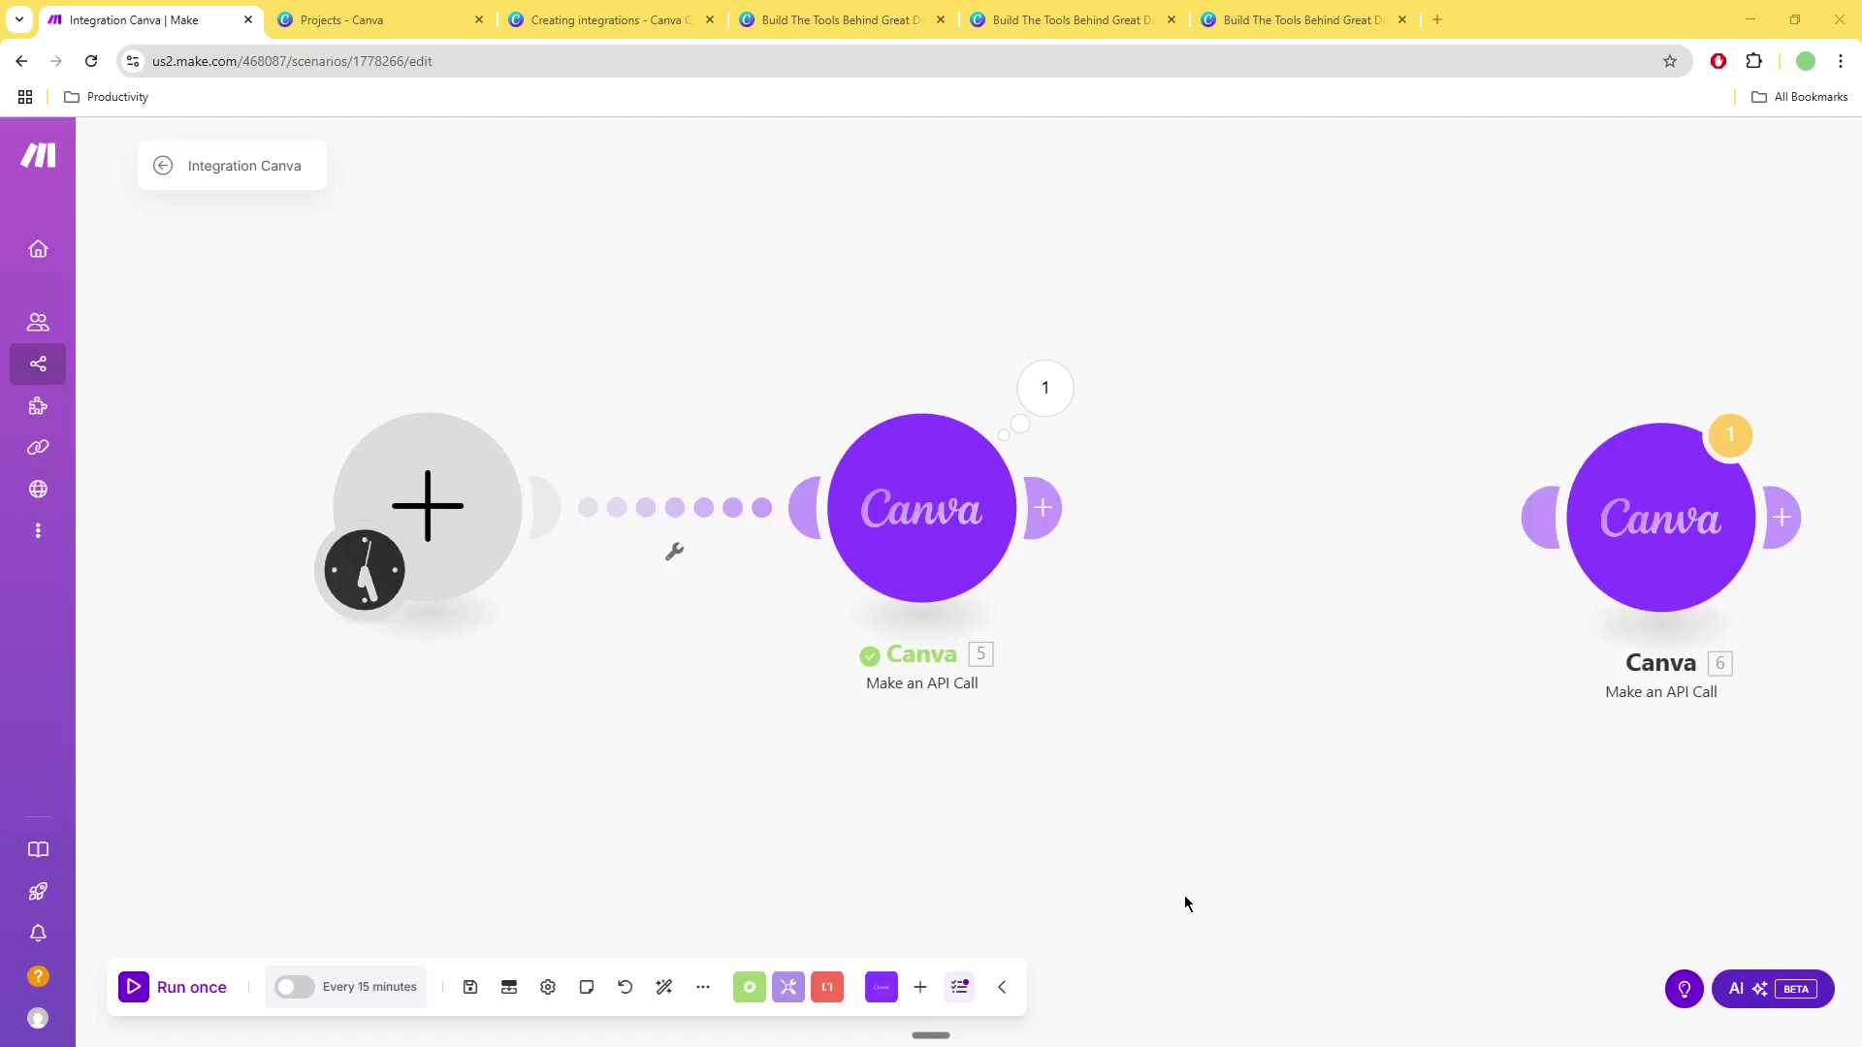
- Open Canva module 5 and check its POST /v1/autofills URL and request body
{"action": "left_click", "coordinate": [923, 541]}
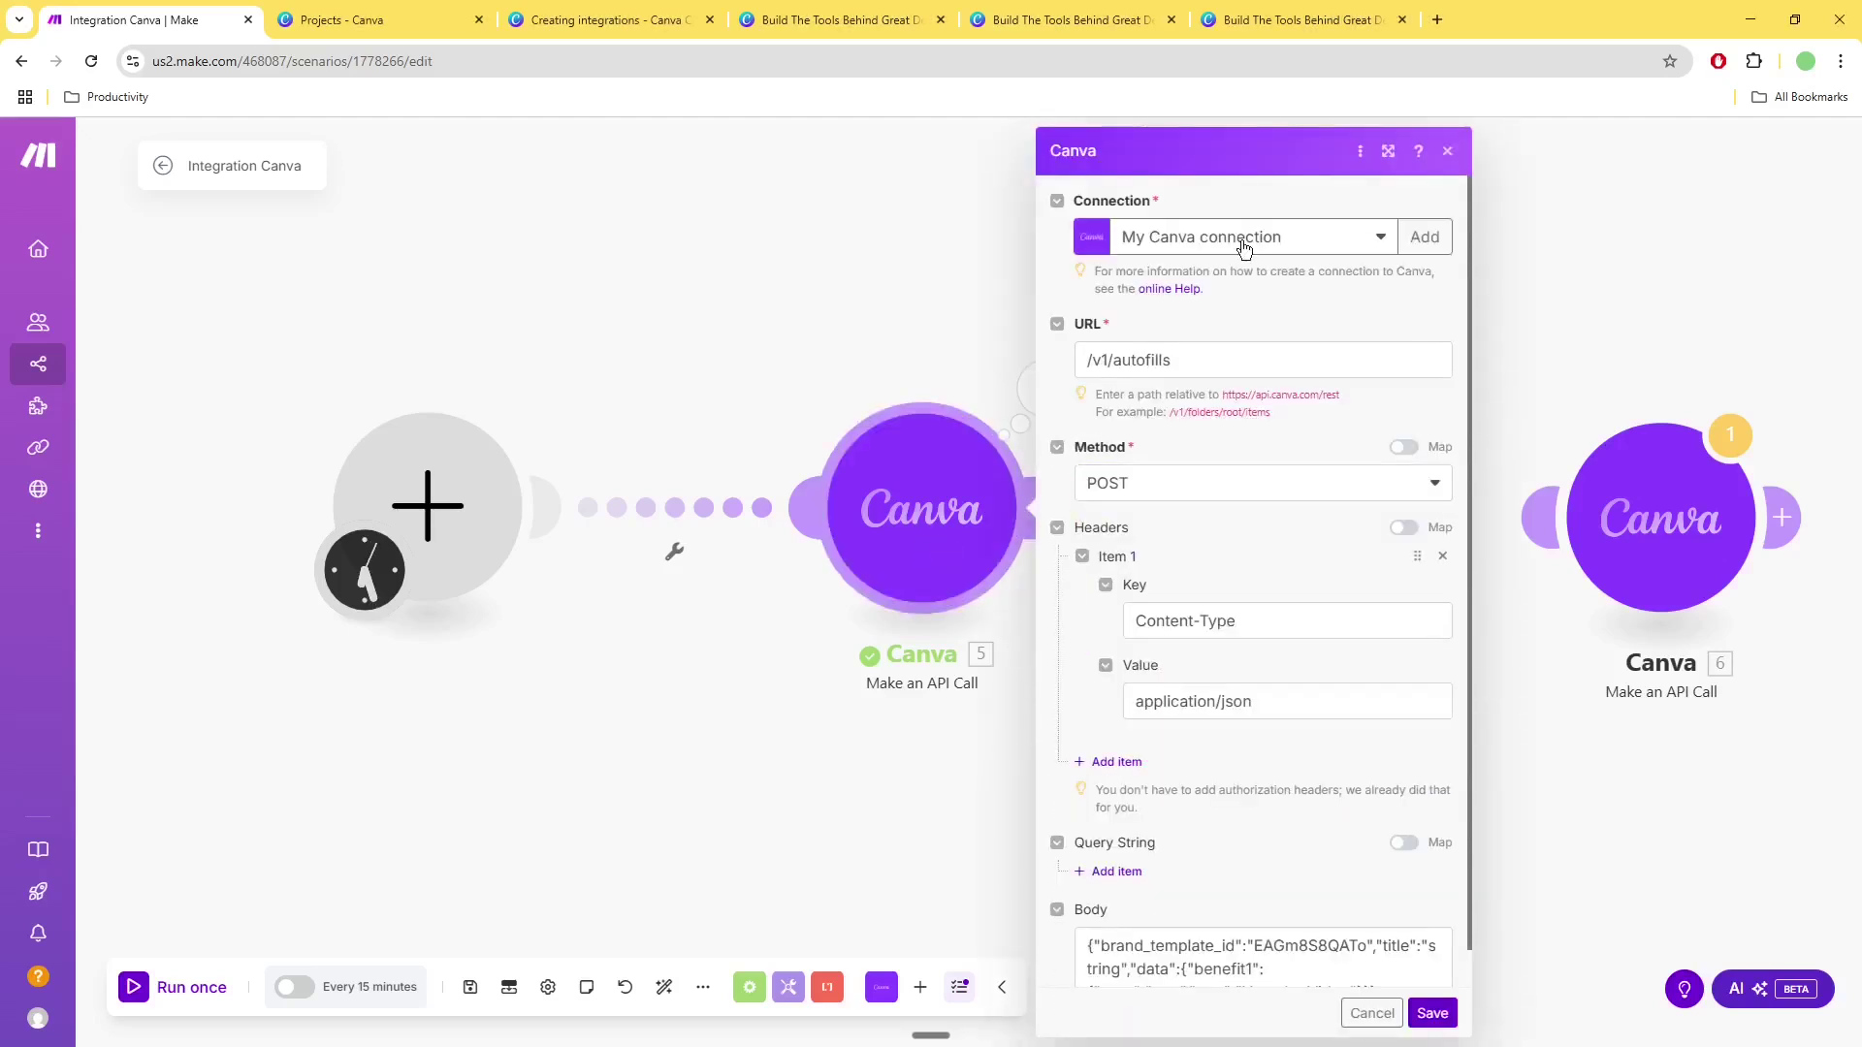
{"action": "triple_click", "coordinate": [1217, 368]}
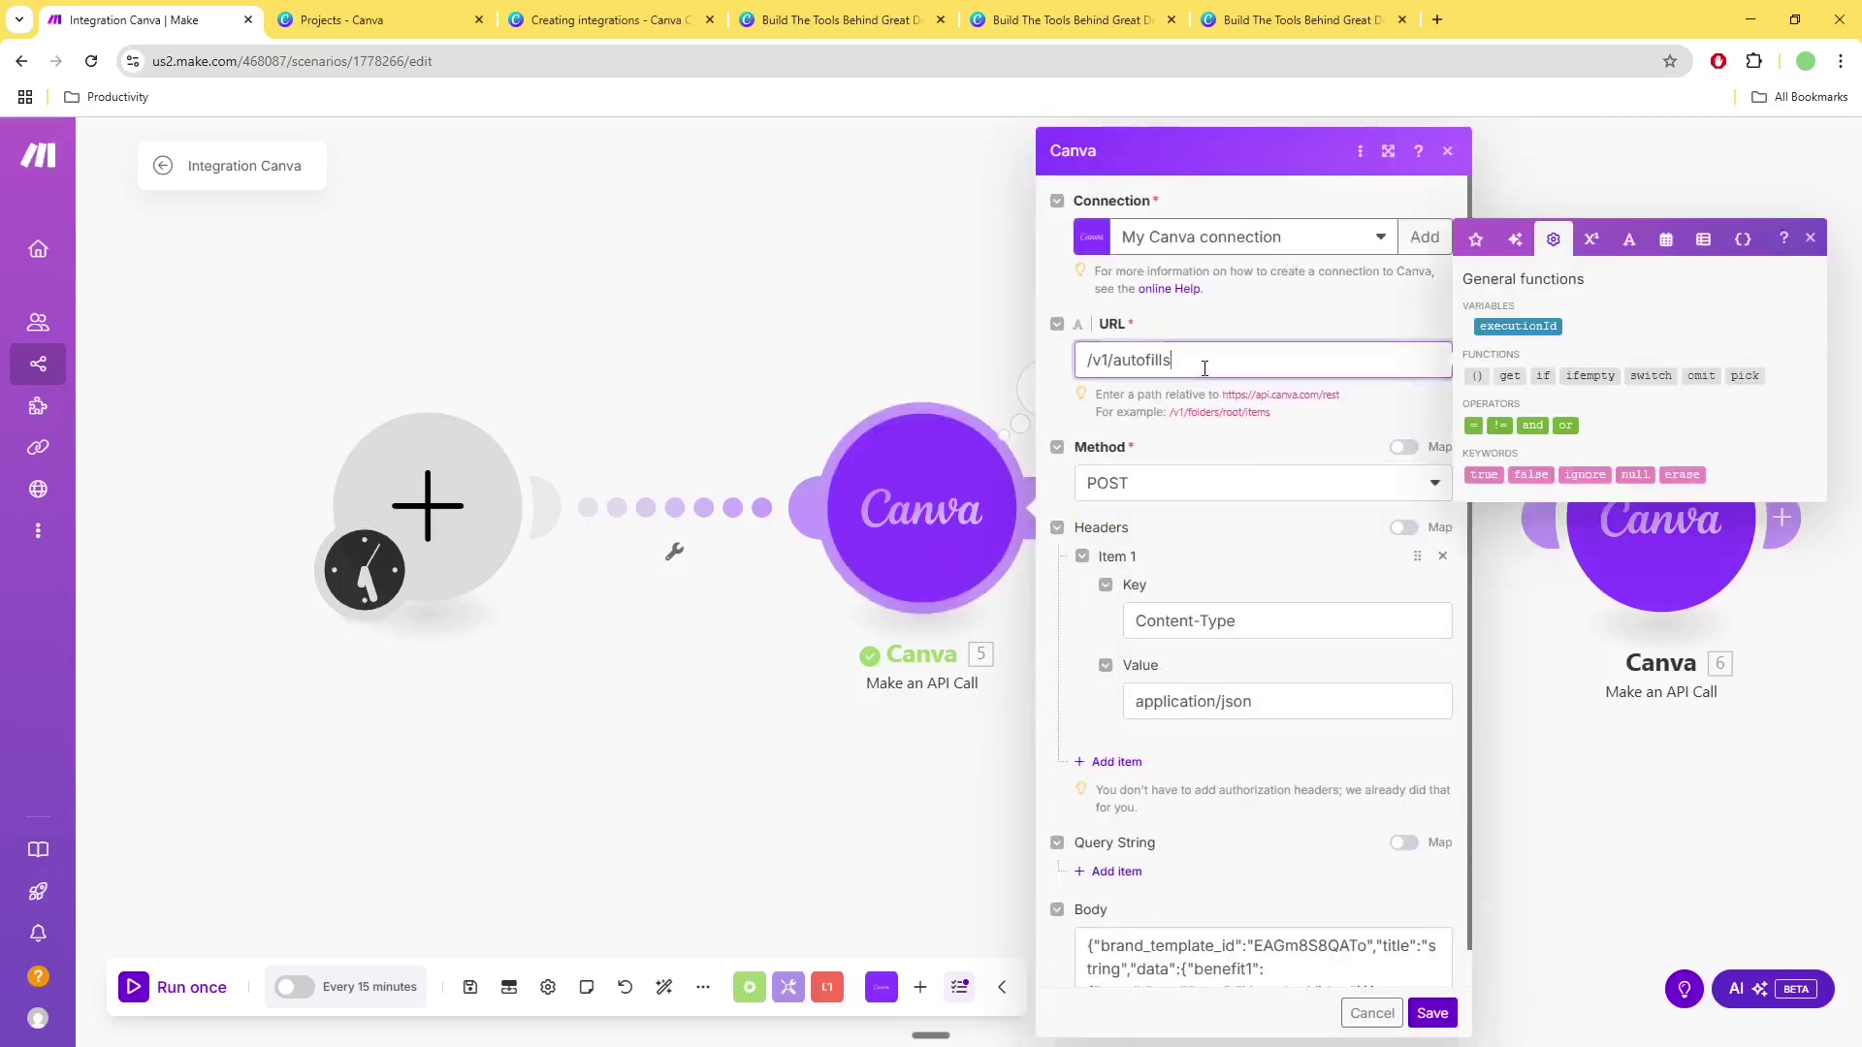
{"action": "scroll", "coordinate": [1251, 509], "scroll_direction": "down", "scroll_amount": 1}
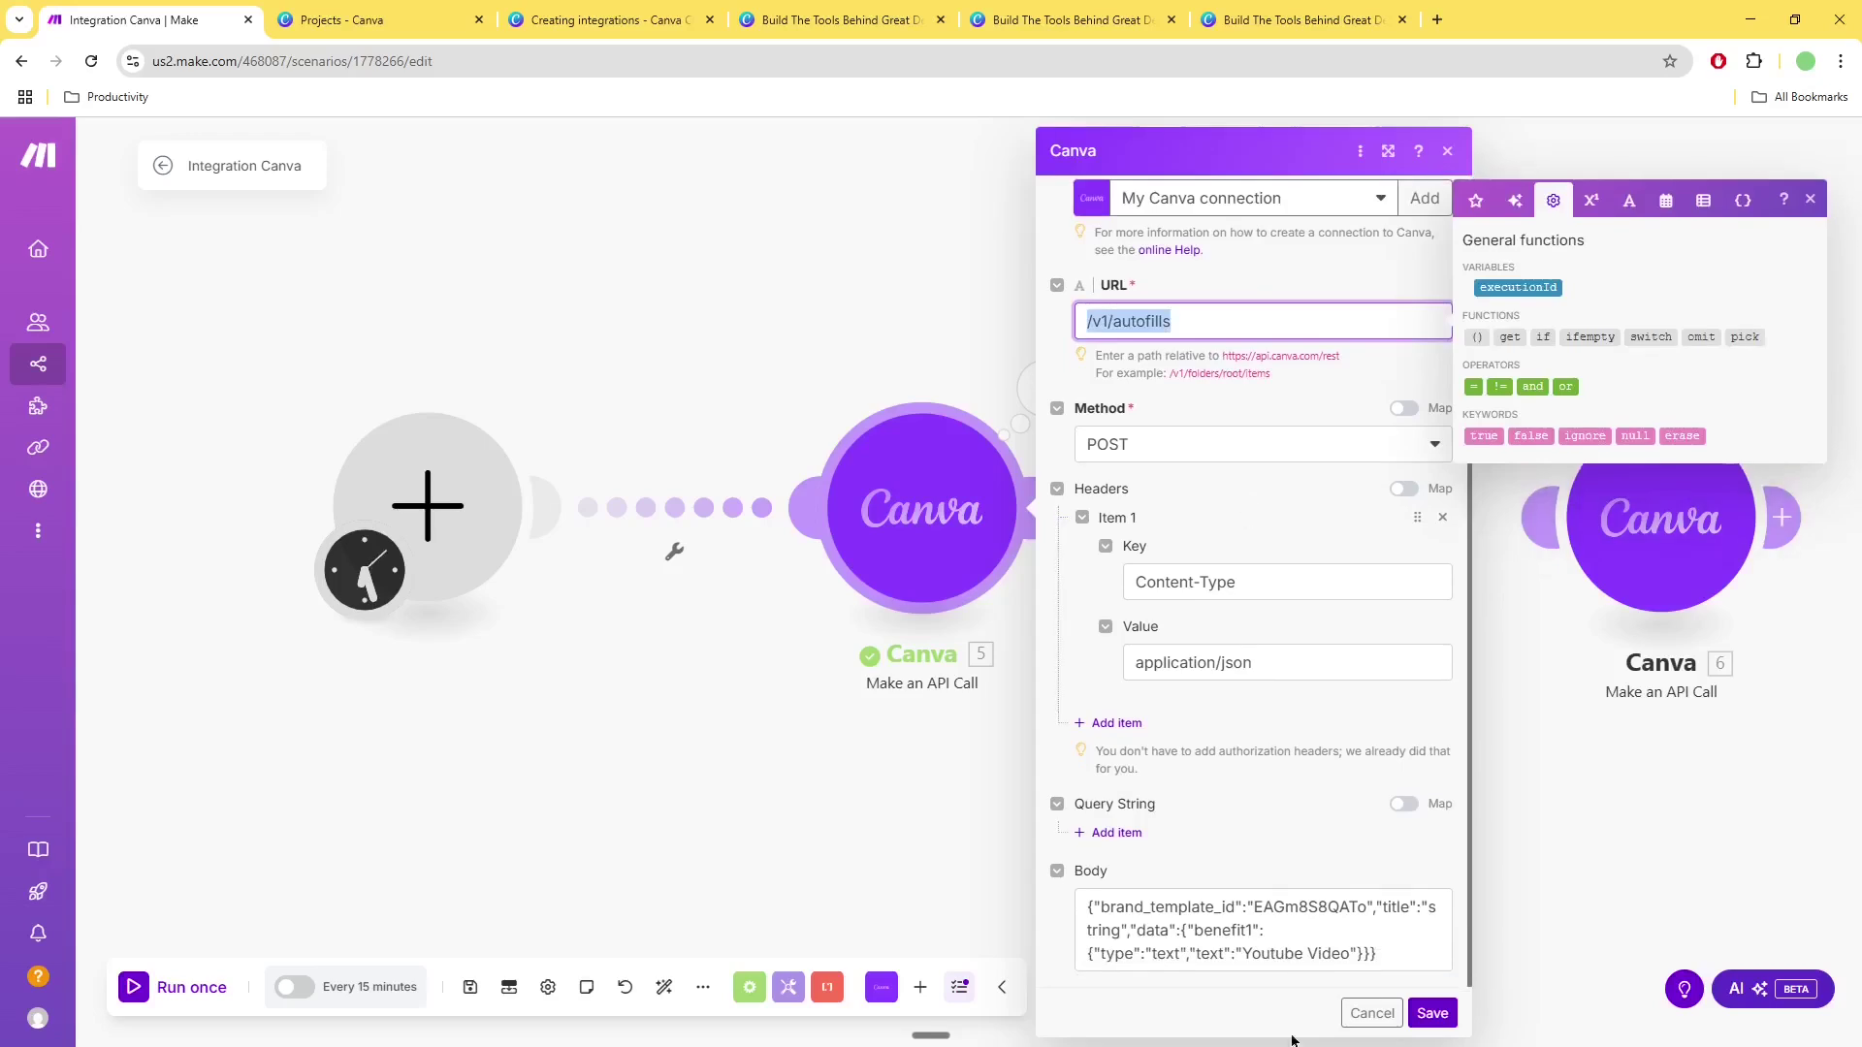
{"action": "left_click", "coordinate": [1279, 968]}
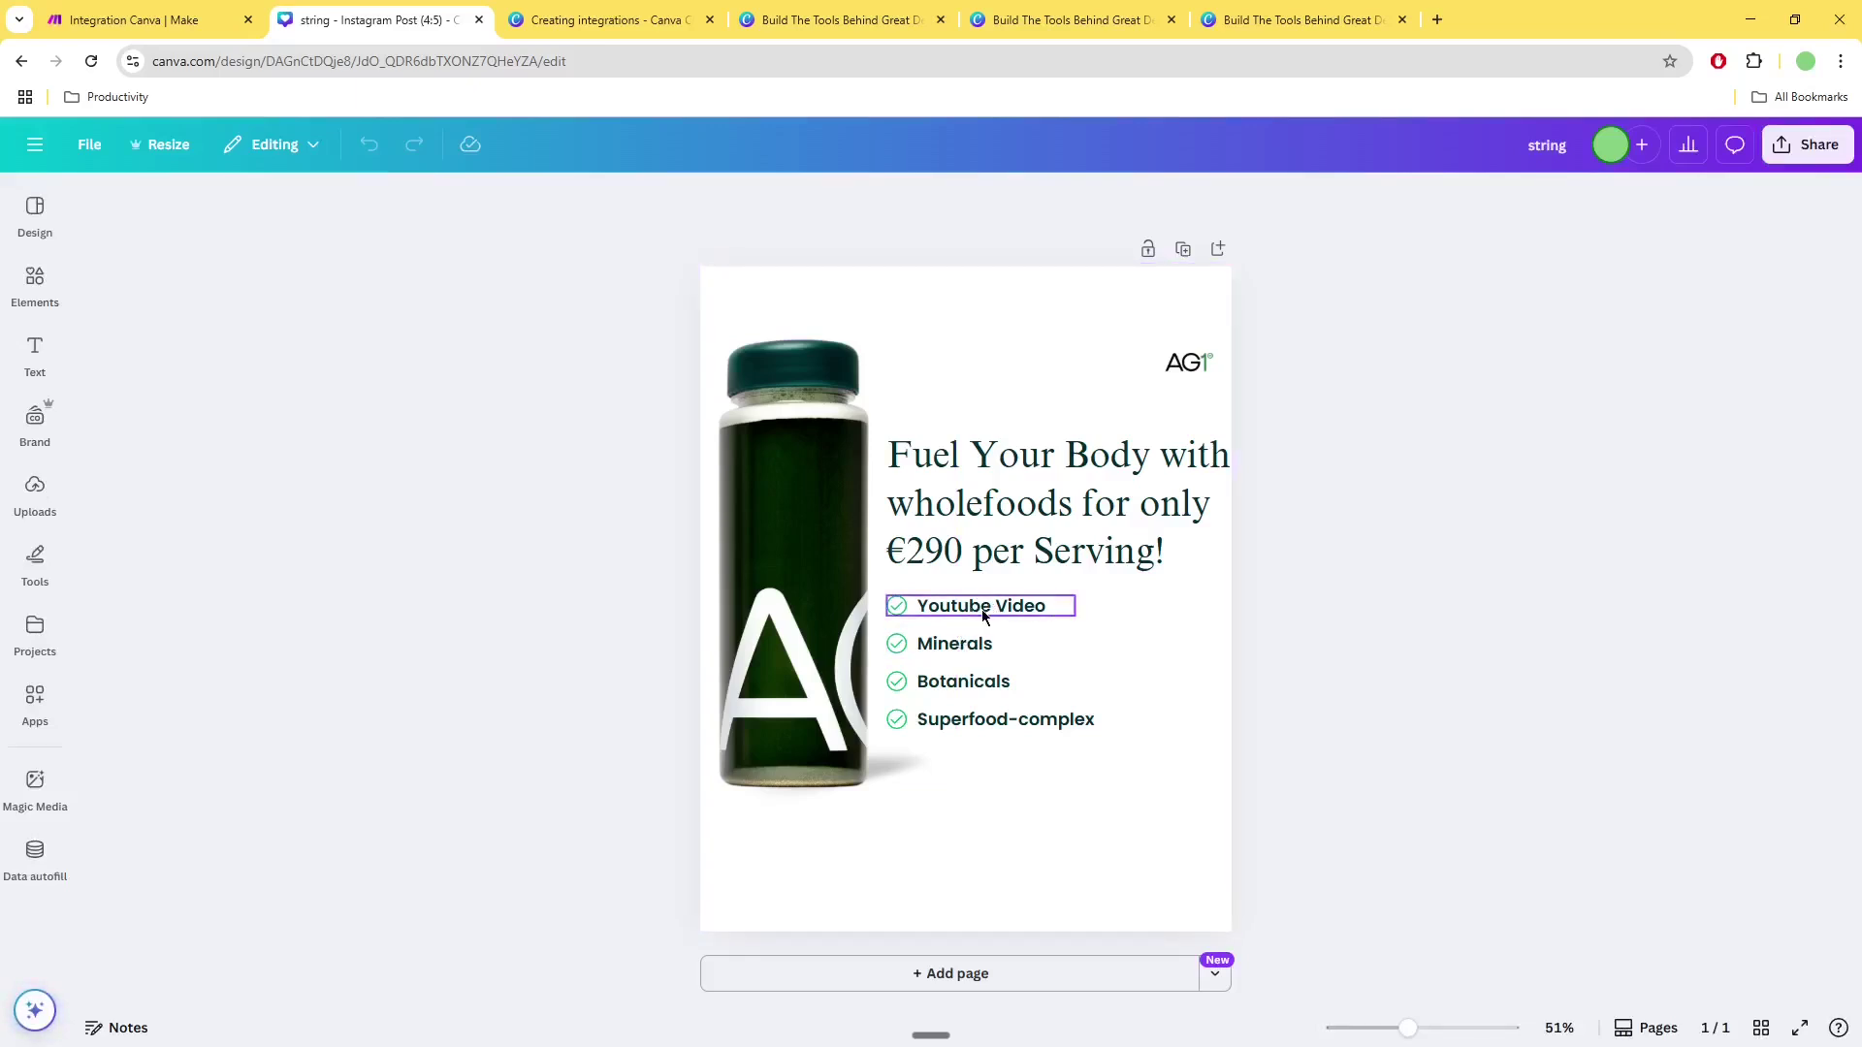
- Change benefit1 from 'Youtube Video' to 'Canva Walkthrough' in the body and save the module
{"action": "left_click", "coordinate": [136, 19]}
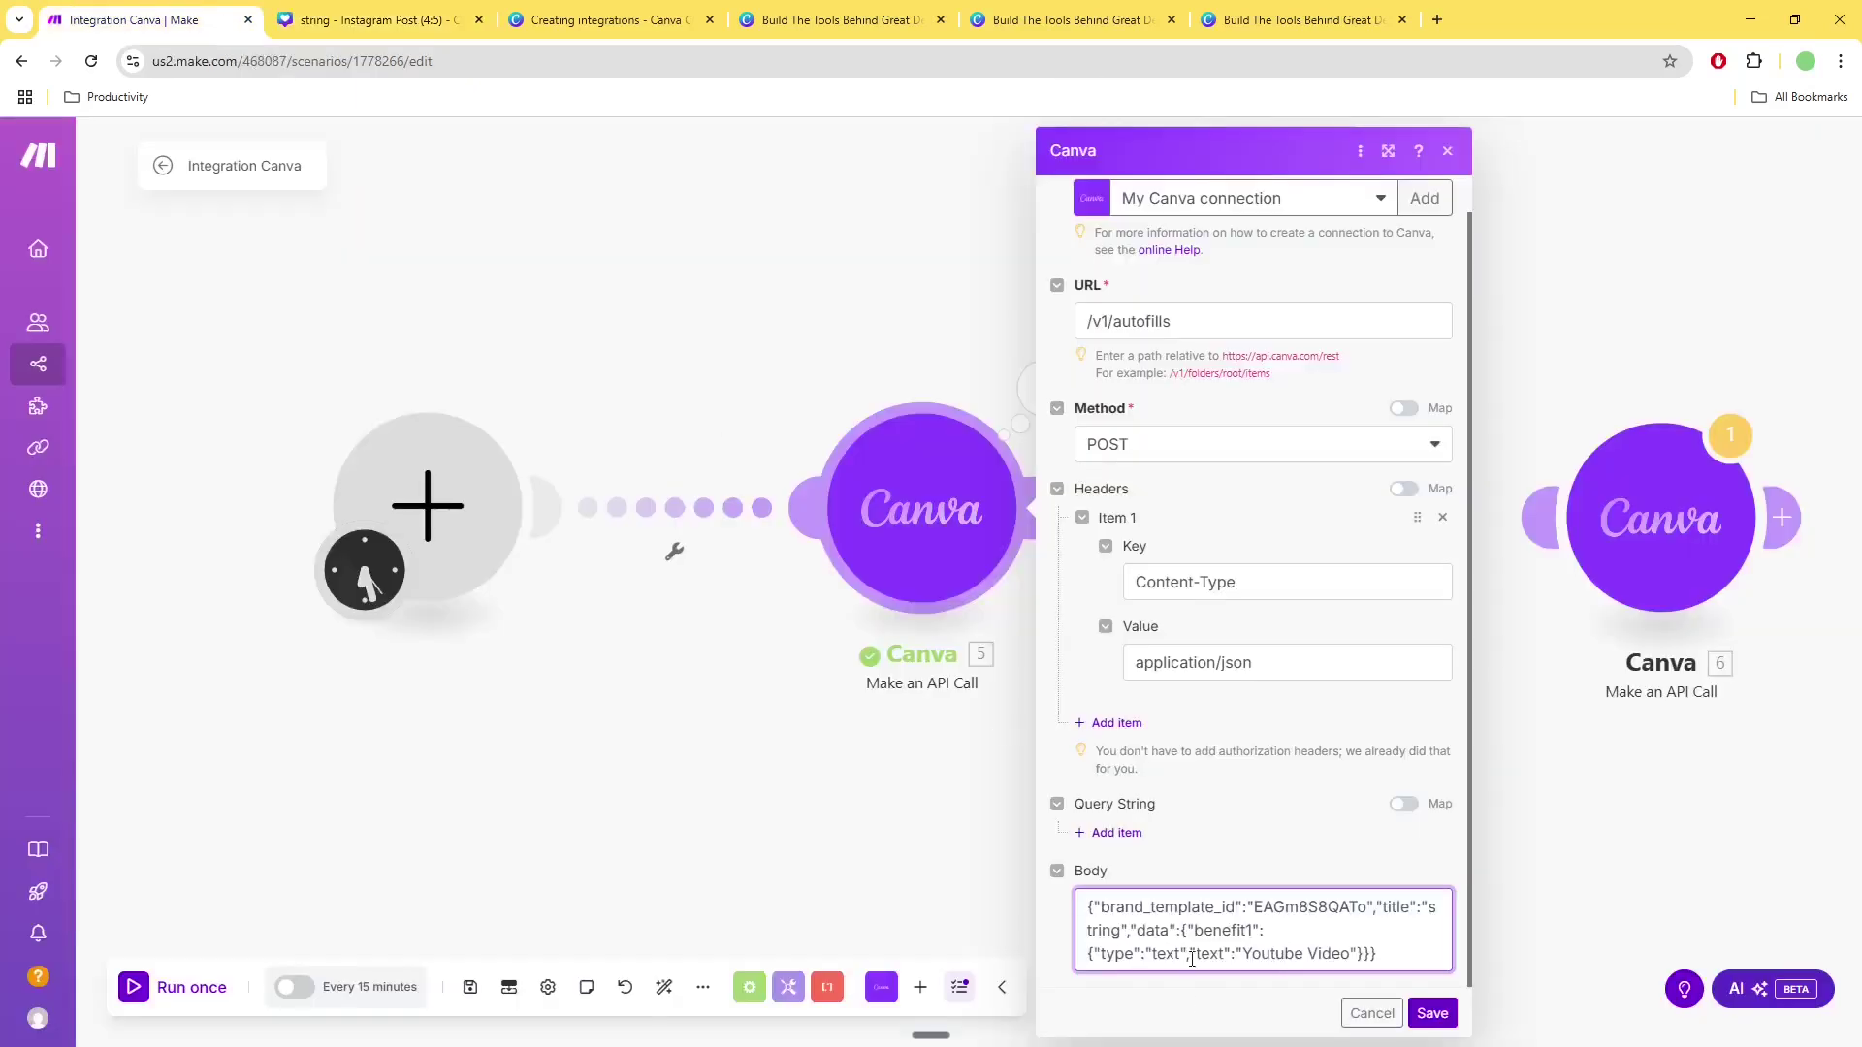
{"action": "mouse_move", "coordinate": [1242, 953]}
{"action": "left_mouse_down"}
{"action": "mouse_move", "coordinate": [1353, 953]}
{"action": "mouse_move", "coordinate": [1243, 953]}
{"action": "left_mouse_up"}
{"action": "left_click", "coordinate": [1356, 954]}
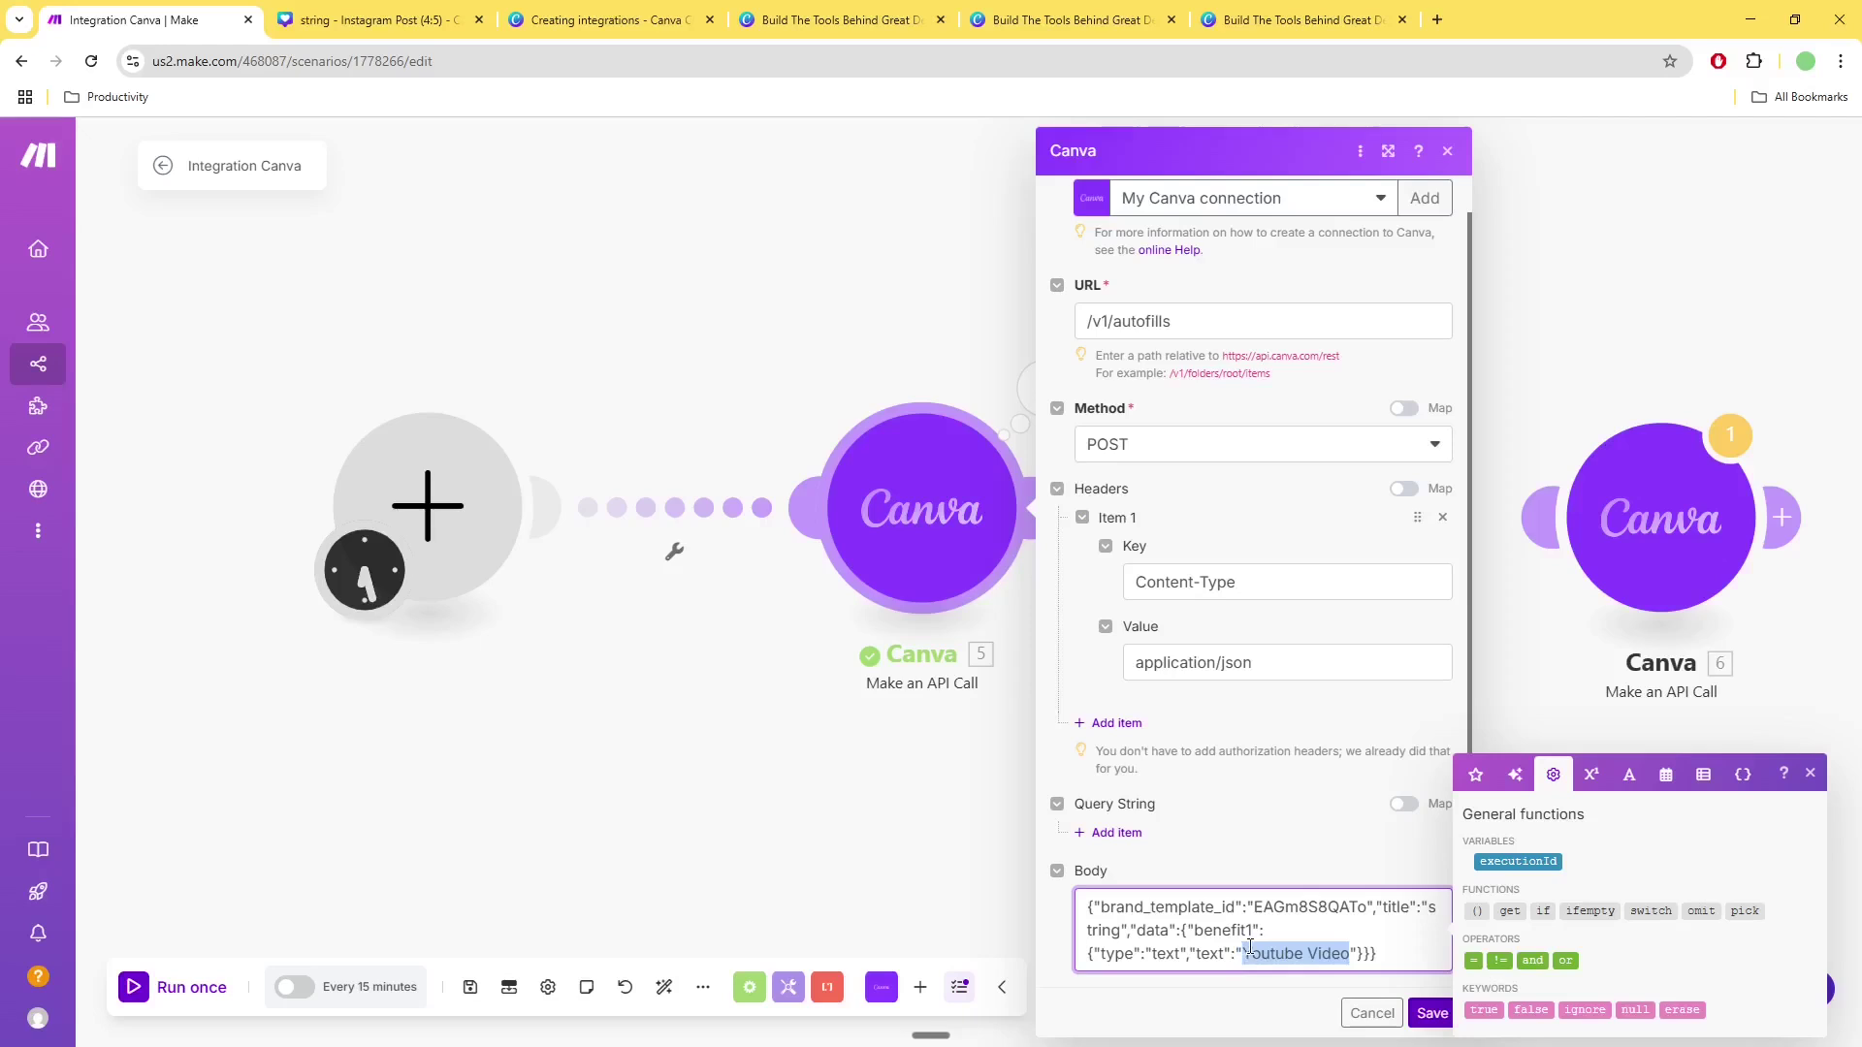
{"action": "type", "text": "Canva Walkthrough"}
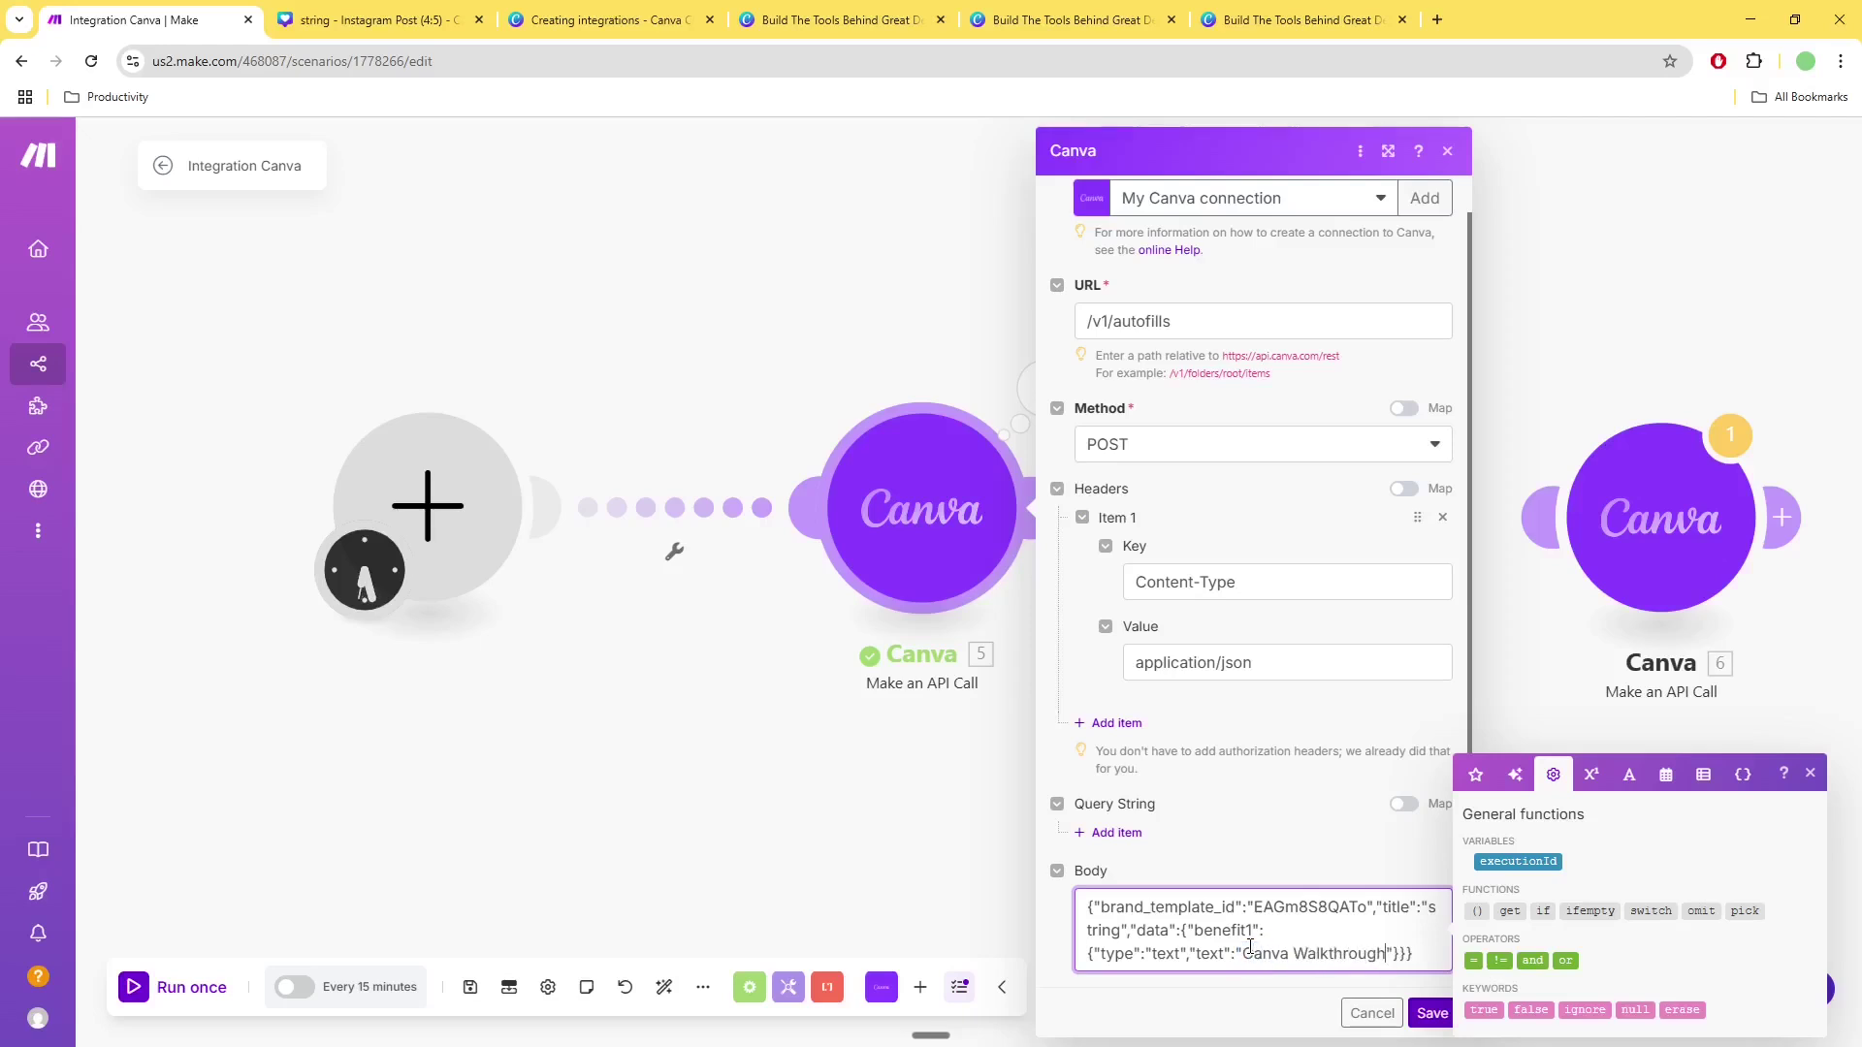
{"action": "left_click", "coordinate": [1429, 1011]}
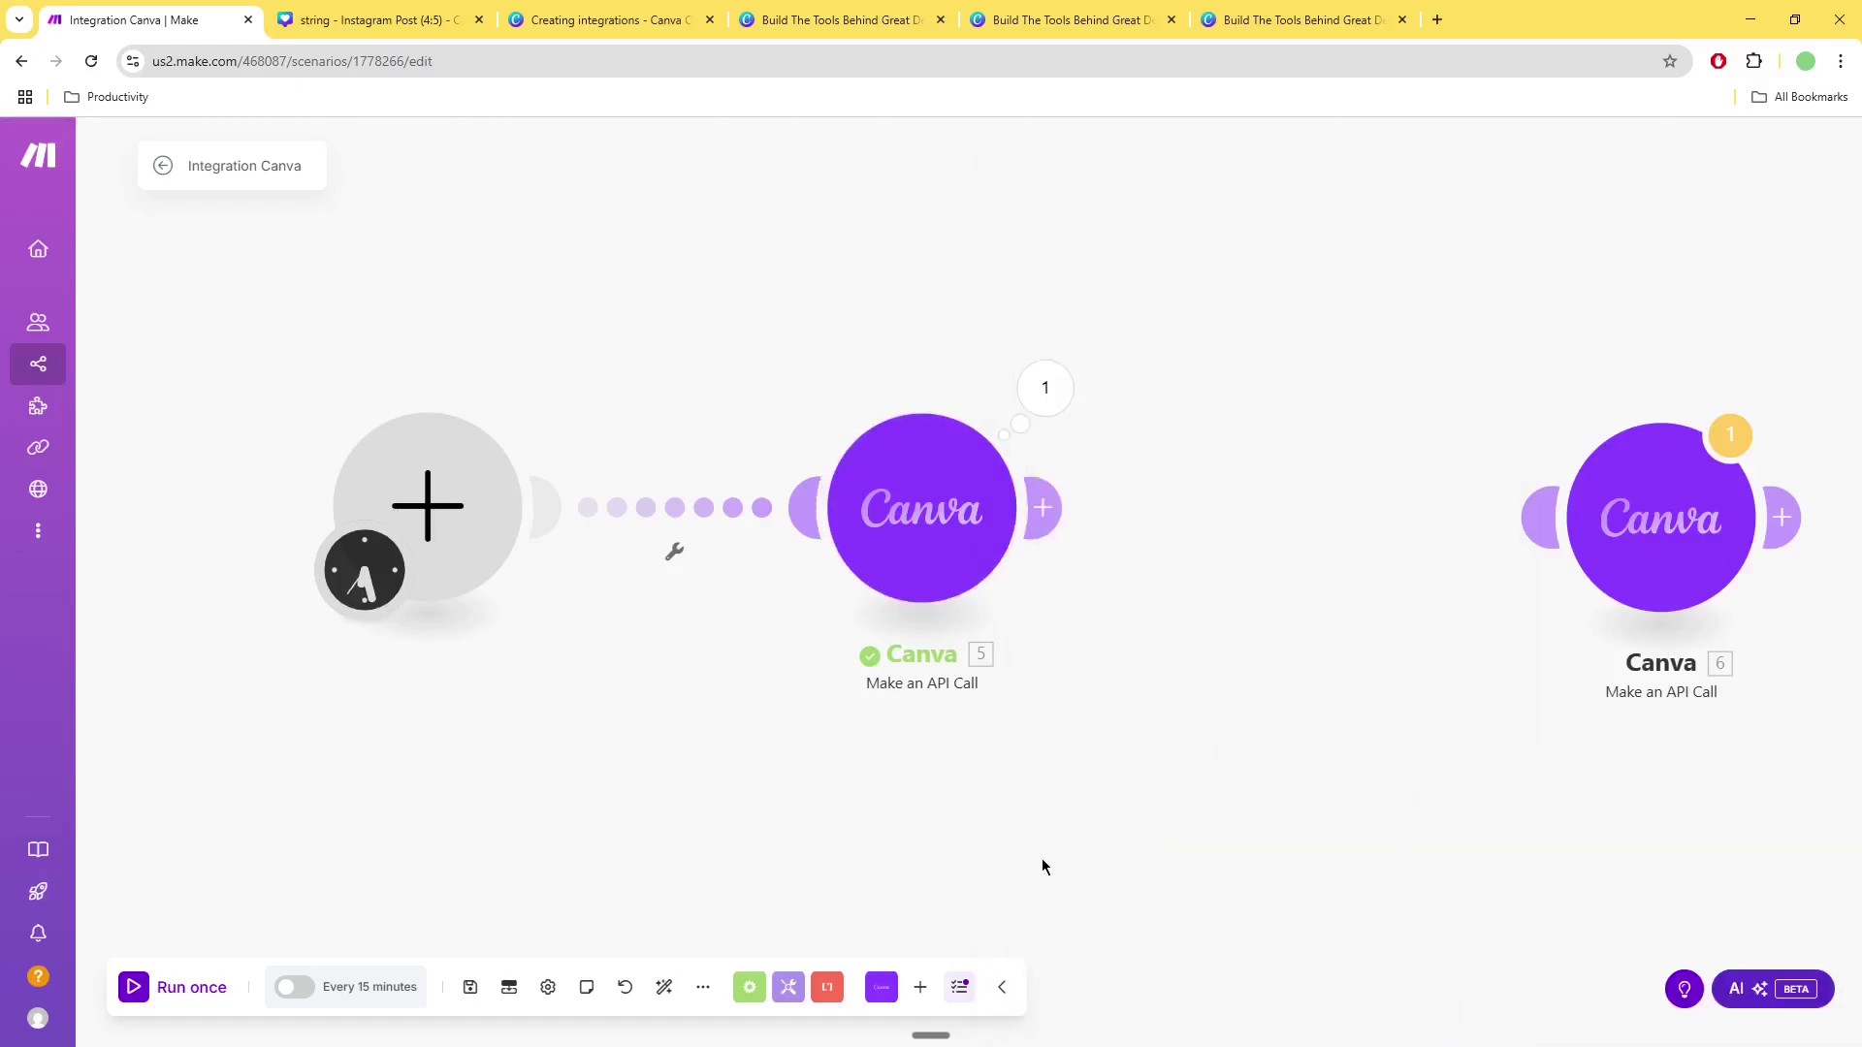
- Run the scenario once and check the returned job's id and in_progress status
{"action": "left_click", "coordinate": [169, 999]}
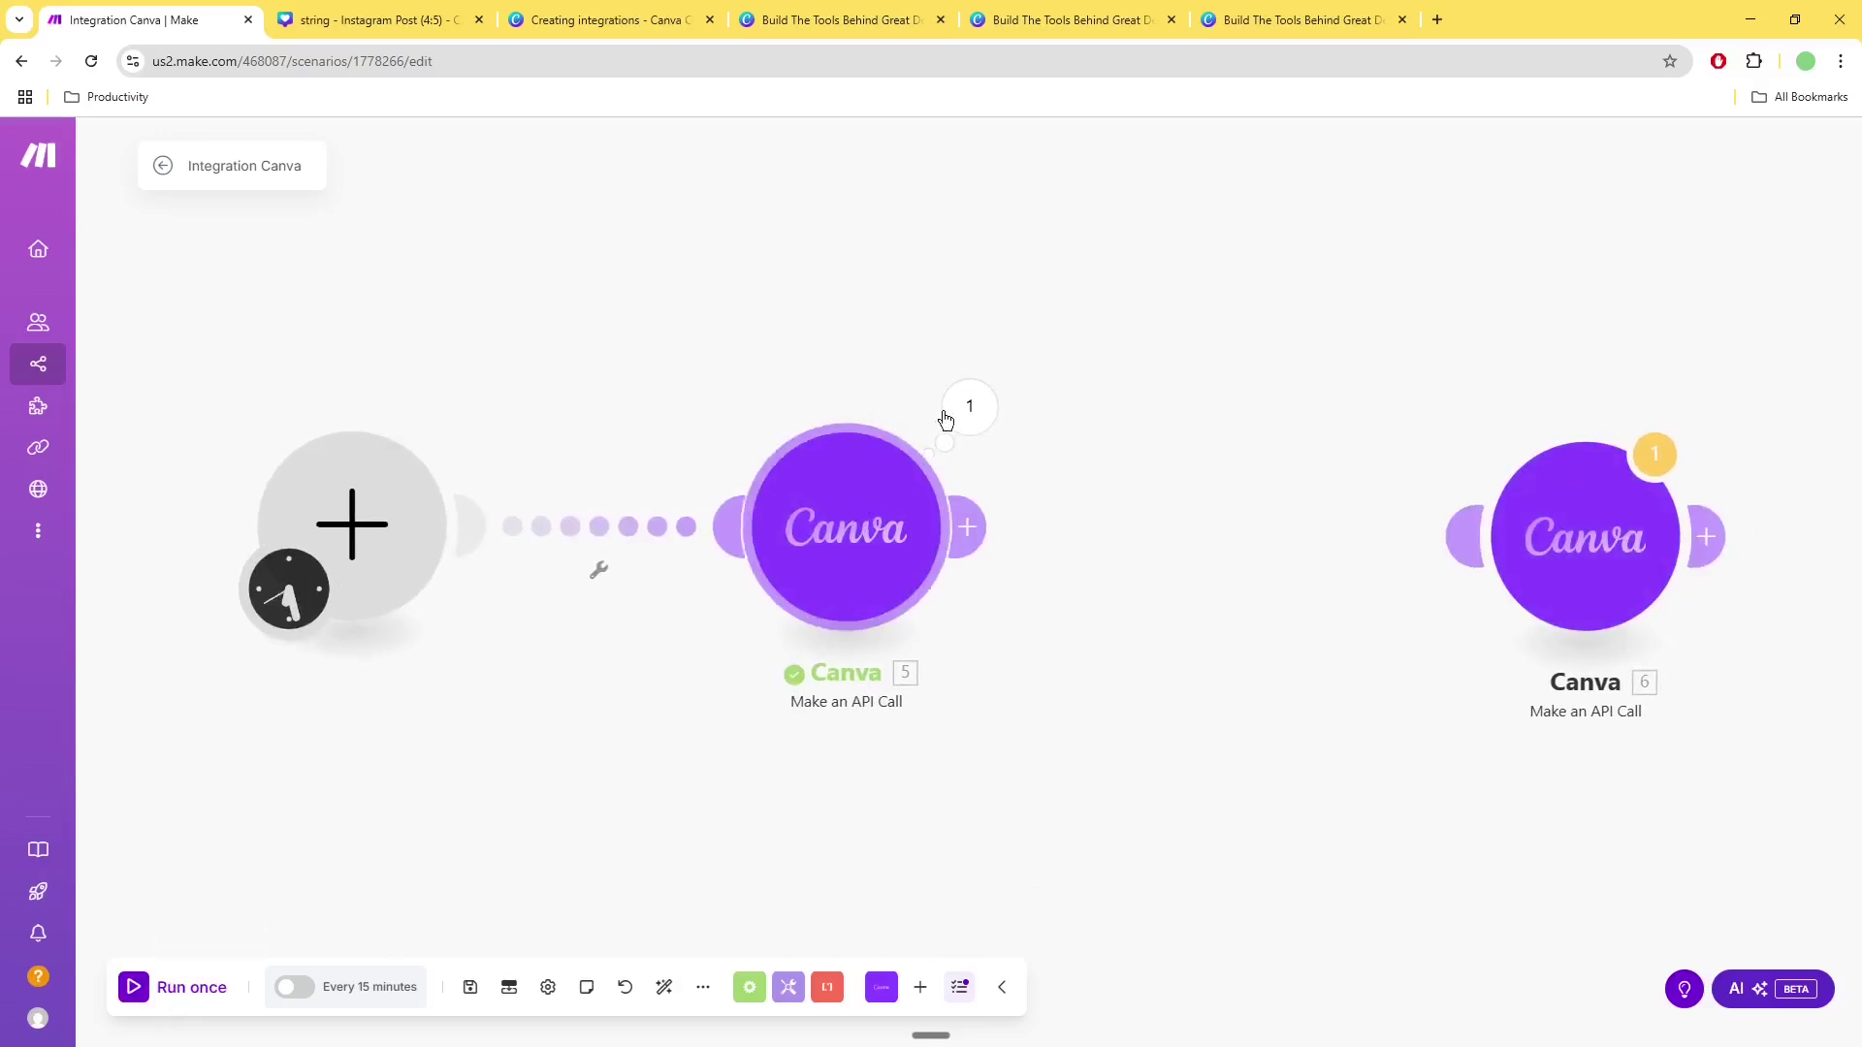
{"action": "left_click", "coordinate": [965, 412]}
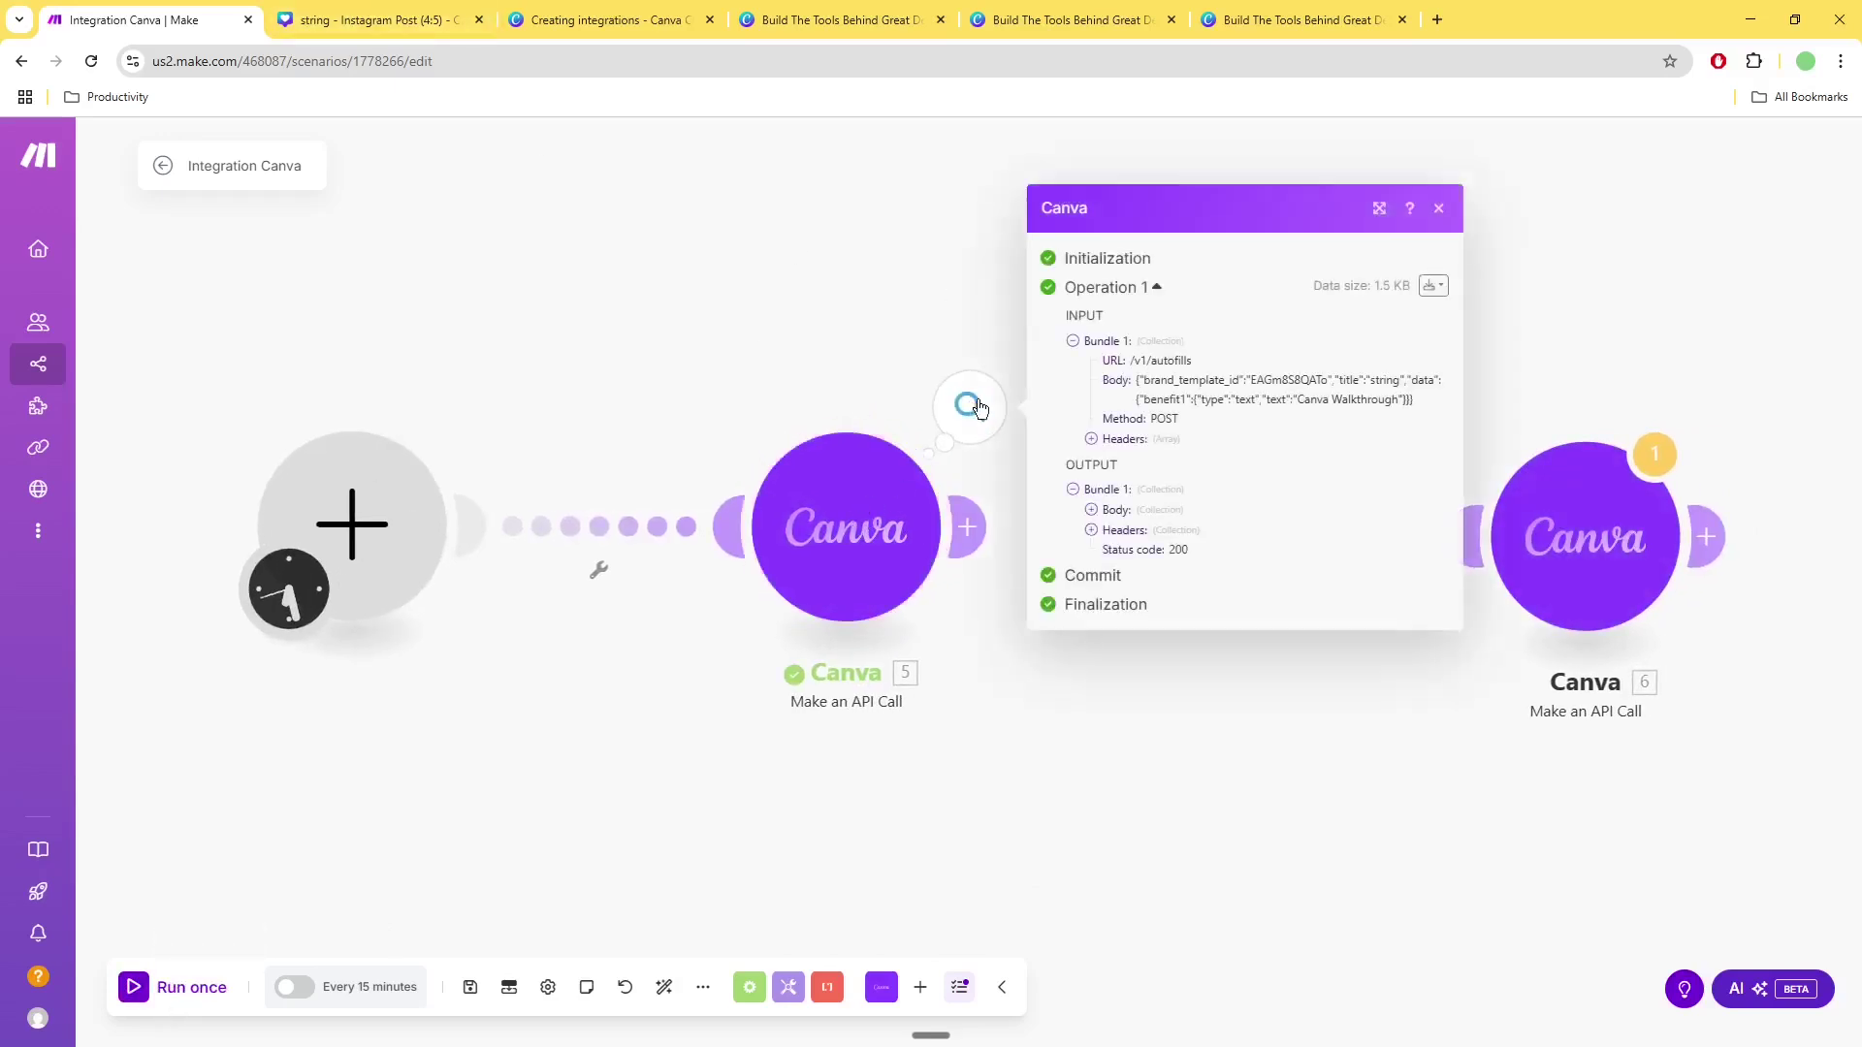
{"action": "left_click", "coordinate": [1092, 509]}
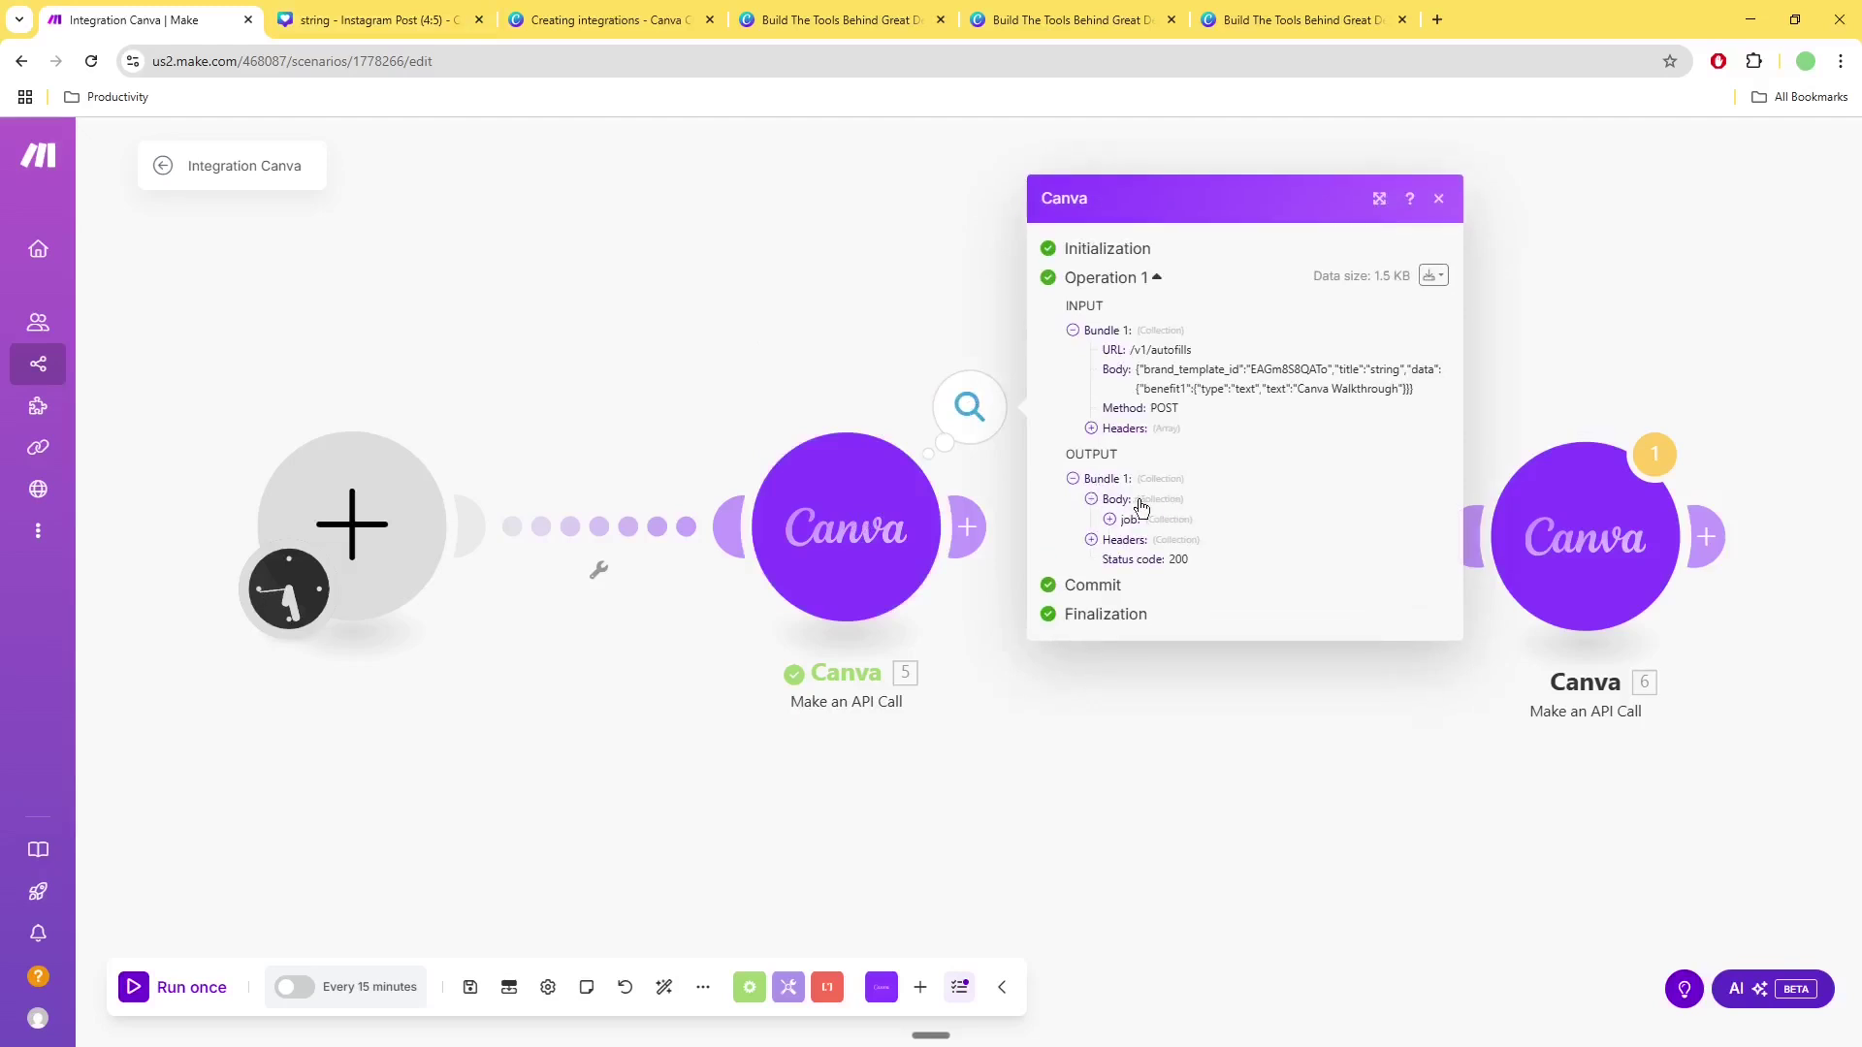
{"action": "left_click", "coordinate": [1115, 521]}
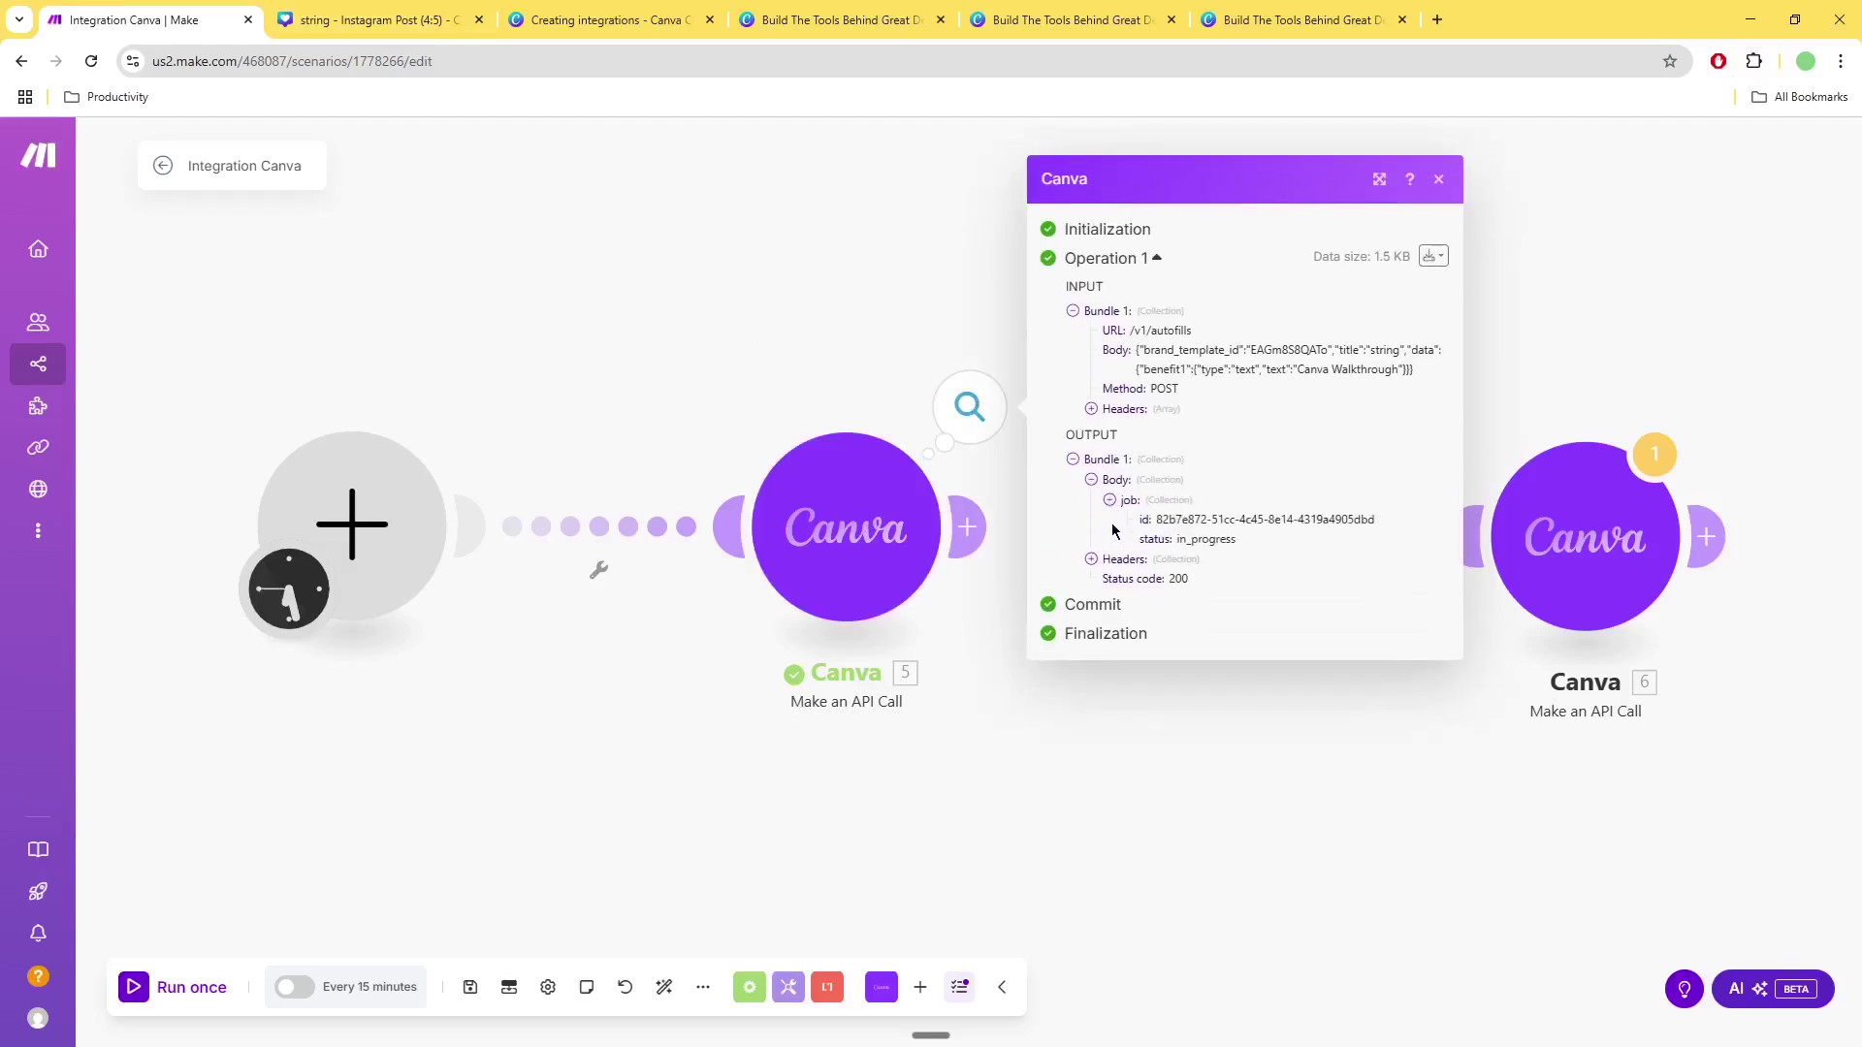
{"action": "double_click", "coordinate": [1185, 538]}
{"action": "left_click_drag", "start_coordinate": [1159, 520], "coordinate": [1399, 536]}
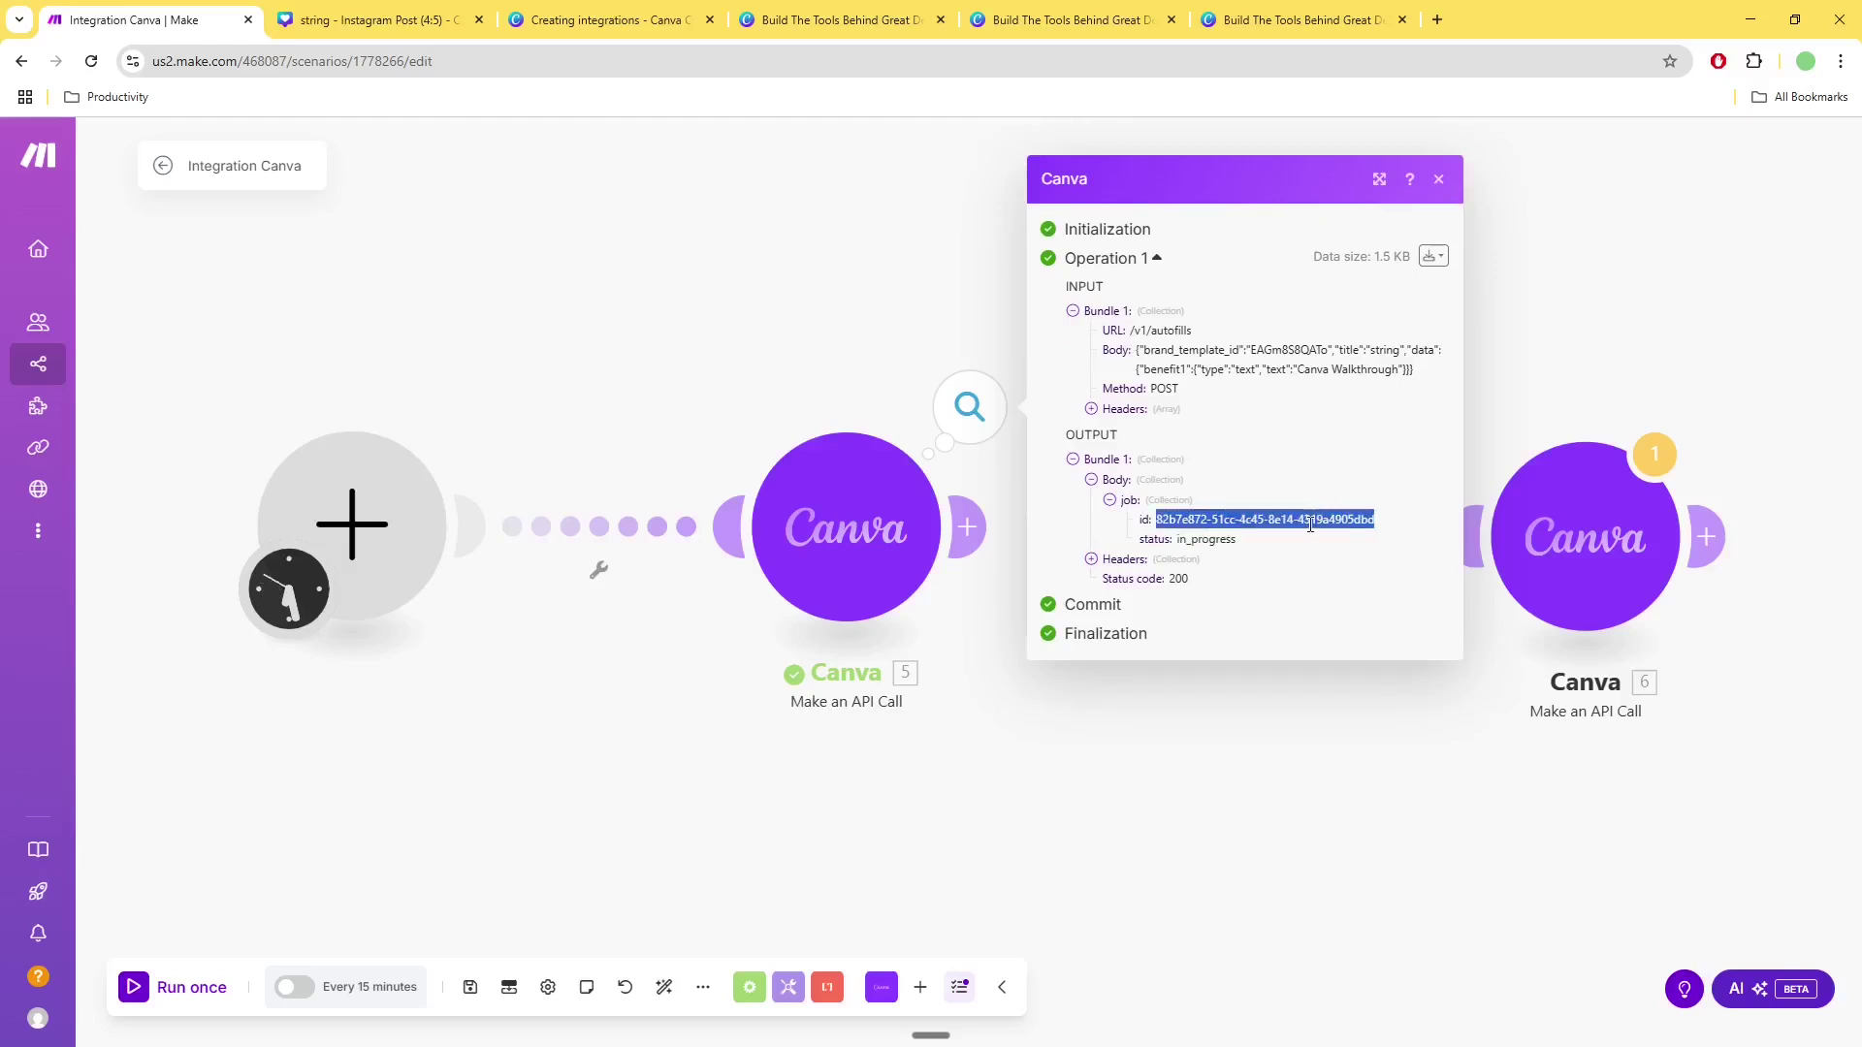
{"action": "left_click", "coordinate": [1491, 729]}
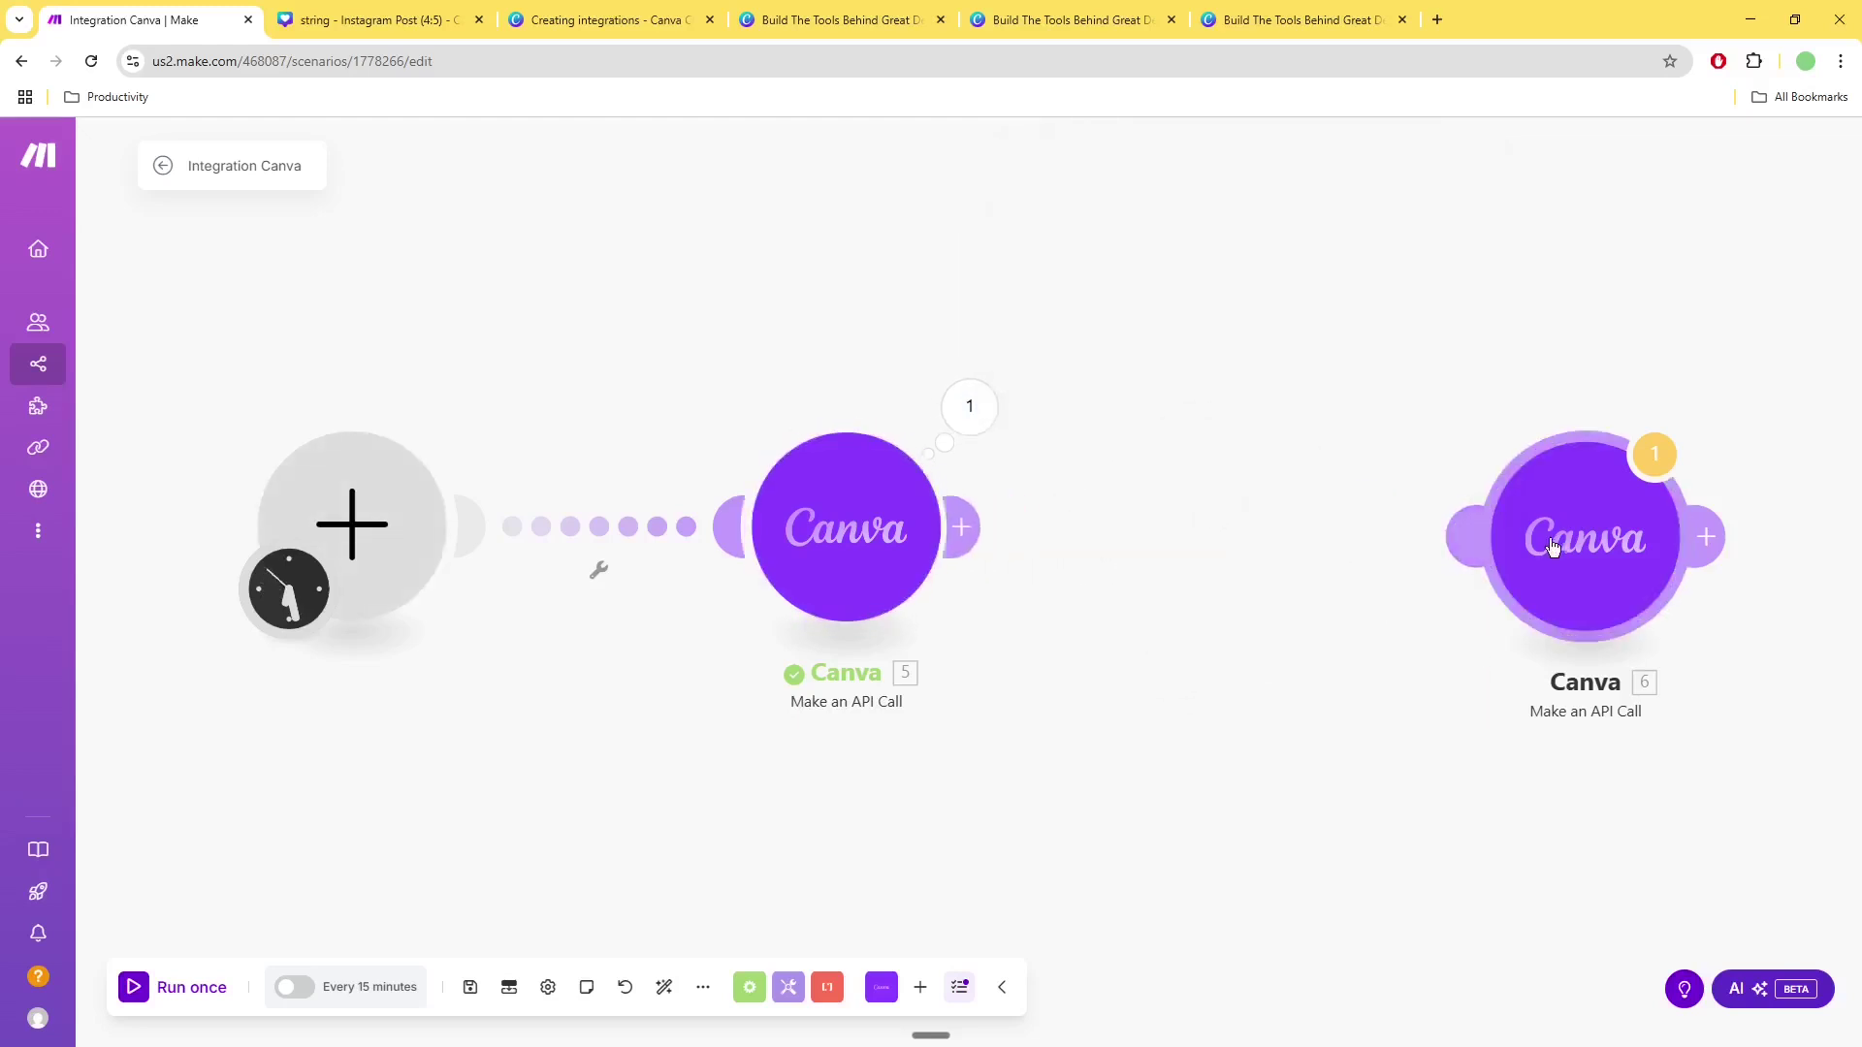
- Connect Canva module 6 after module 5 and verify its GET /v1/autofills/{job id} URL
{"action": "left_click_drag", "start_coordinate": [1545, 532], "coordinate": [1323, 523]}
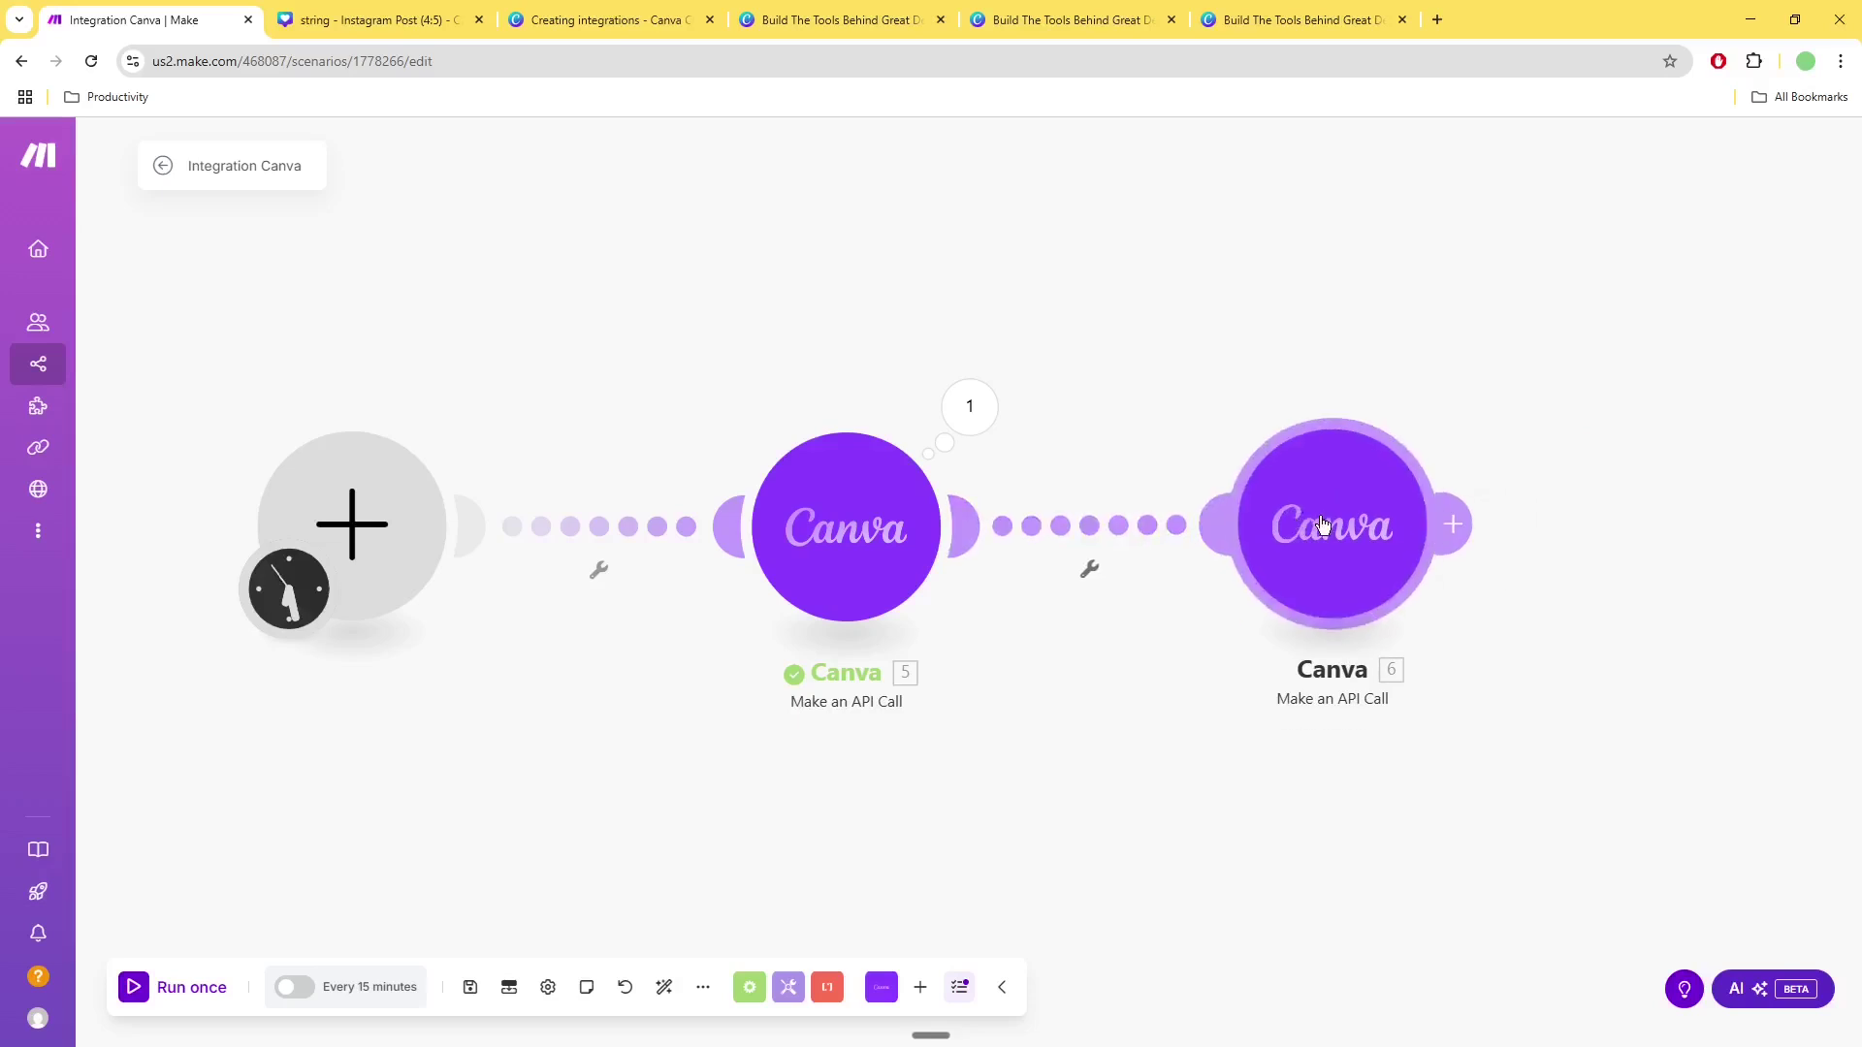
{"action": "left_click", "coordinate": [1323, 524]}
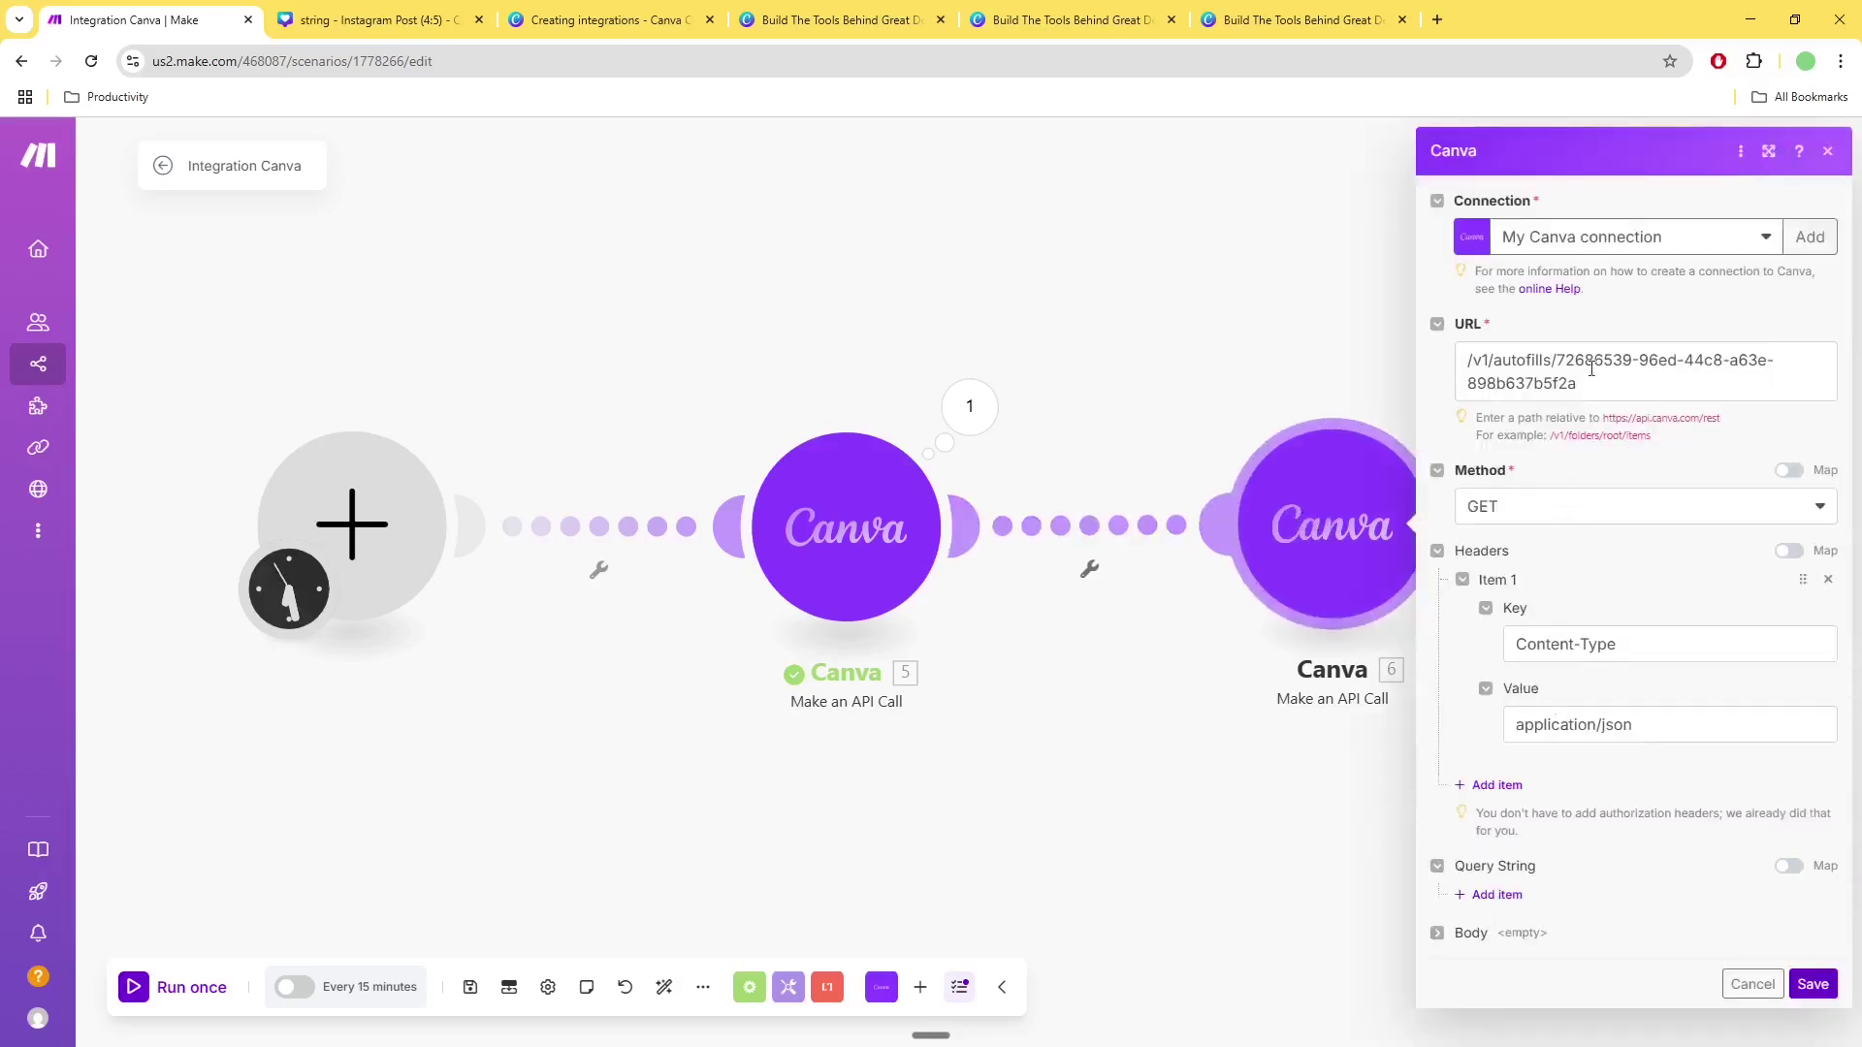
{"action": "left_click_drag", "start_coordinate": [1557, 360], "coordinate": [1591, 380]}
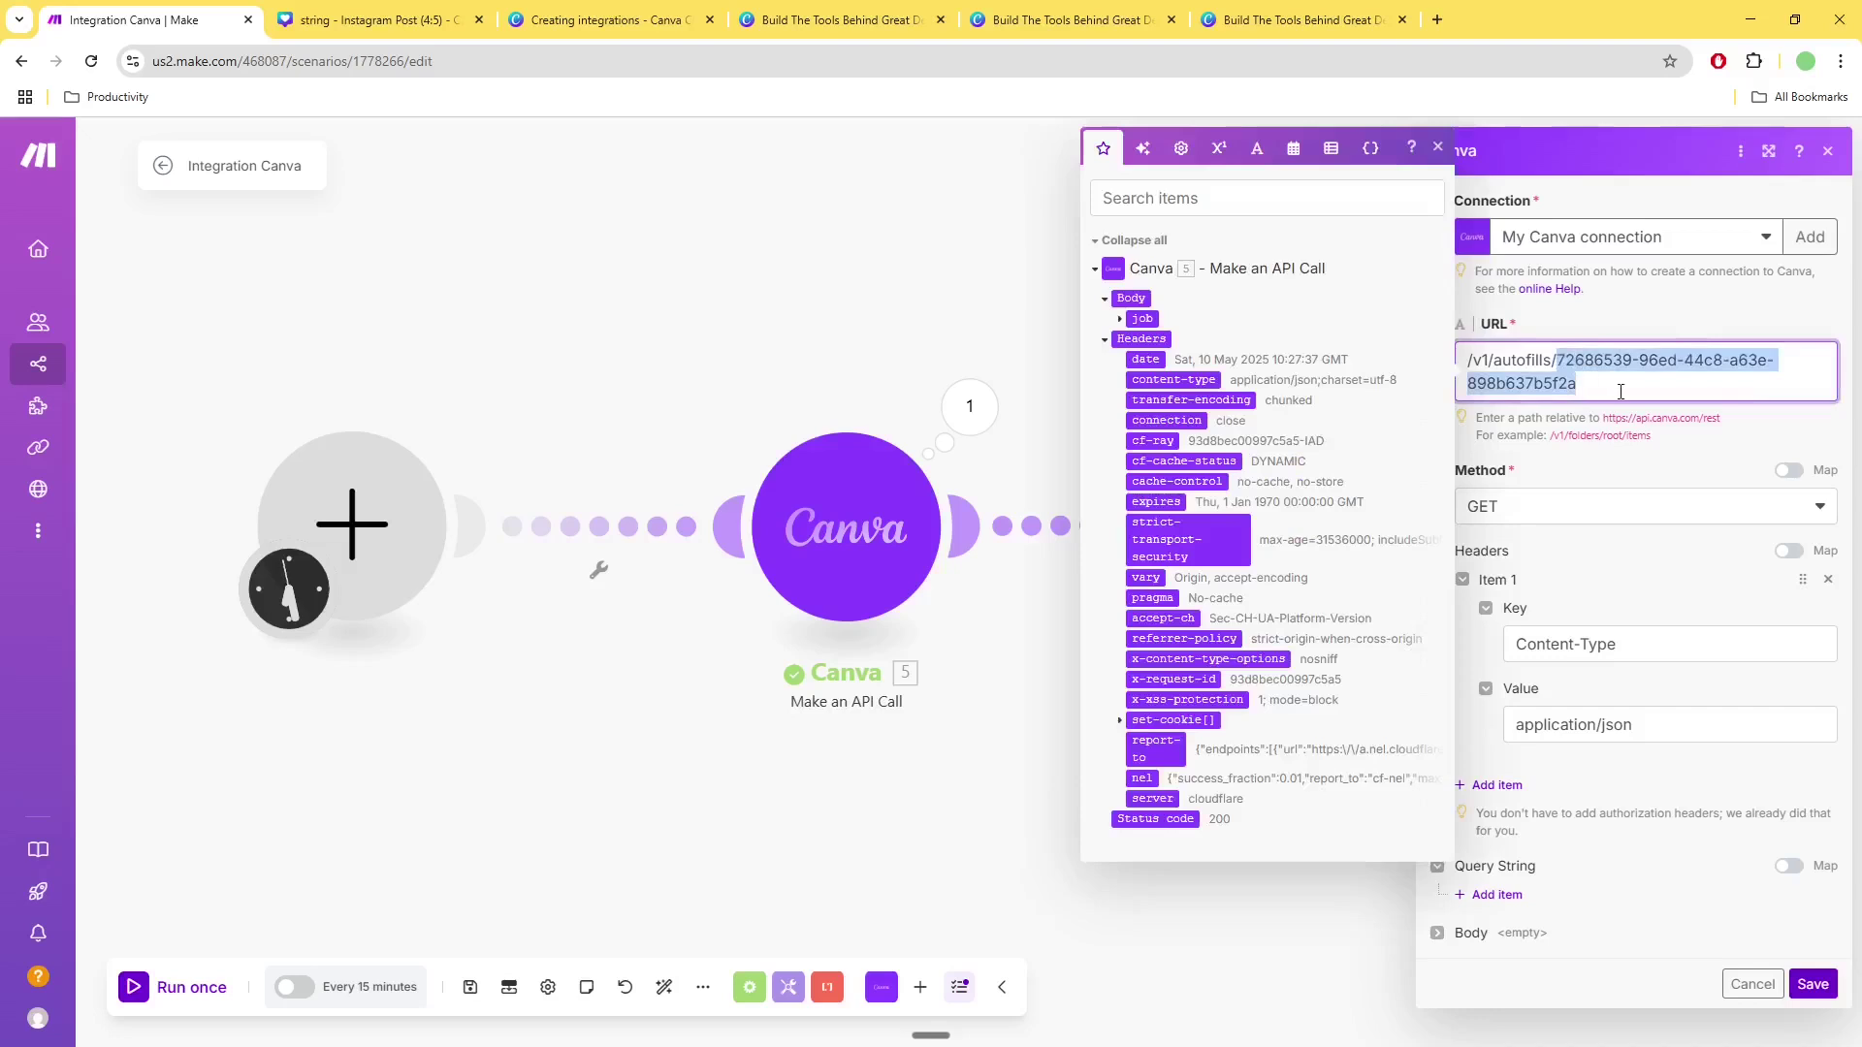
{"action": "left_click", "coordinate": [1736, 460]}
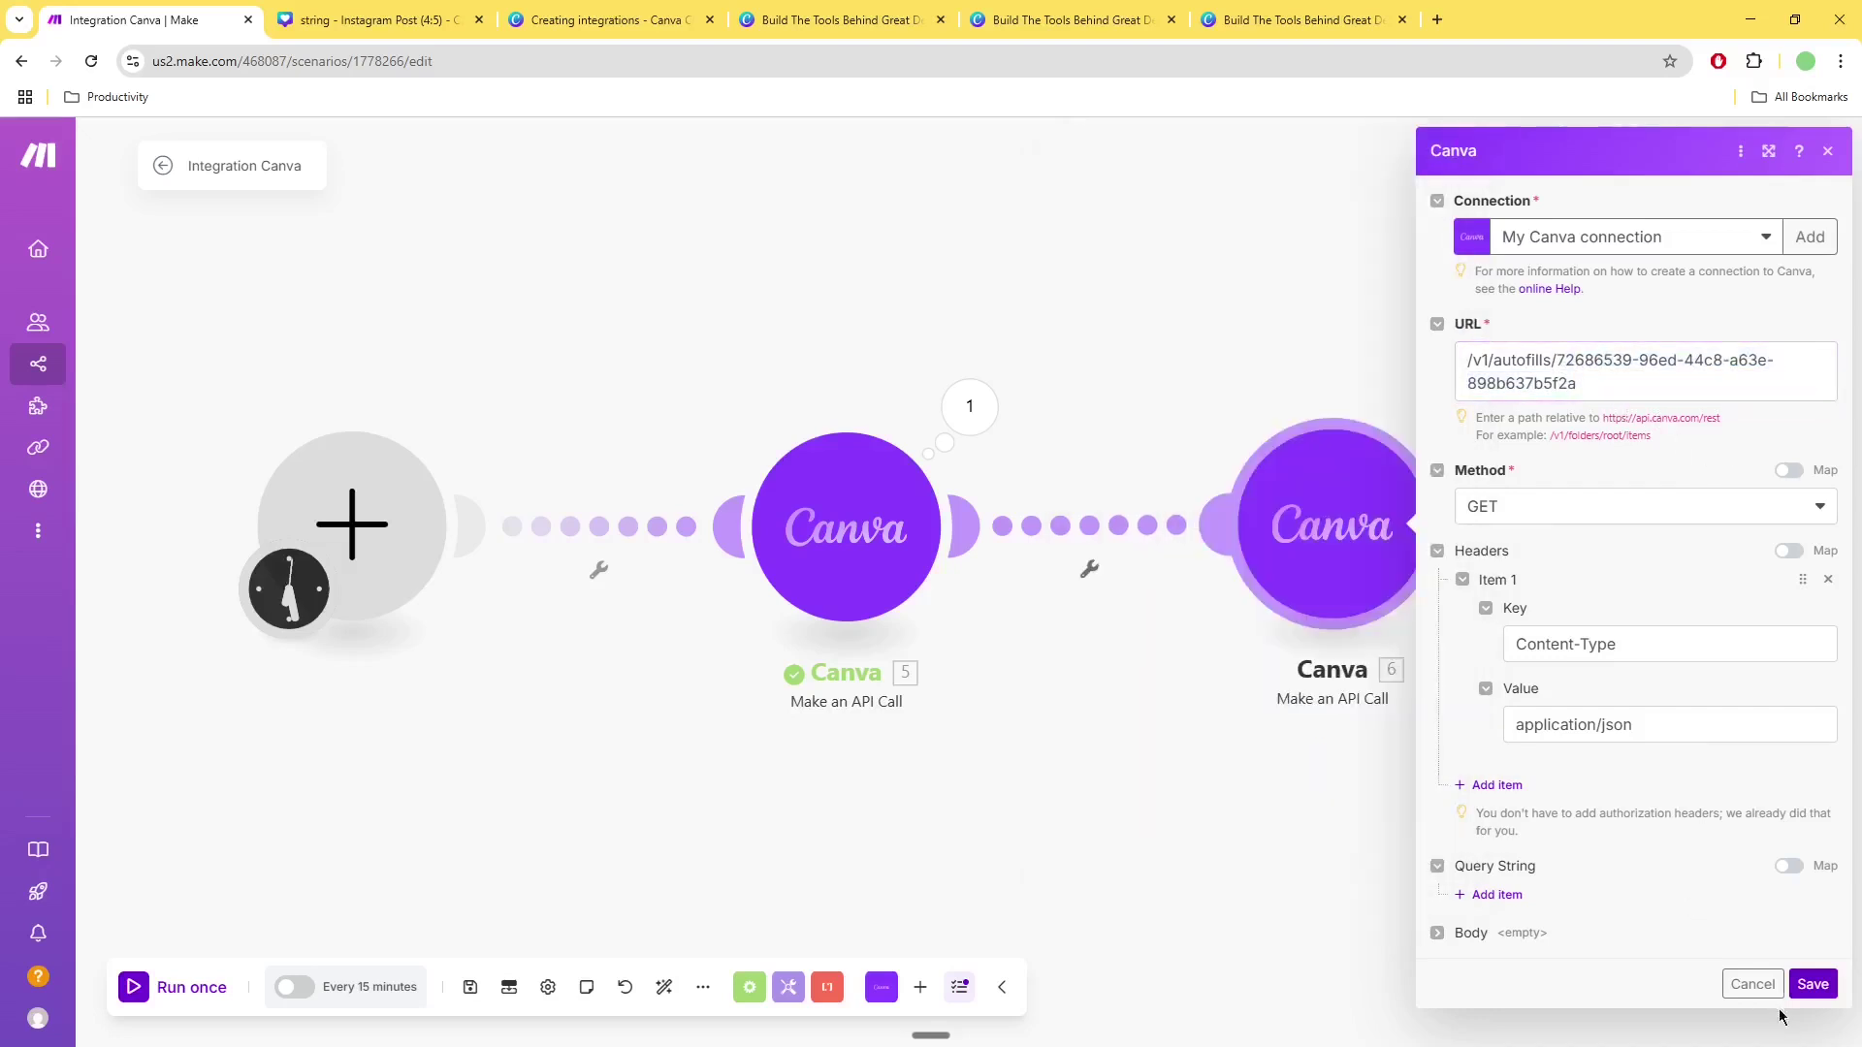
{"action": "left_click", "coordinate": [1140, 841]}
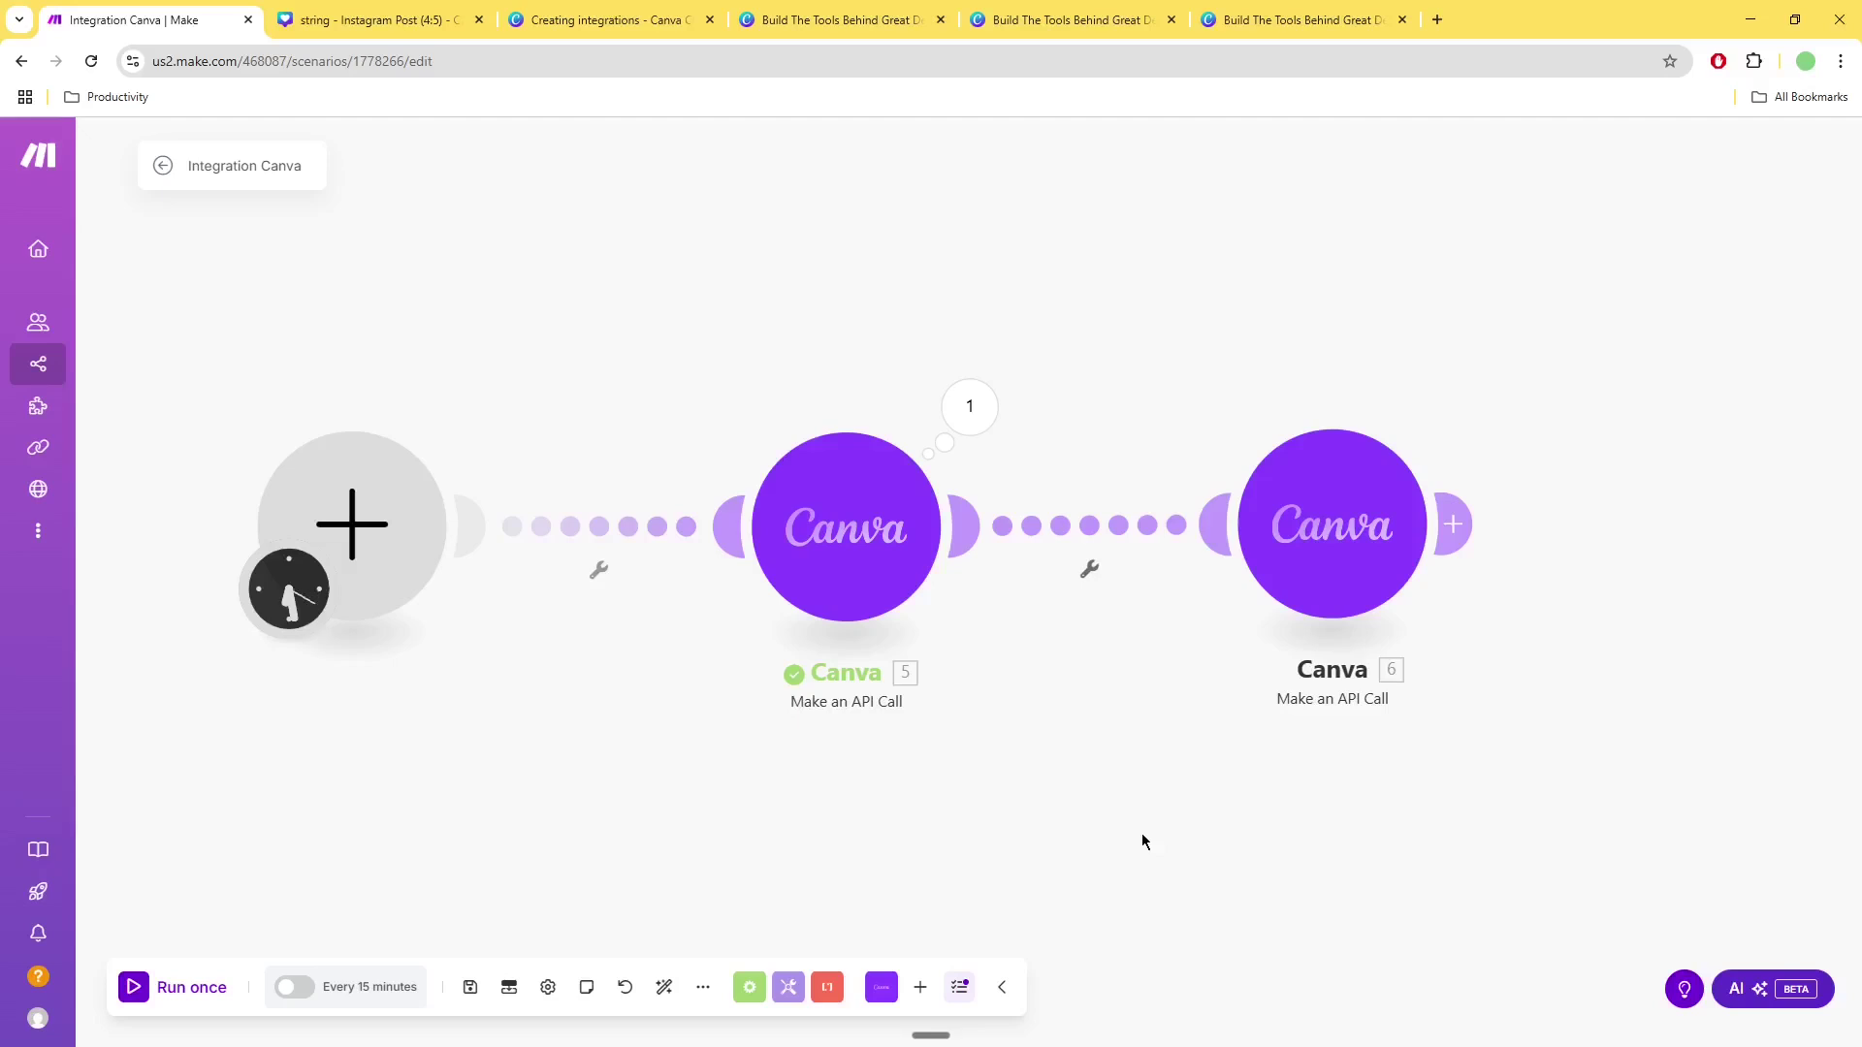
{"action": "left_click", "coordinate": [836, 19]}
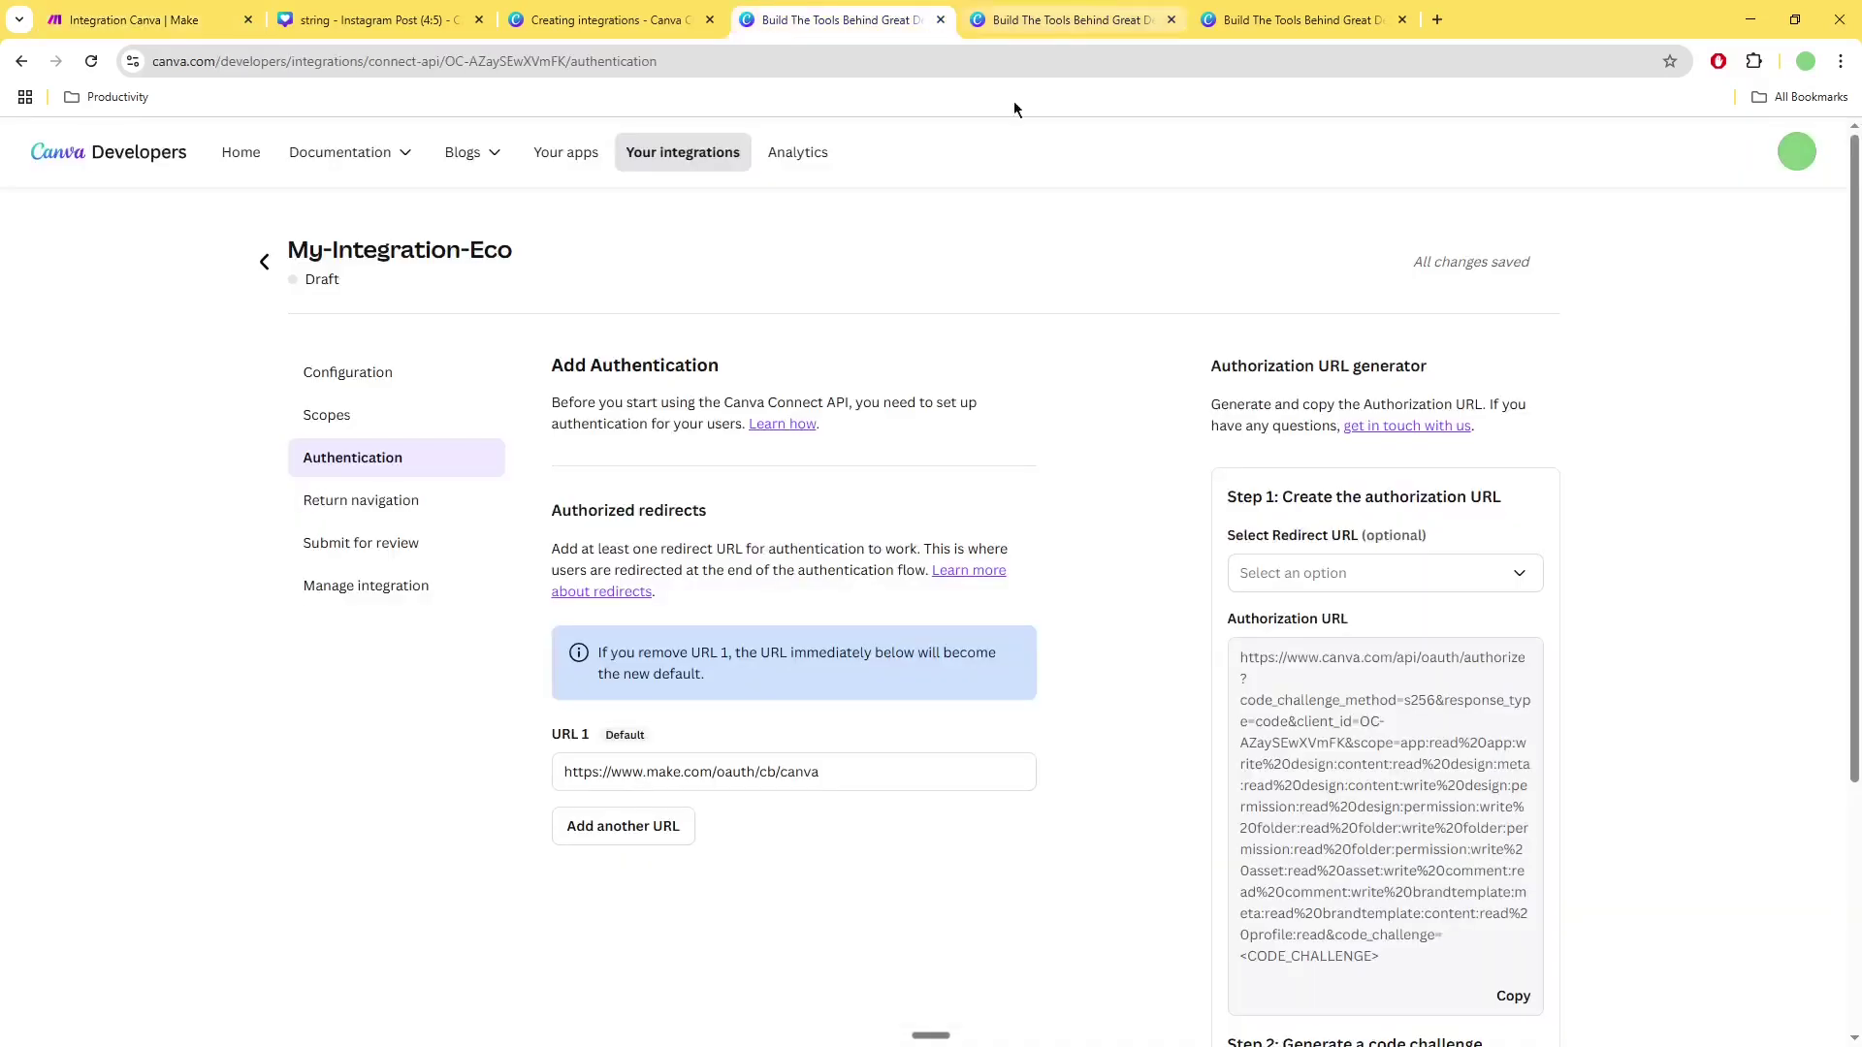
{"action": "left_click", "coordinate": [399, 422]}
{"action": "scroll", "coordinate": [1088, 669], "scroll_direction": "down", "scroll_amount": 2}
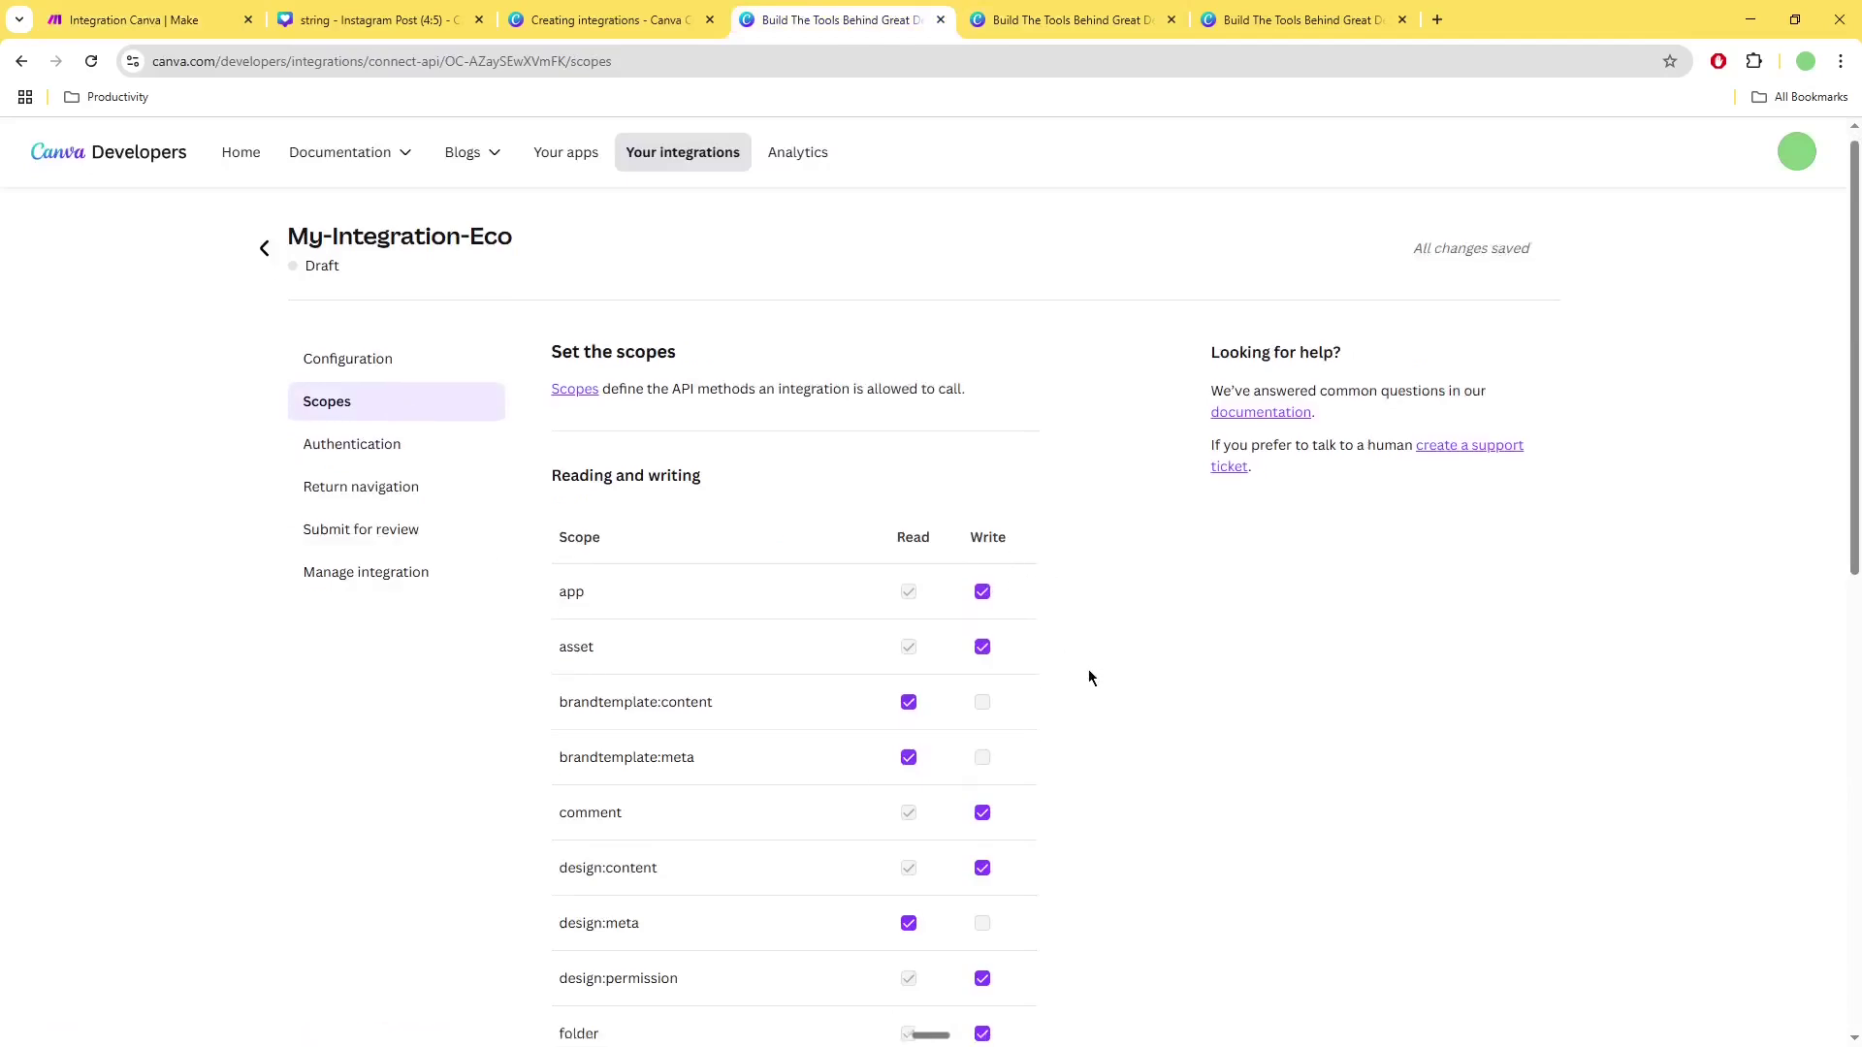
{"action": "scroll", "coordinate": [1114, 671], "scroll_direction": "down", "scroll_amount": 4}
{"action": "scroll", "coordinate": [772, 893], "scroll_direction": "down", "scroll_amount": 2}
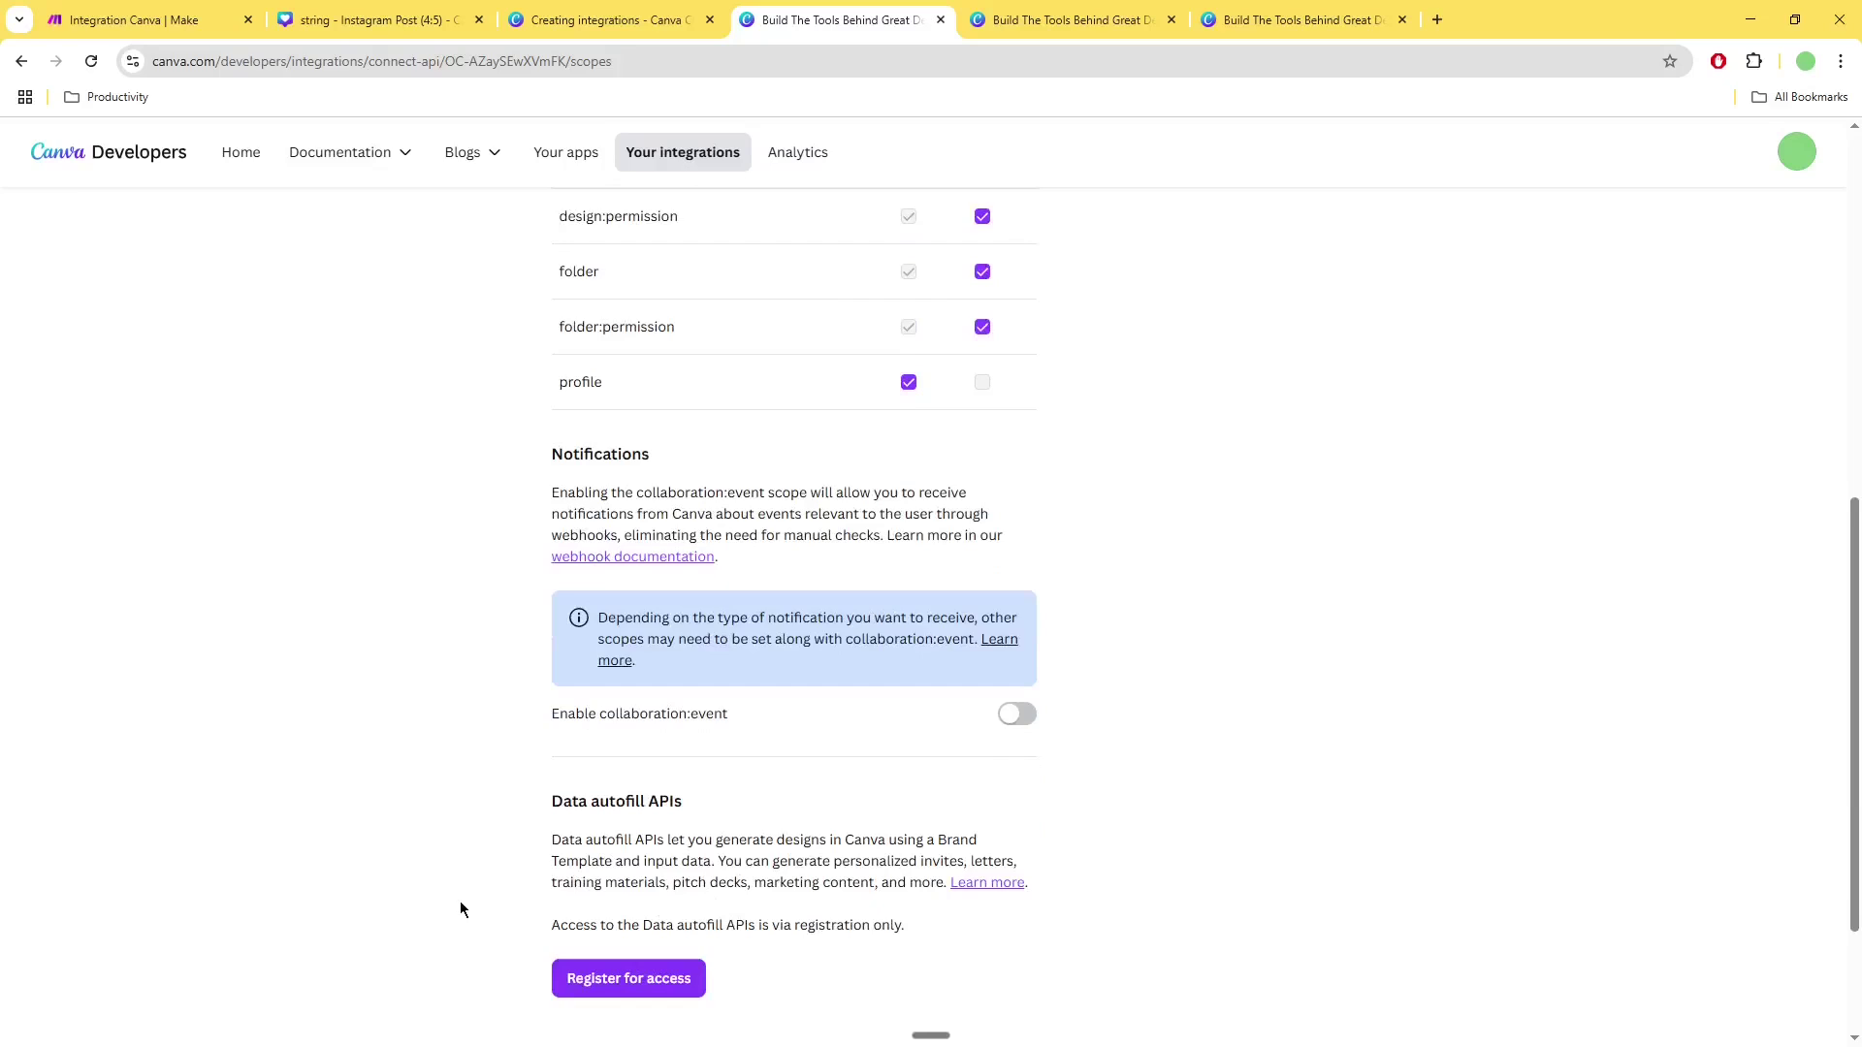
{"action": "scroll", "coordinate": [461, 908], "scroll_direction": "up", "scroll_amount": 7}
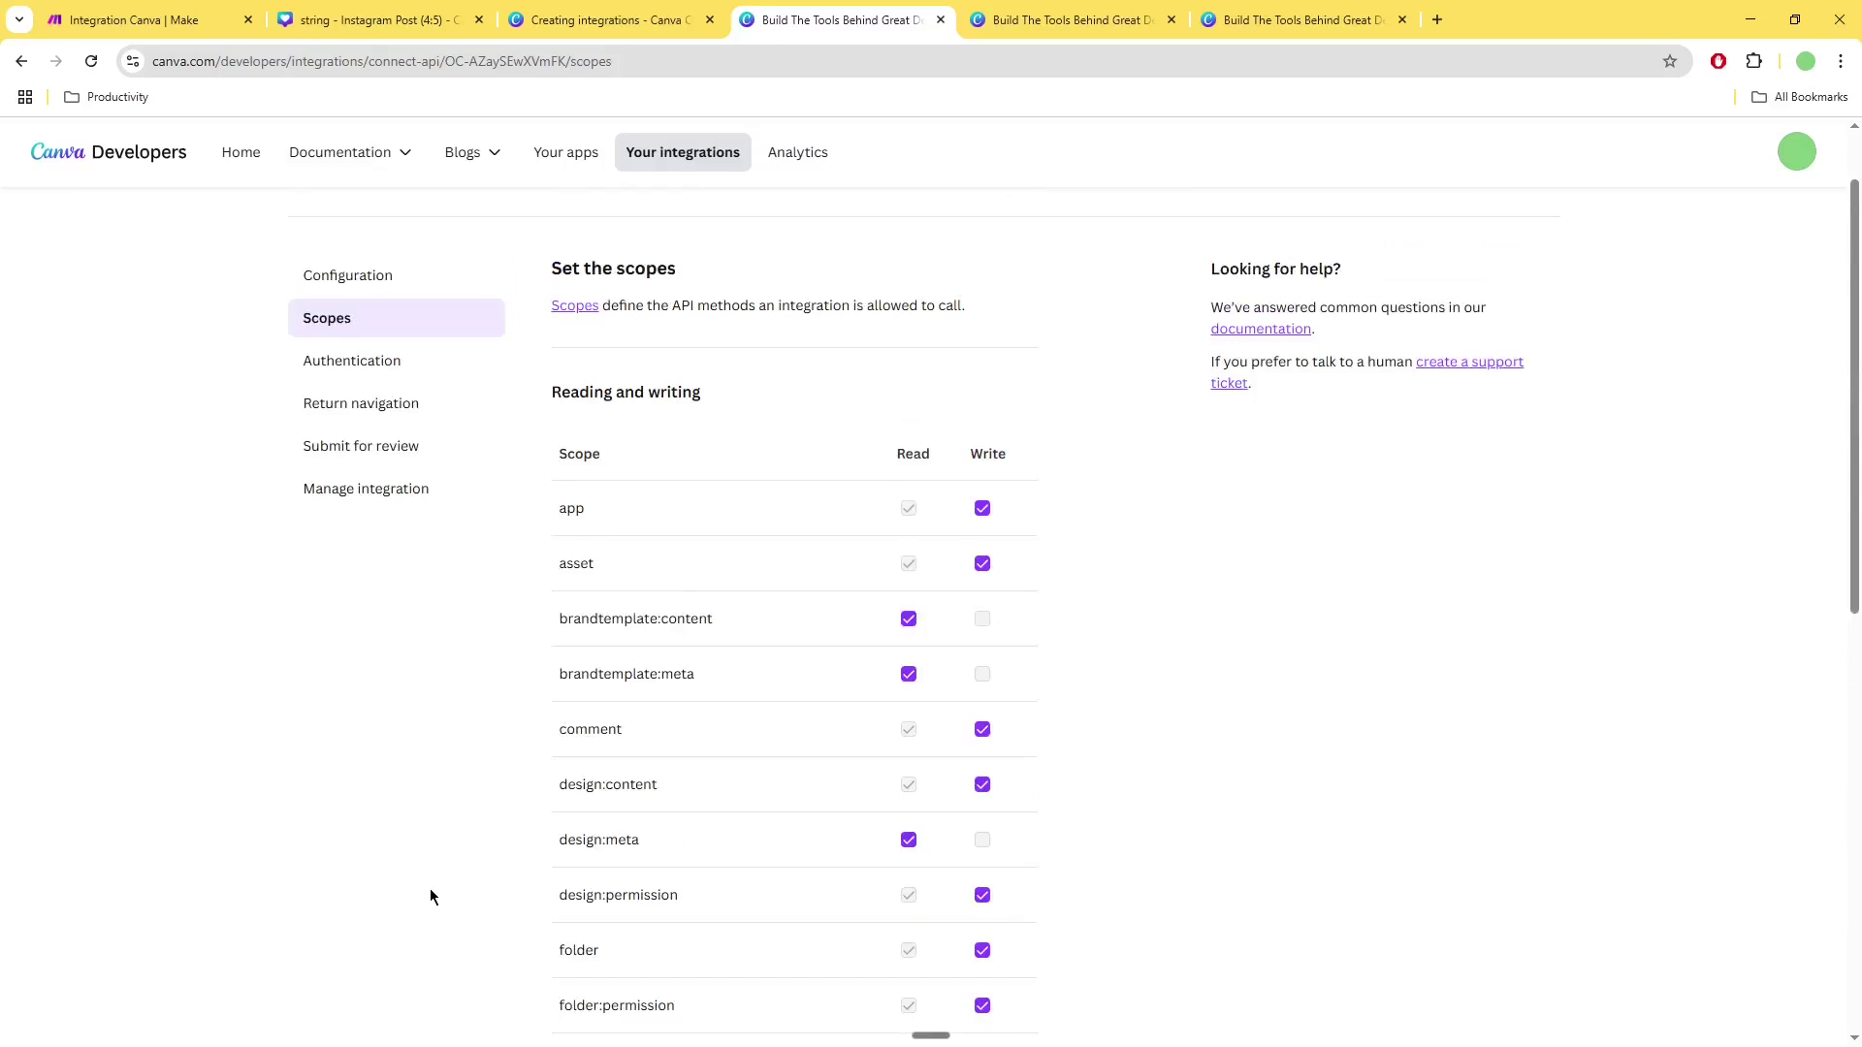
{"action": "left_click", "coordinate": [146, 19]}
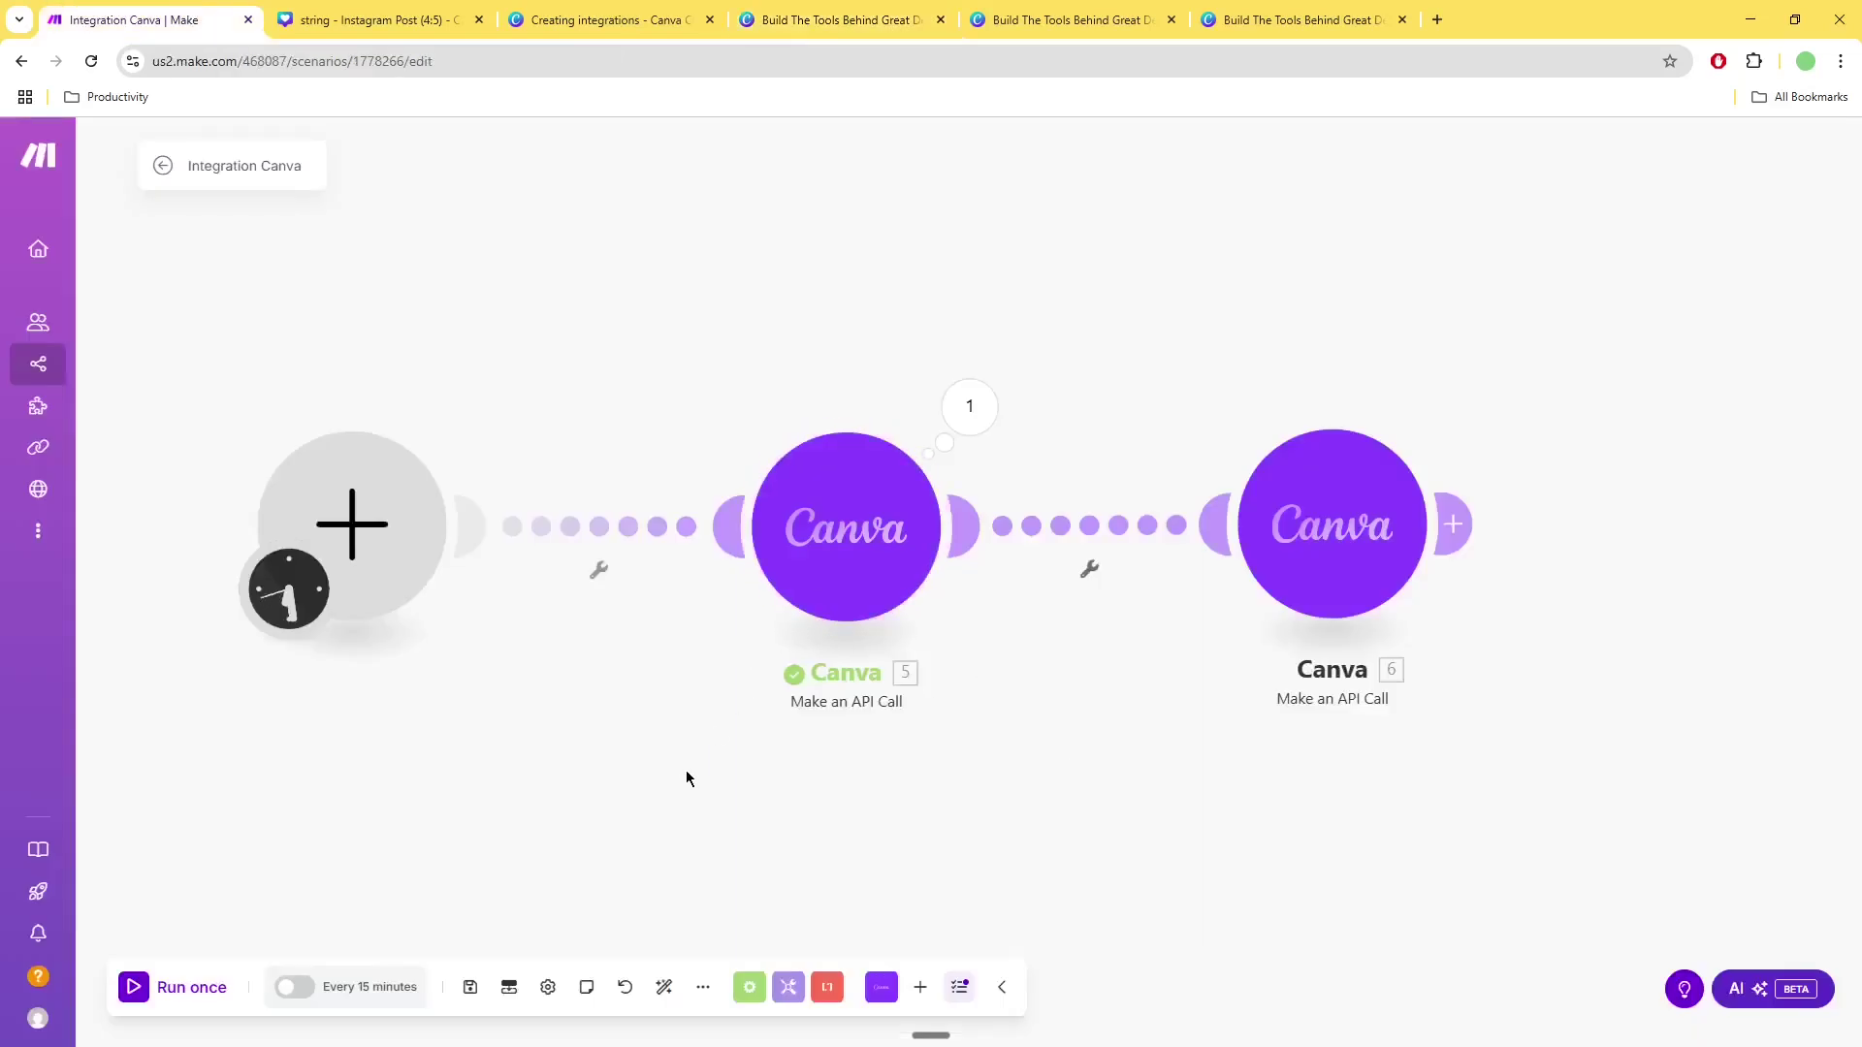
{"action": "left_click_drag", "start_coordinate": [684, 770], "coordinate": [788, 750]}
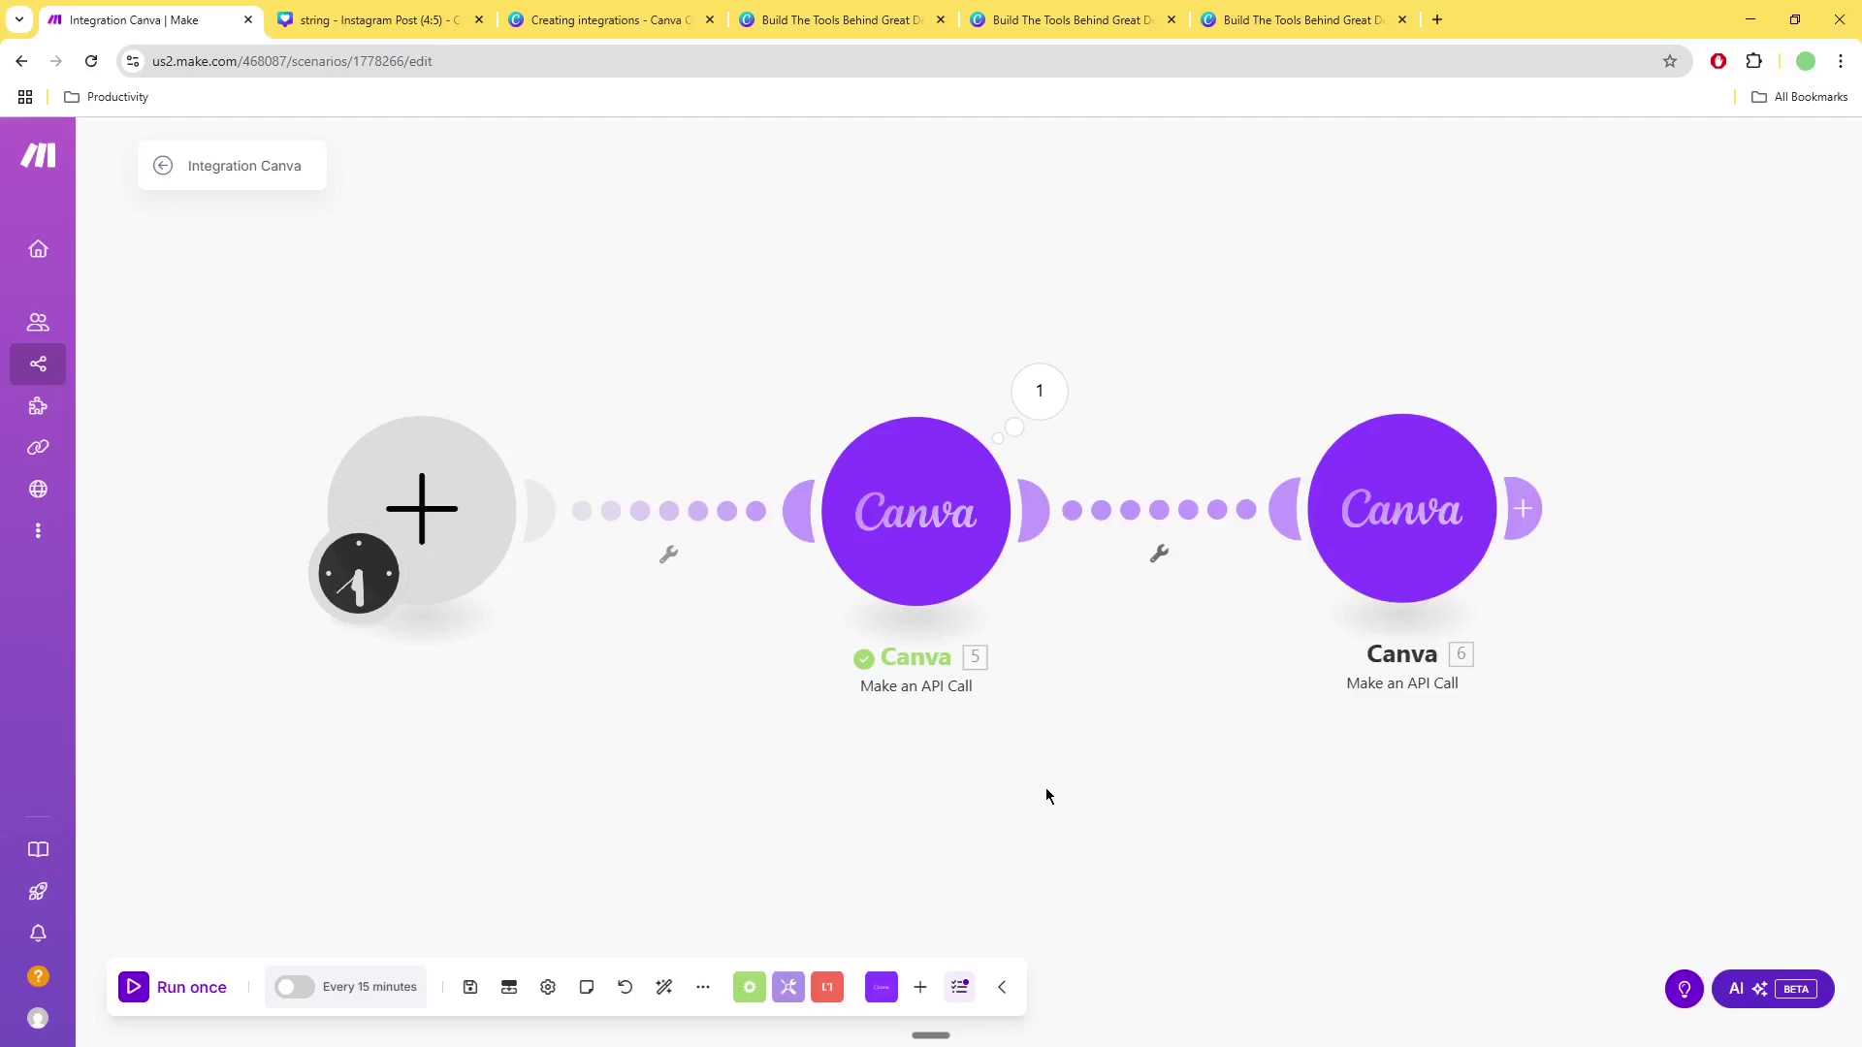
{"action": "left_click", "coordinate": [370, 12]}
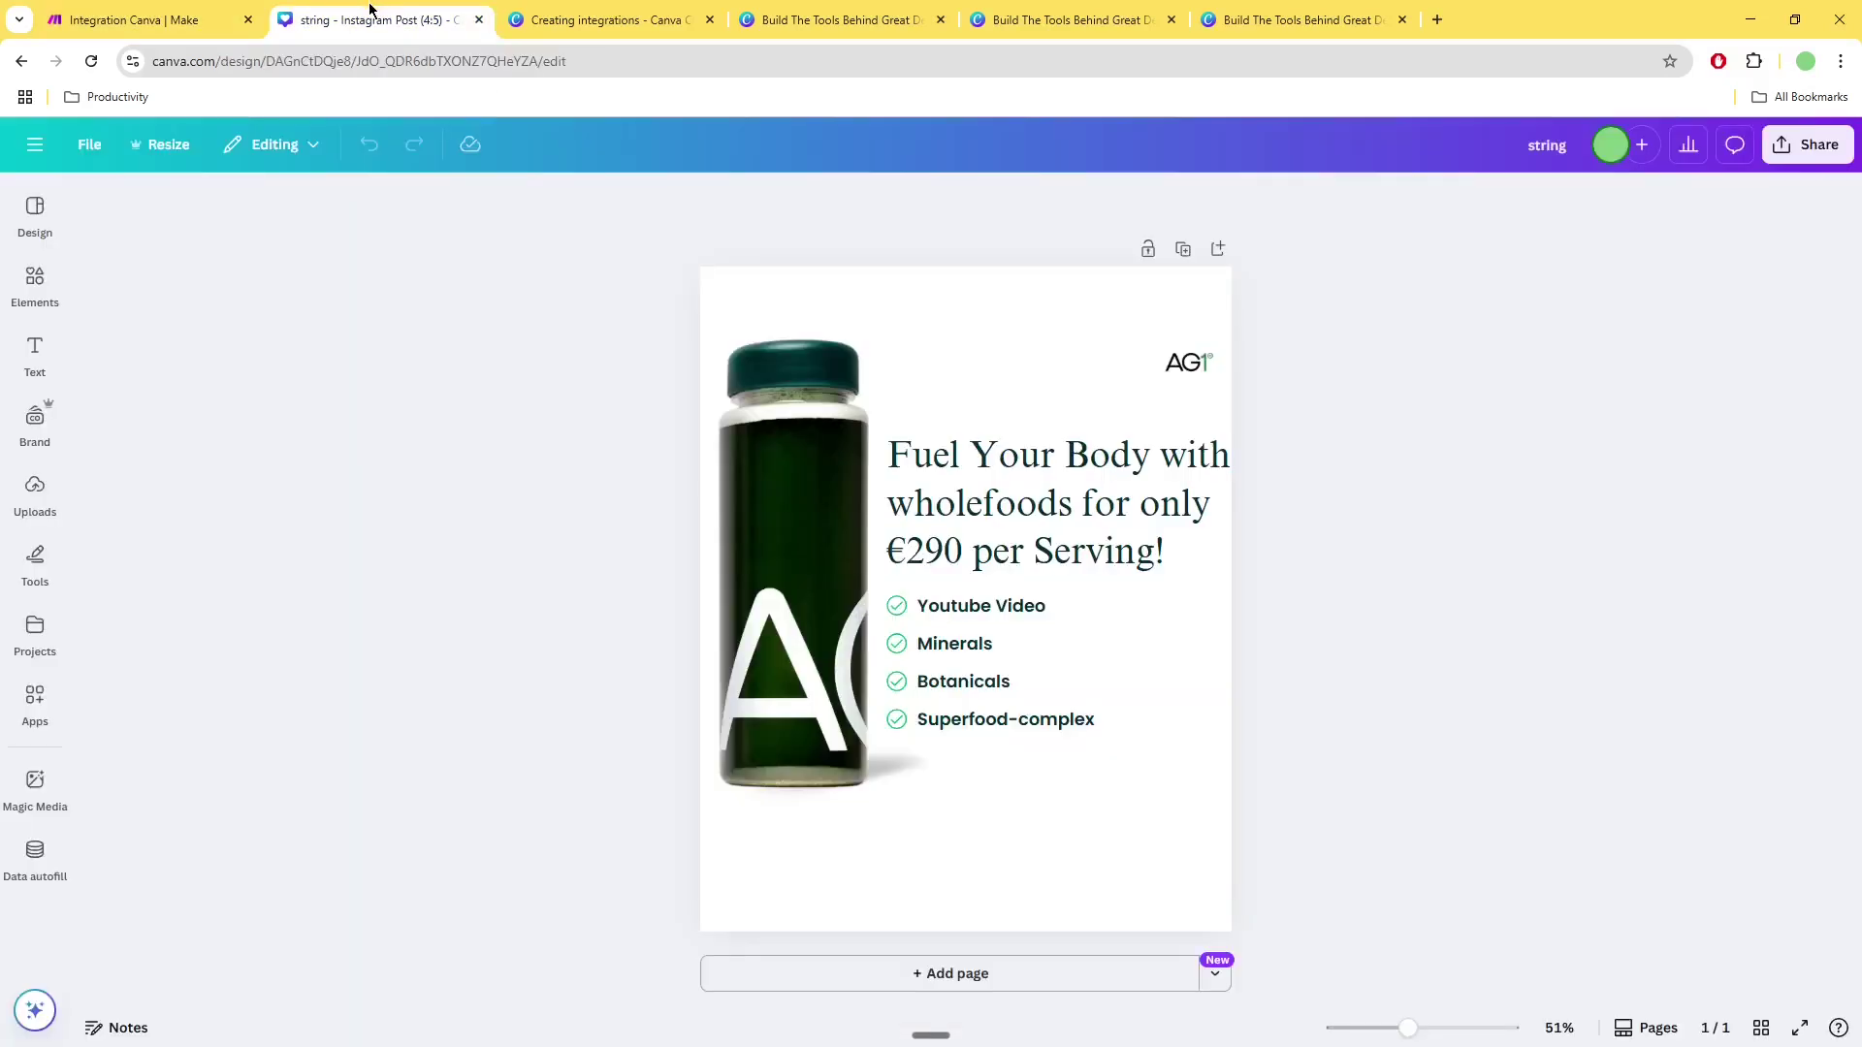
- In Canva Projects, show only Designs, sorted by newest edited
{"action": "left_click", "coordinate": [20, 64]}
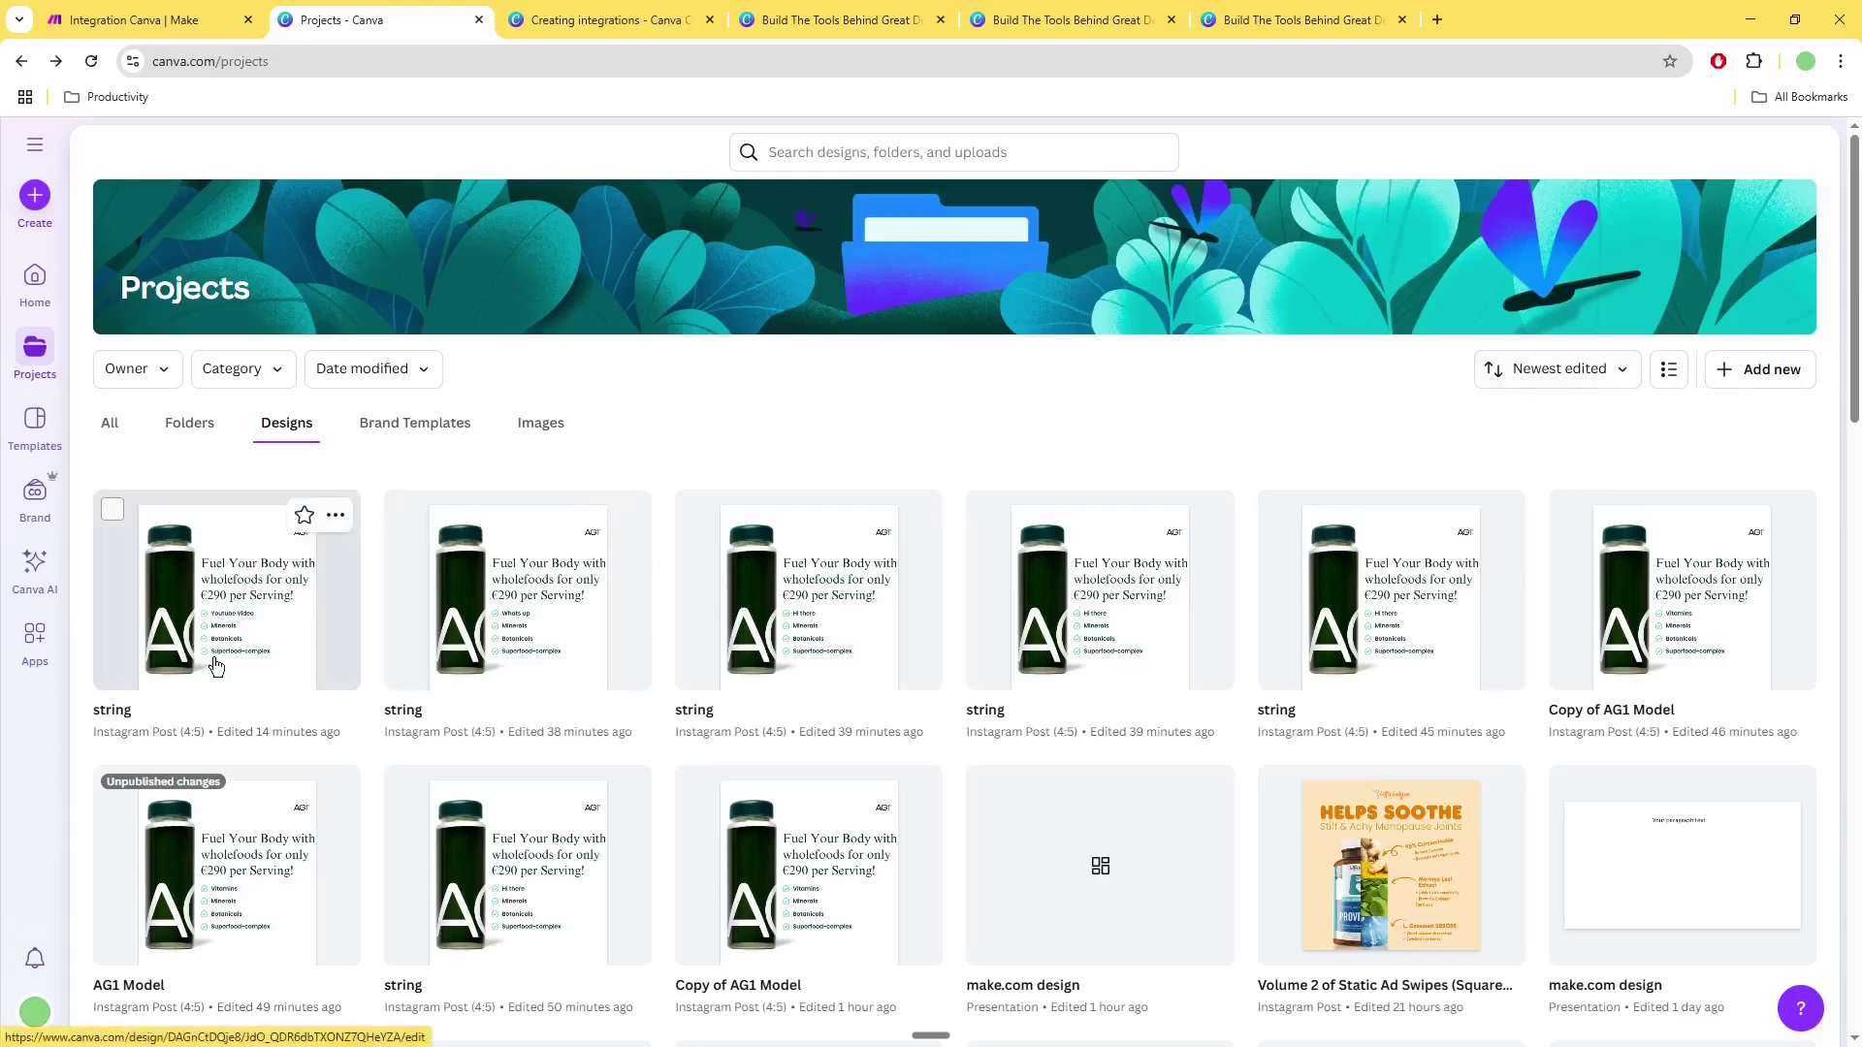
{"action": "left_click", "coordinate": [1558, 370]}
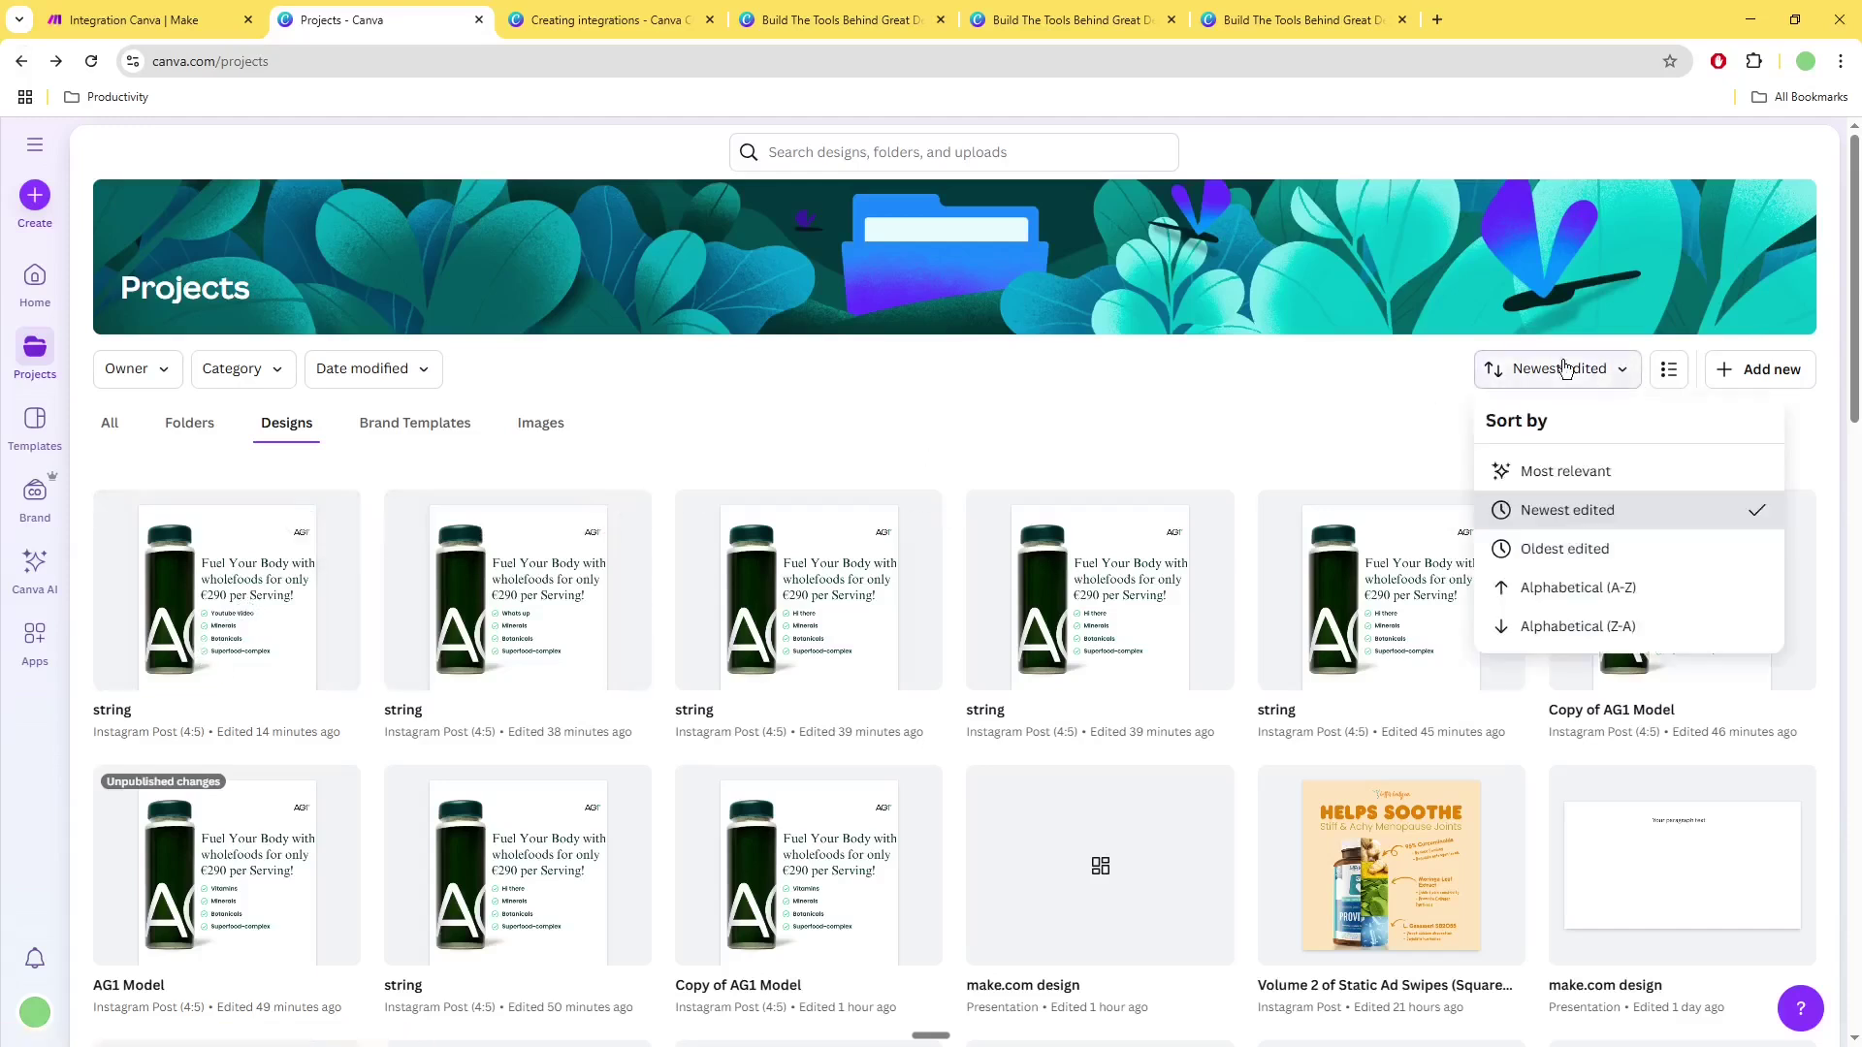
{"action": "left_click", "coordinate": [1558, 509]}
{"action": "left_click", "coordinate": [91, 62]}
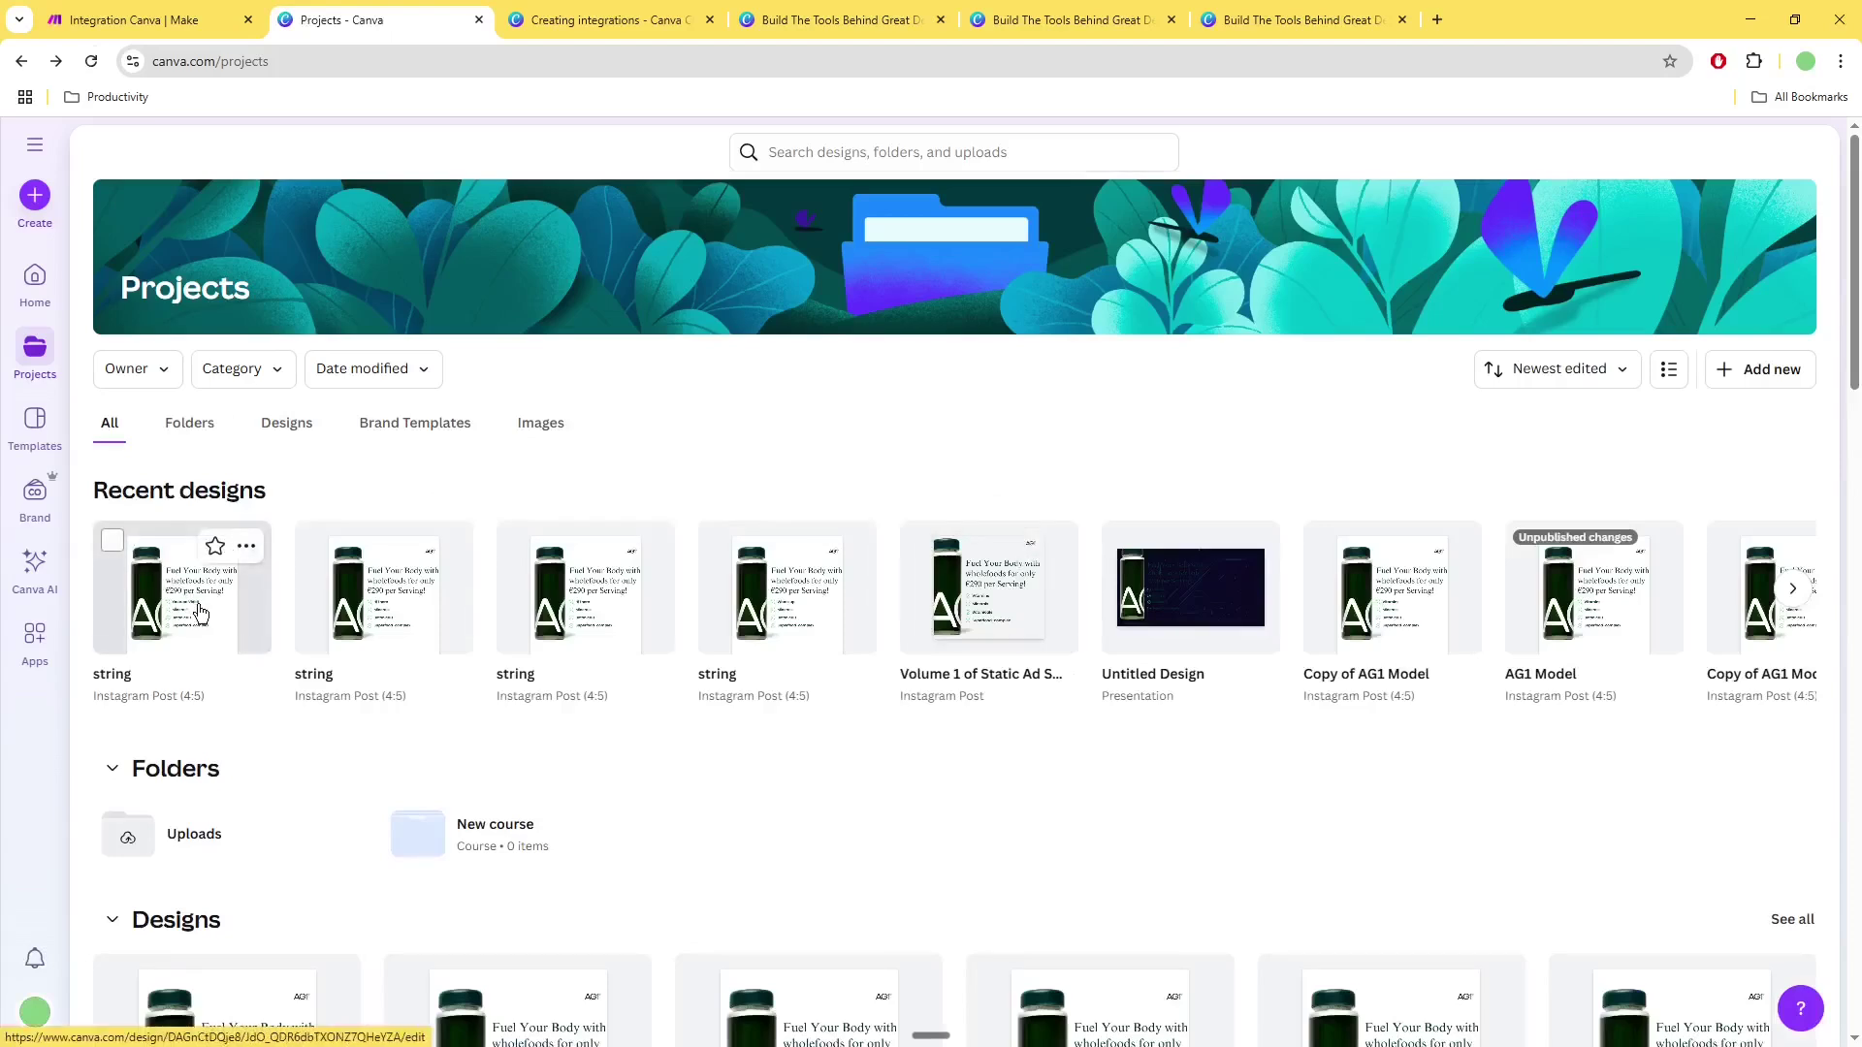
{"action": "left_click", "coordinate": [291, 426]}
{"action": "left_click", "coordinate": [1624, 374]}
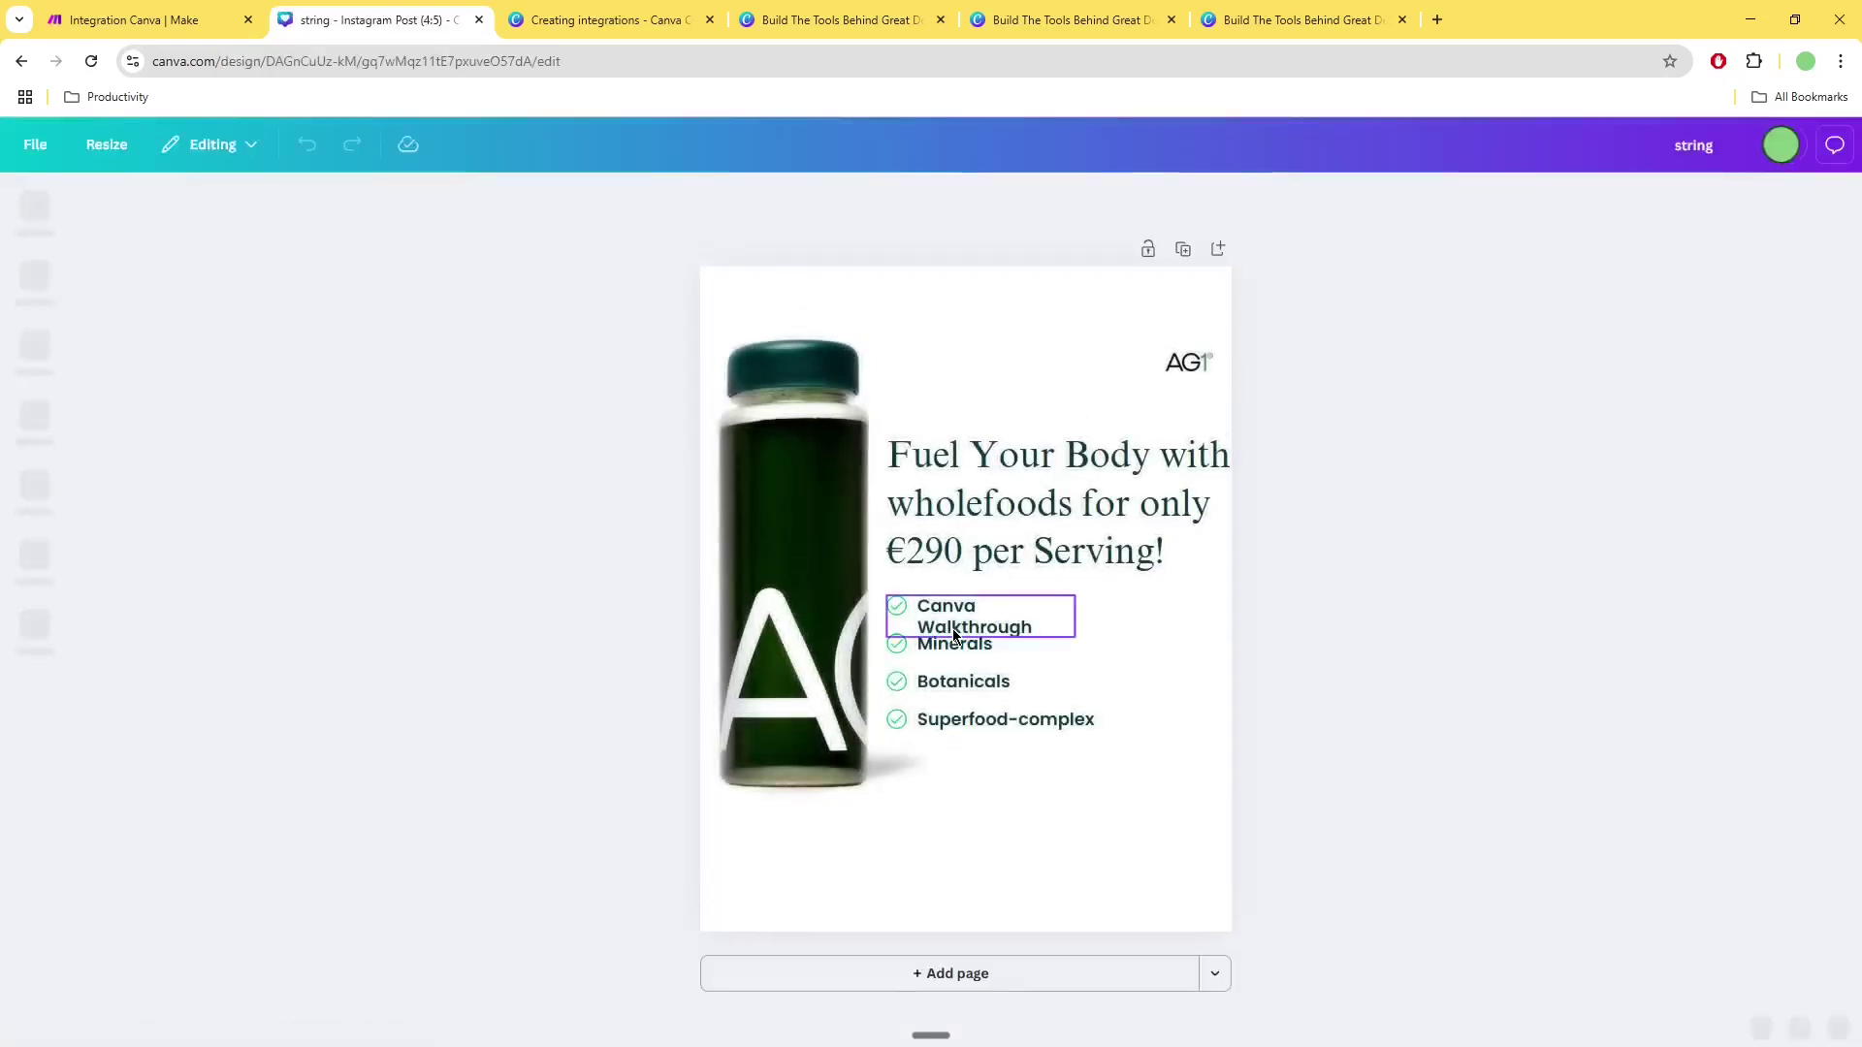
- Inspect the 'string' design's Canva Walkthrough line, bottle image, heading and AG1 logo
{"action": "left_click", "coordinate": [953, 629]}
{"action": "left_click", "coordinate": [965, 623]}
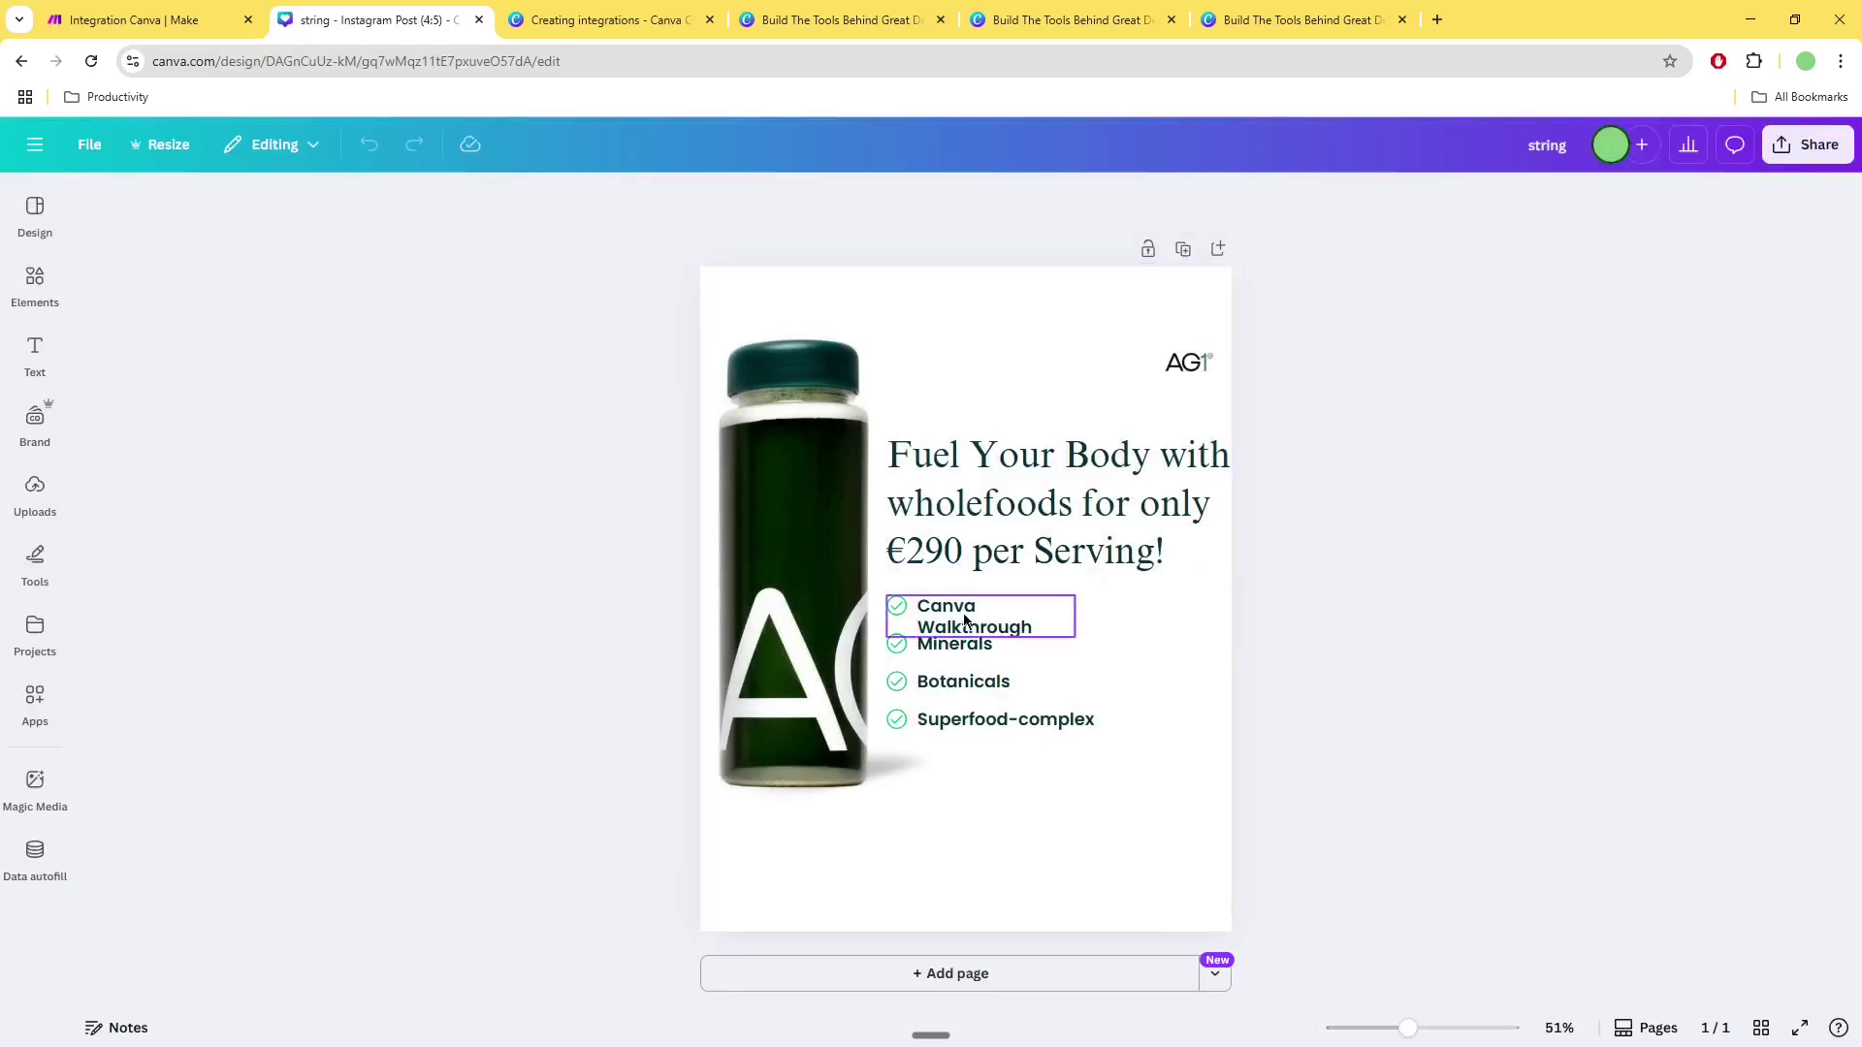
{"action": "left_click", "coordinate": [1545, 669]}
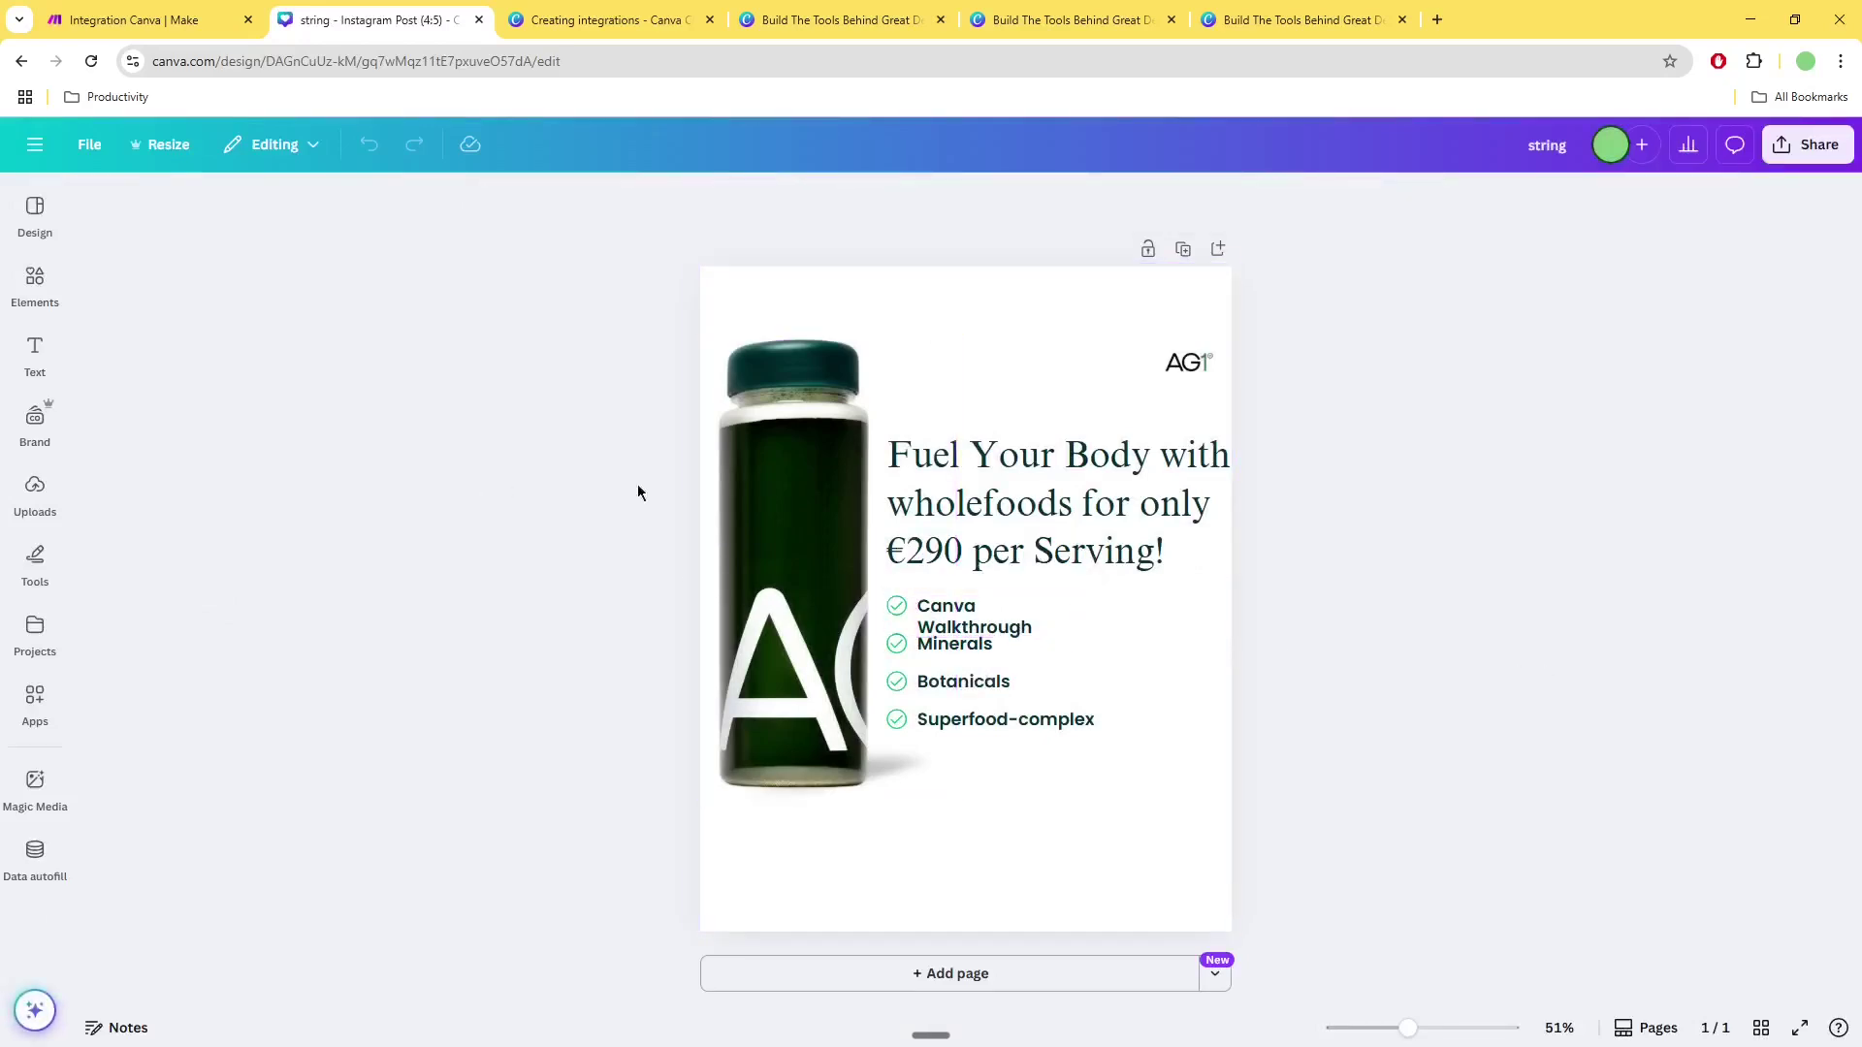
{"action": "left_click", "coordinate": [797, 495]}
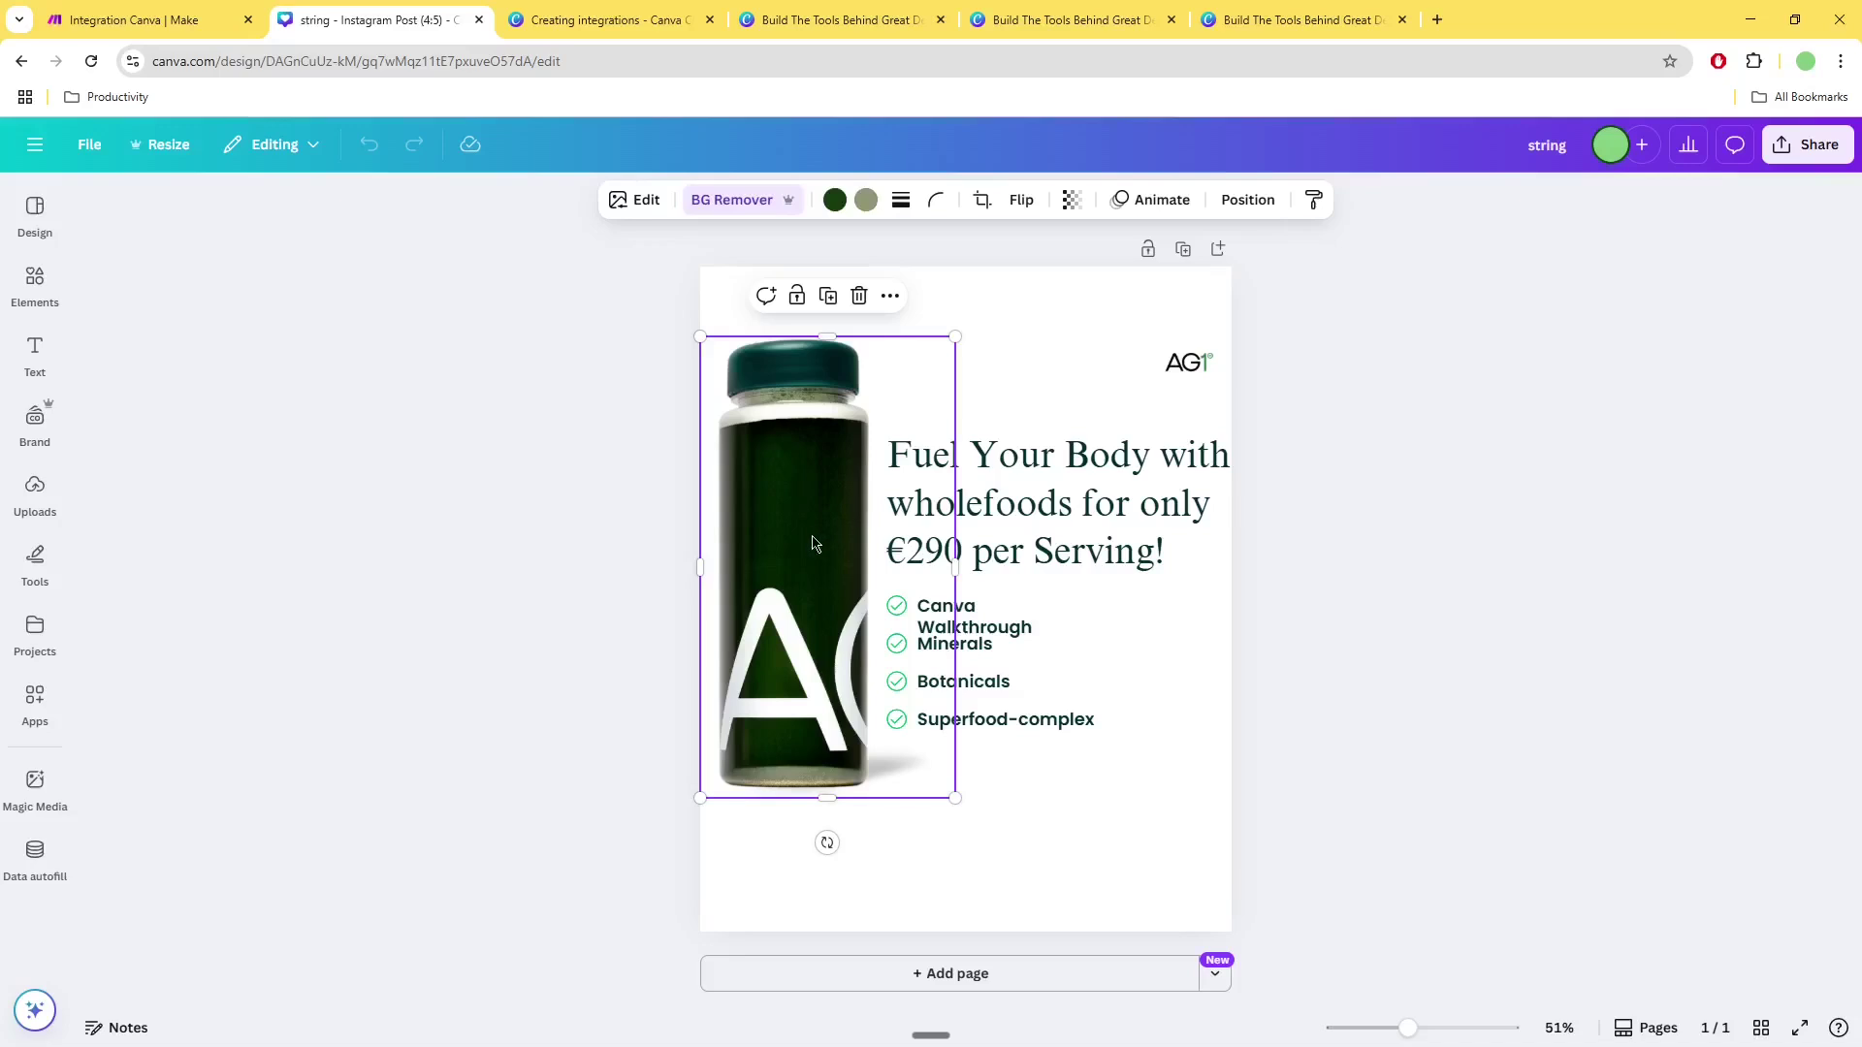
{"action": "left_click", "coordinate": [1076, 528]}
{"action": "left_click", "coordinate": [1187, 367]}
{"action": "left_click", "coordinate": [964, 815]}
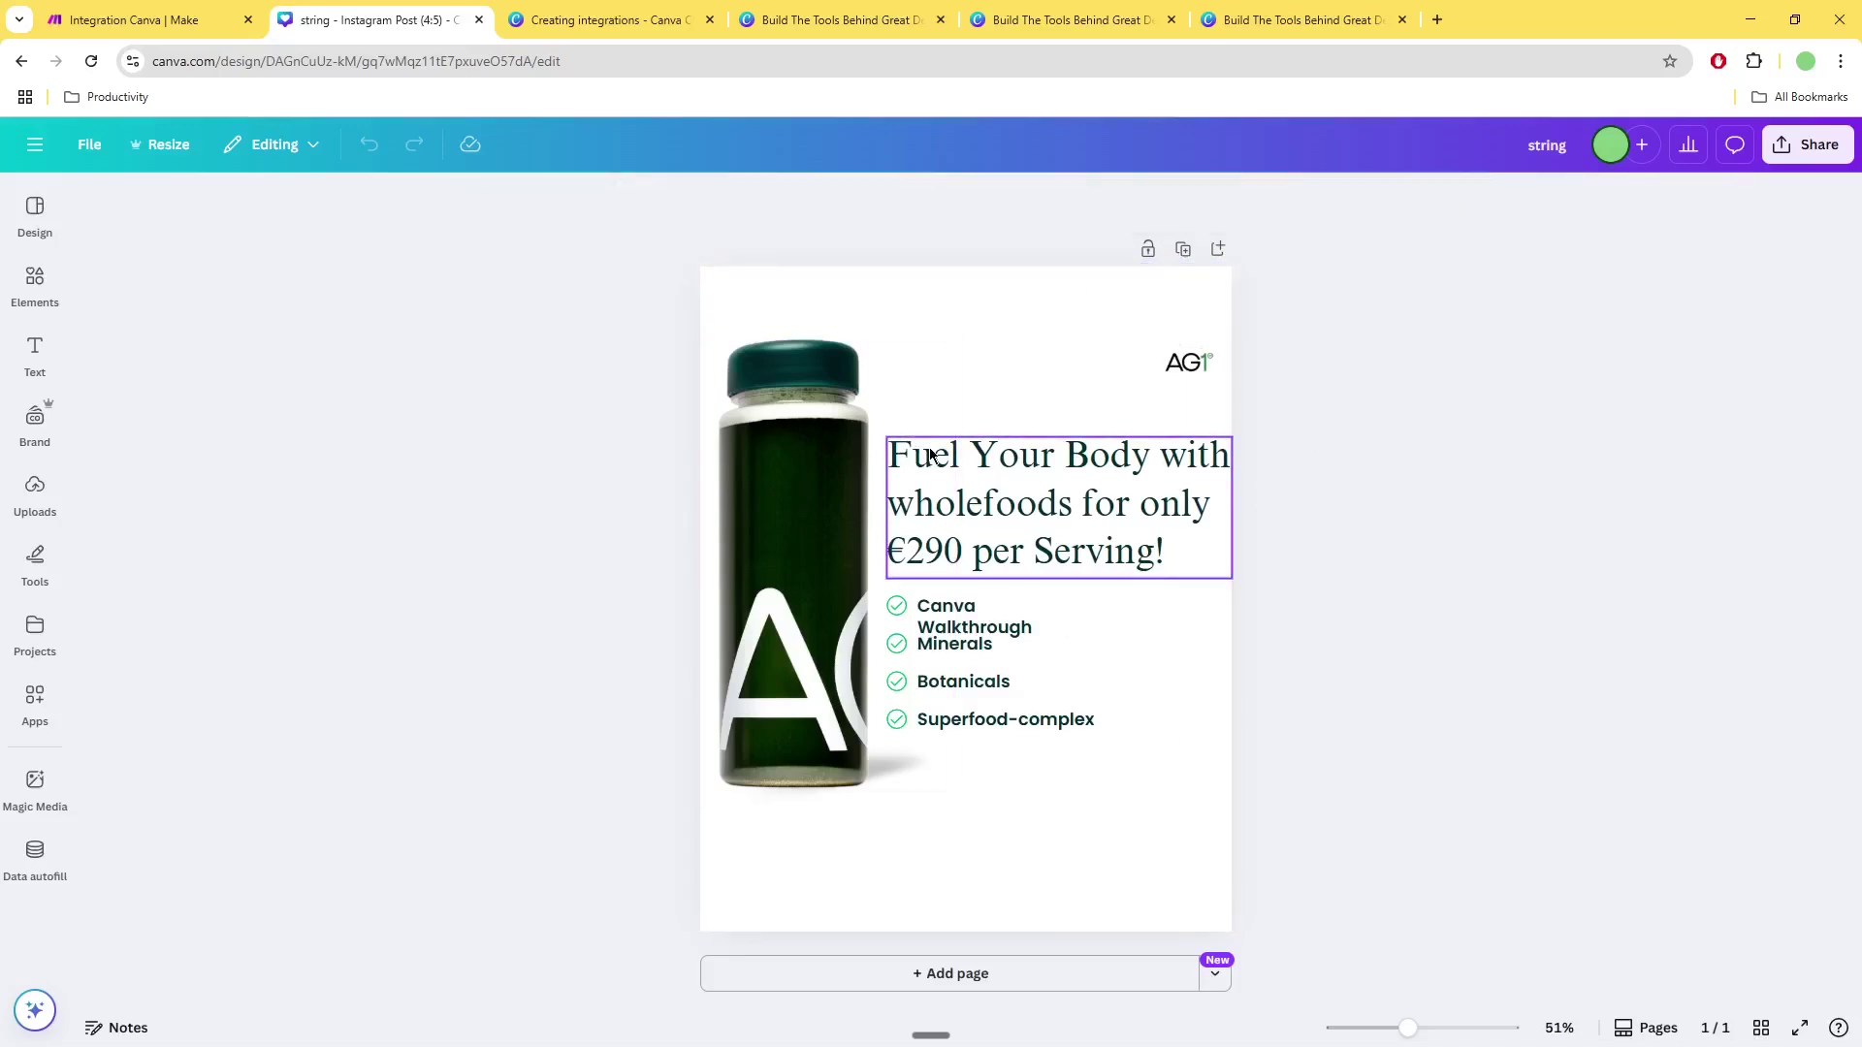
- Move the Make page to second position and bring up the Creating integrations docs
{"action": "left_click", "coordinate": [160, 10]}
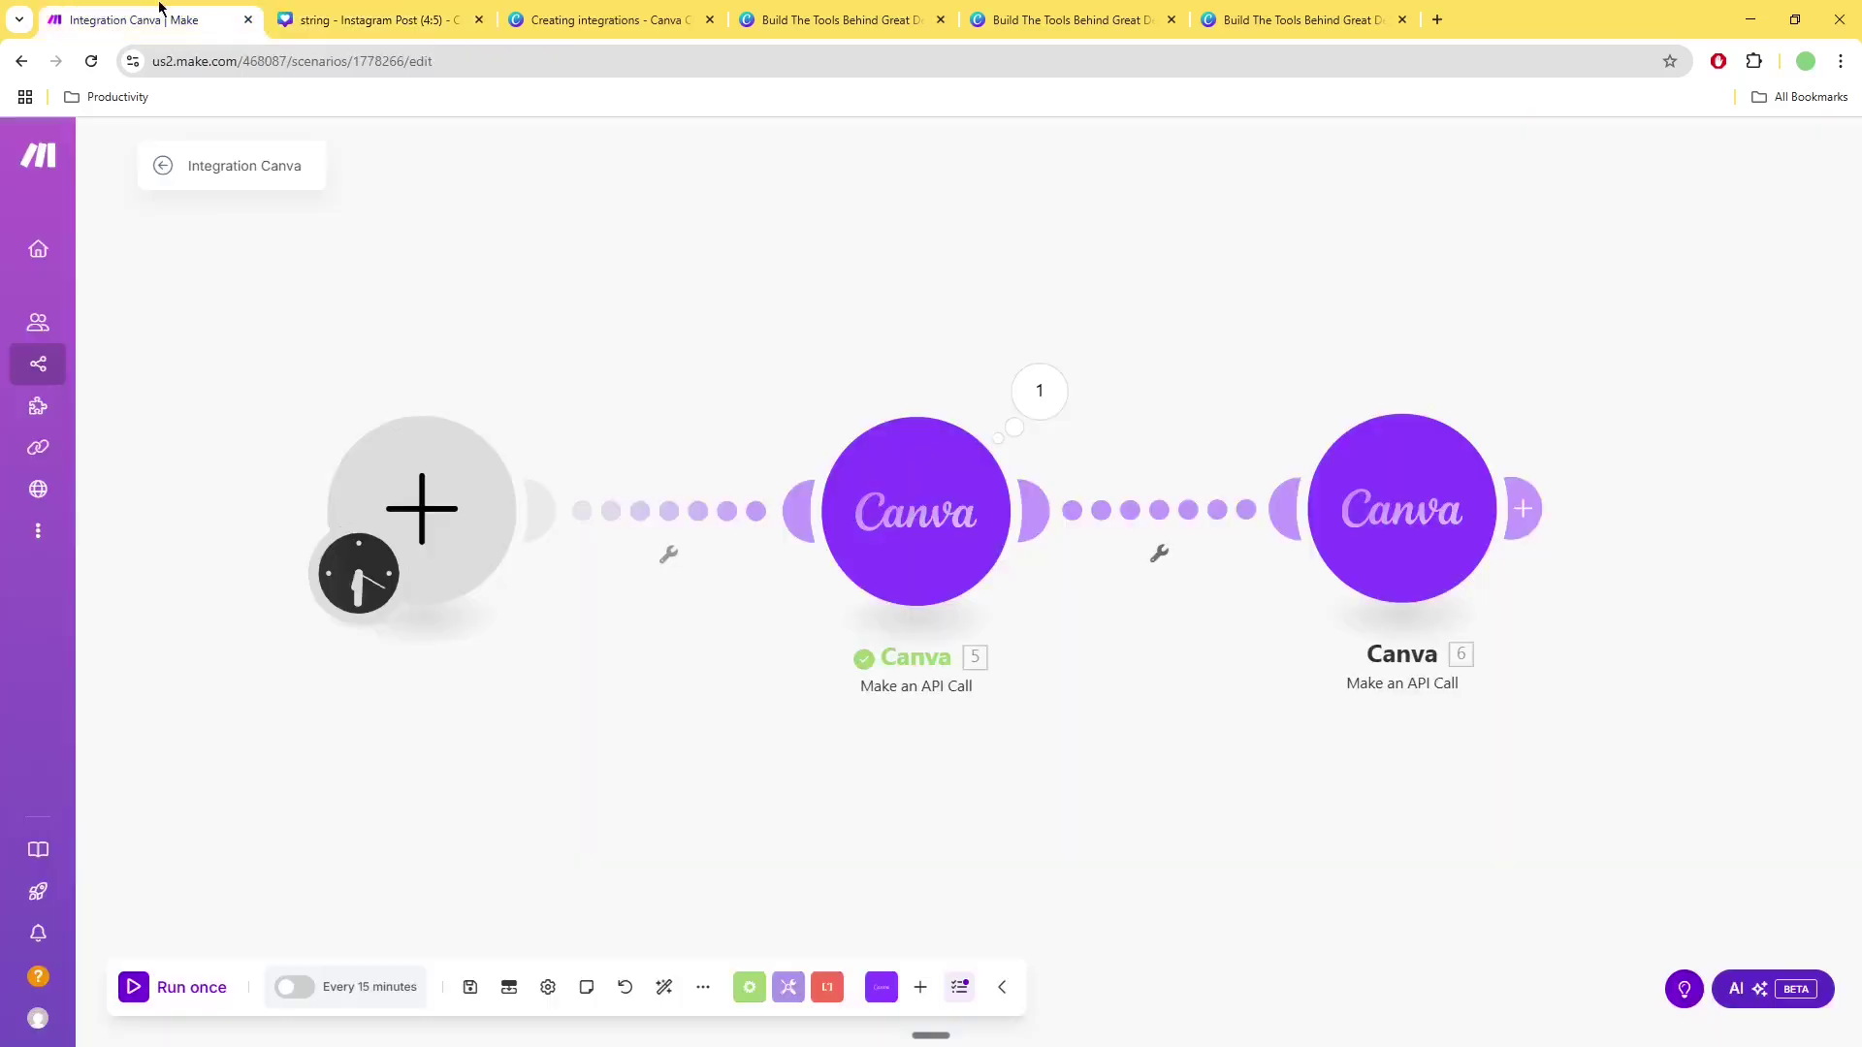
{"action": "left_click_drag", "start_coordinate": [160, 10], "coordinate": [378, 16]}
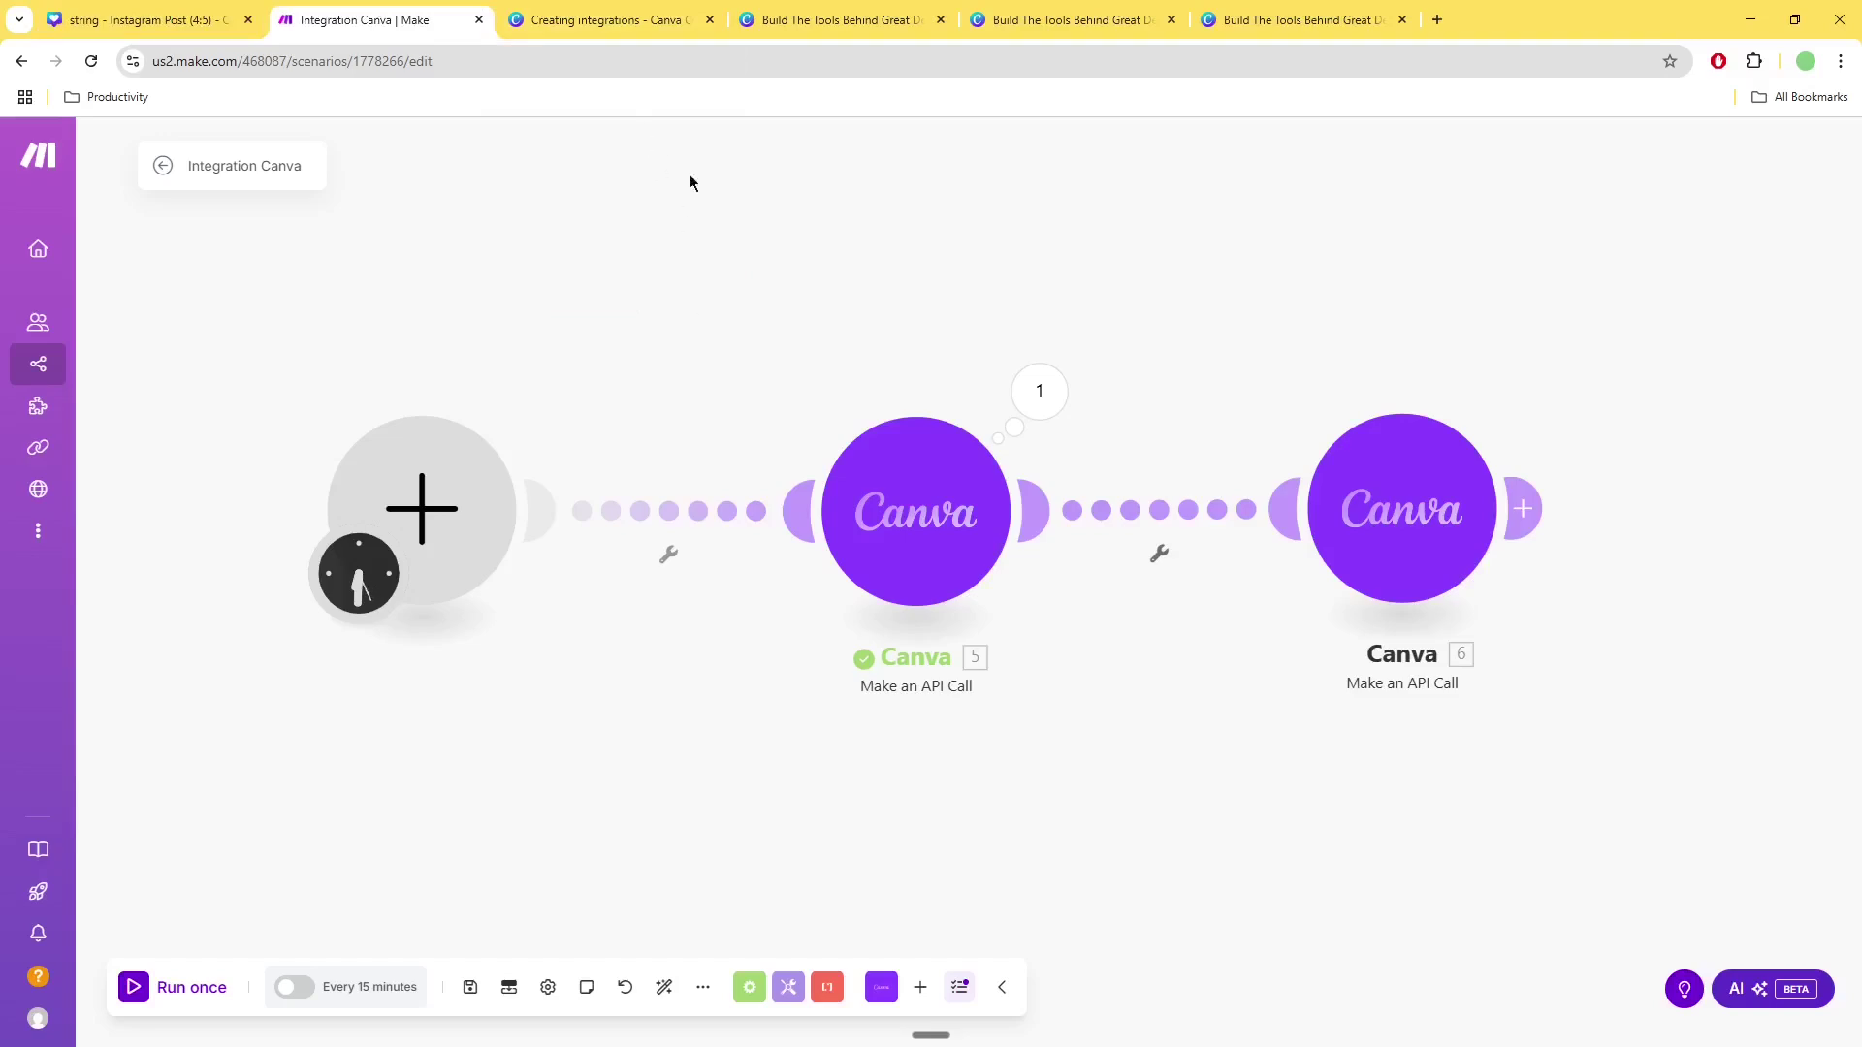
{"action": "left_click", "coordinate": [679, 11]}
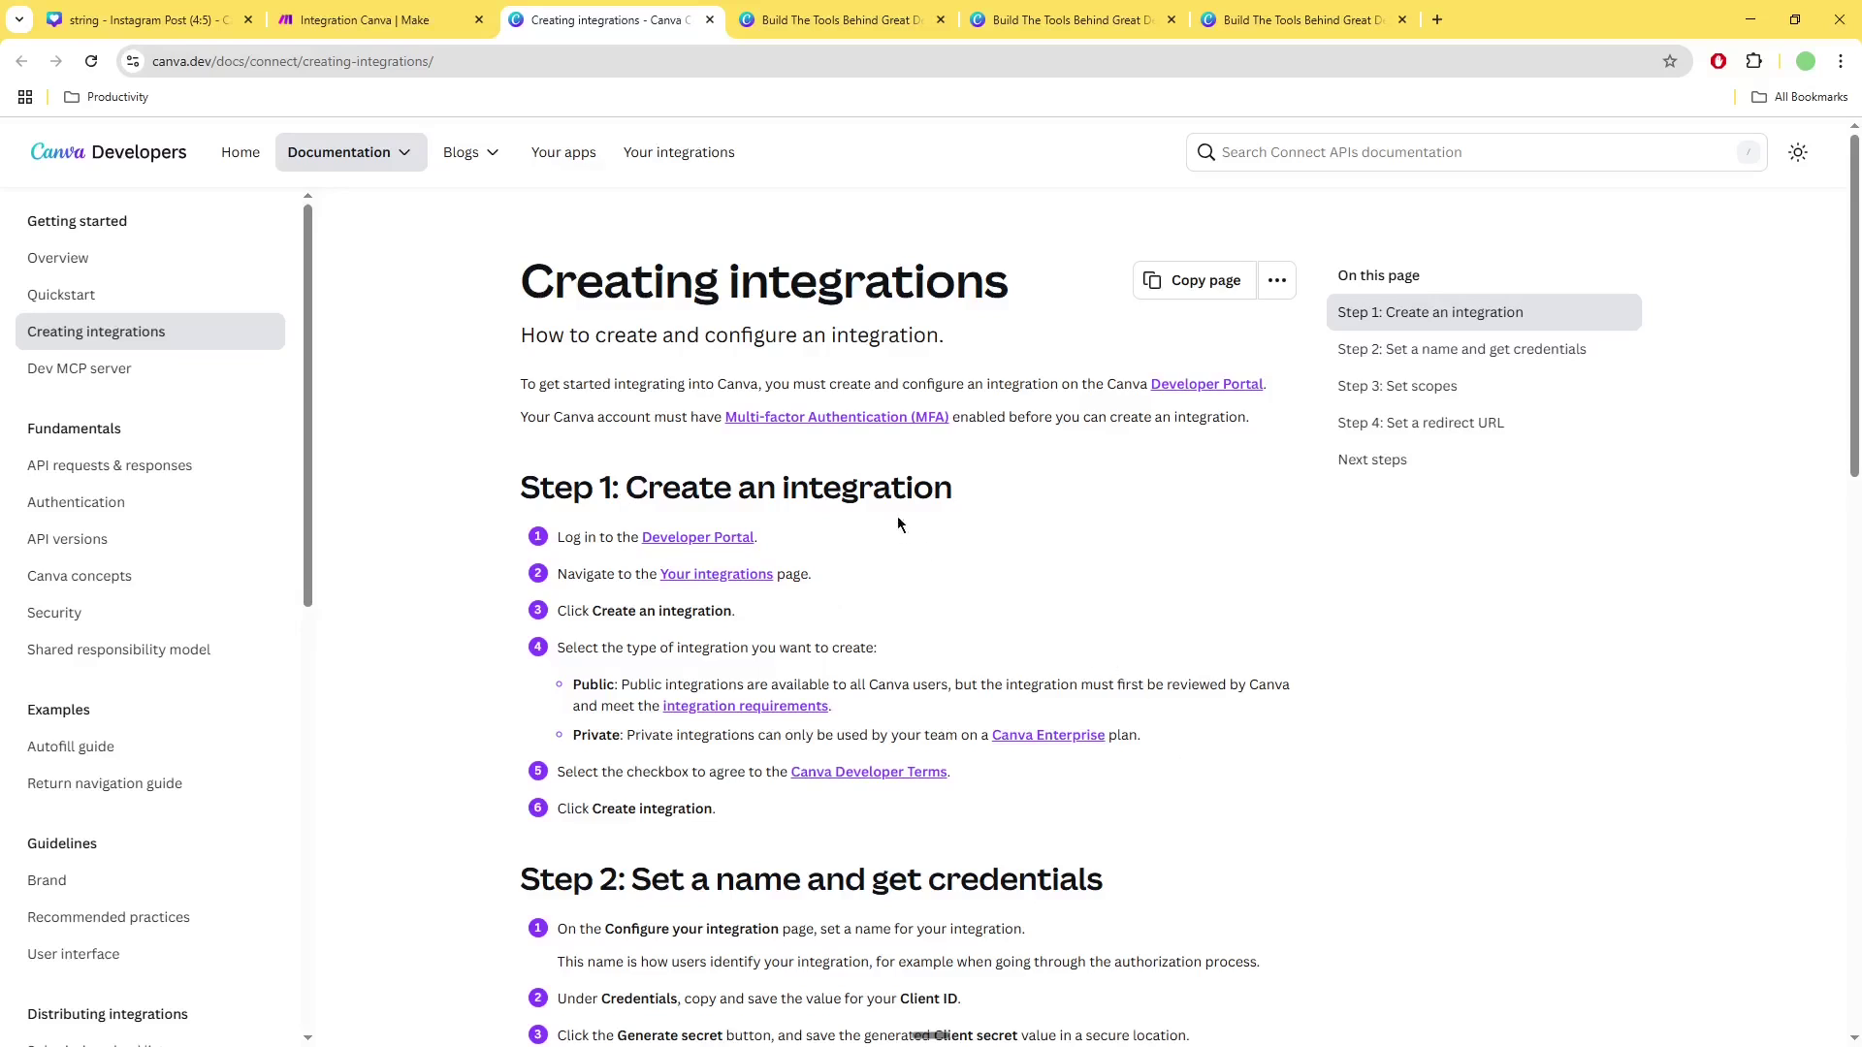
{"action": "left_click", "coordinate": [456, 61]}
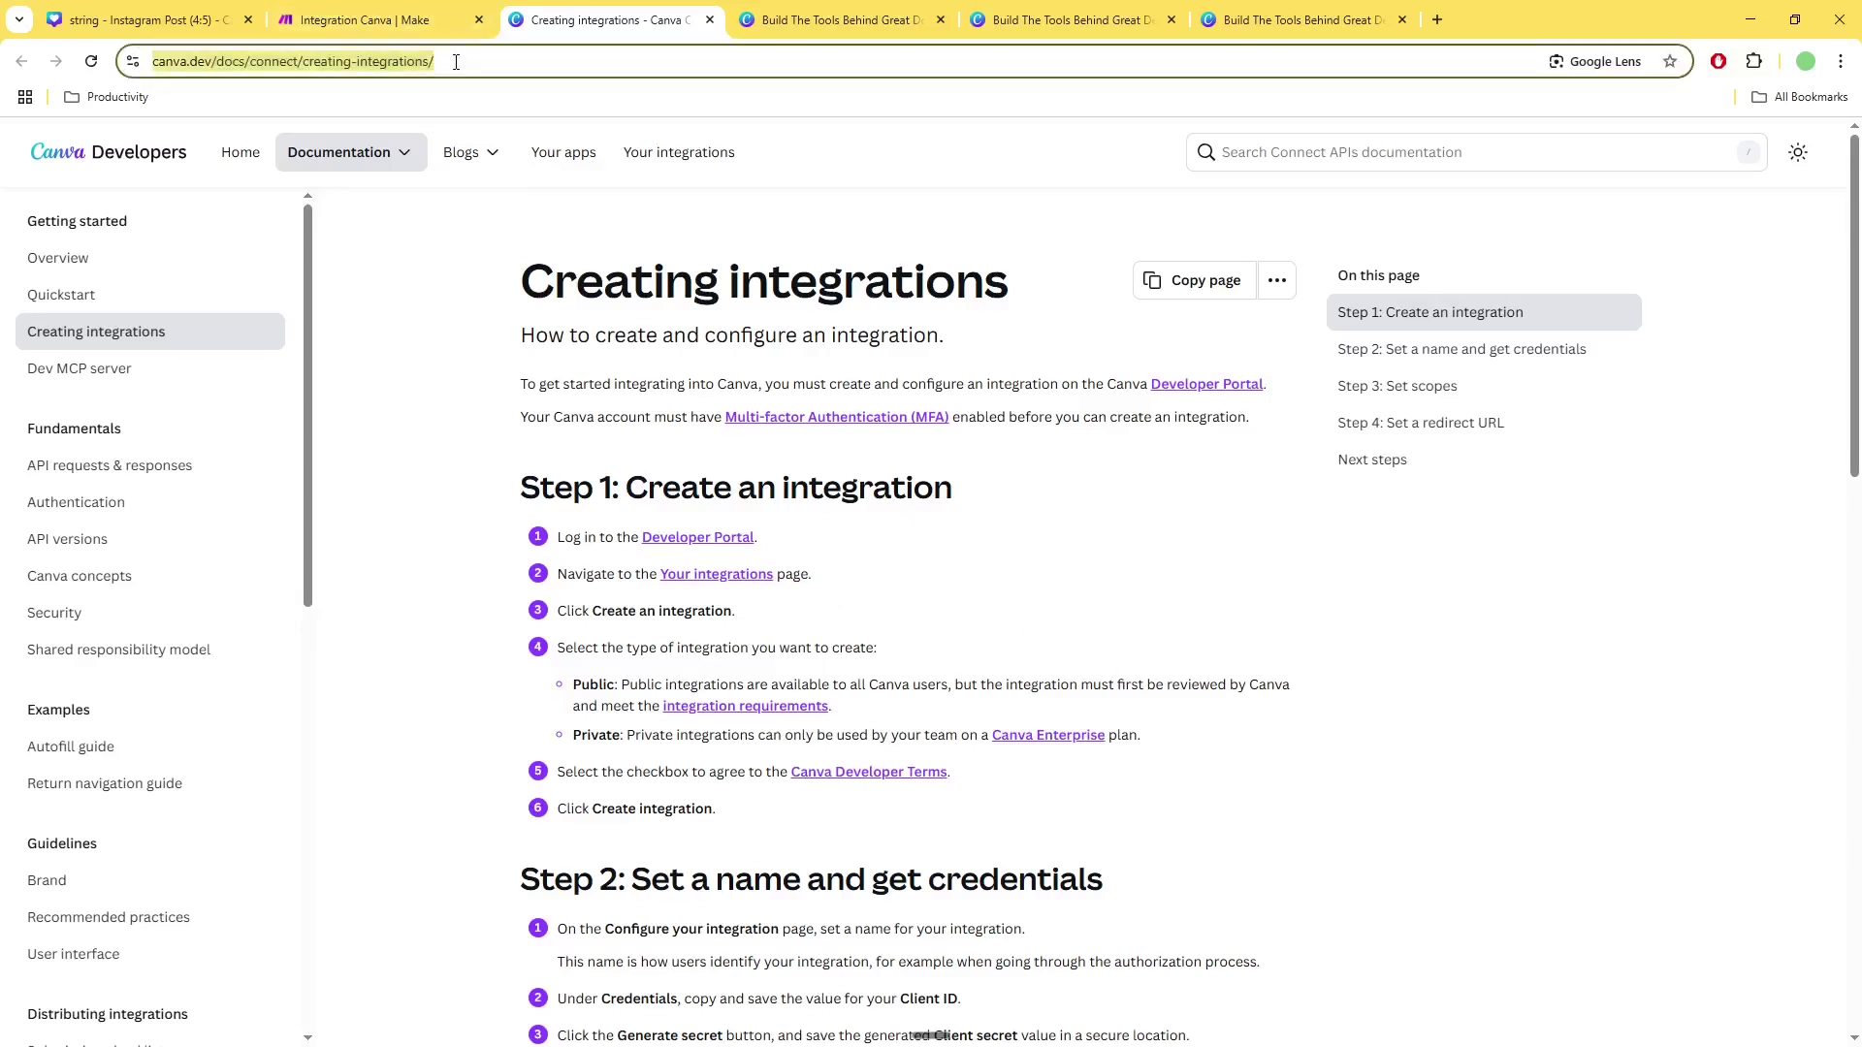
{"action": "triple_click", "coordinate": [480, 61]}
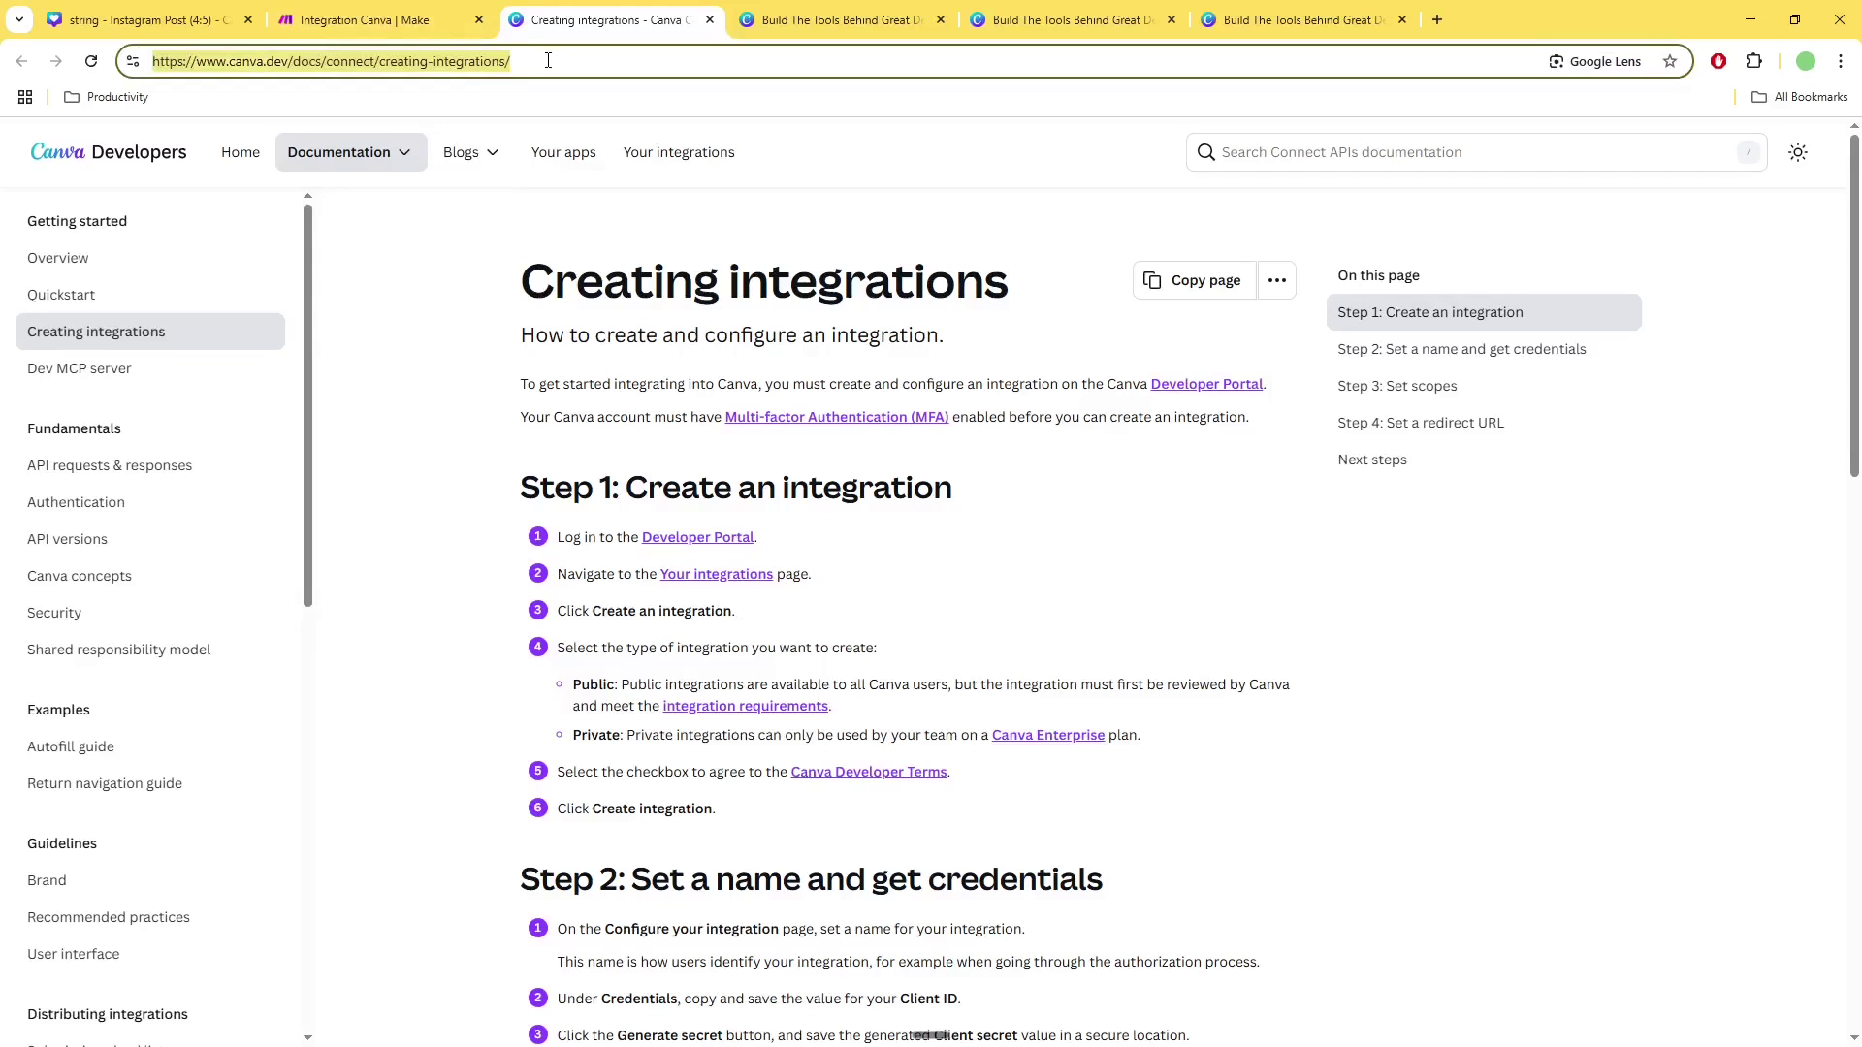
{"action": "left_click", "coordinate": [548, 61]}
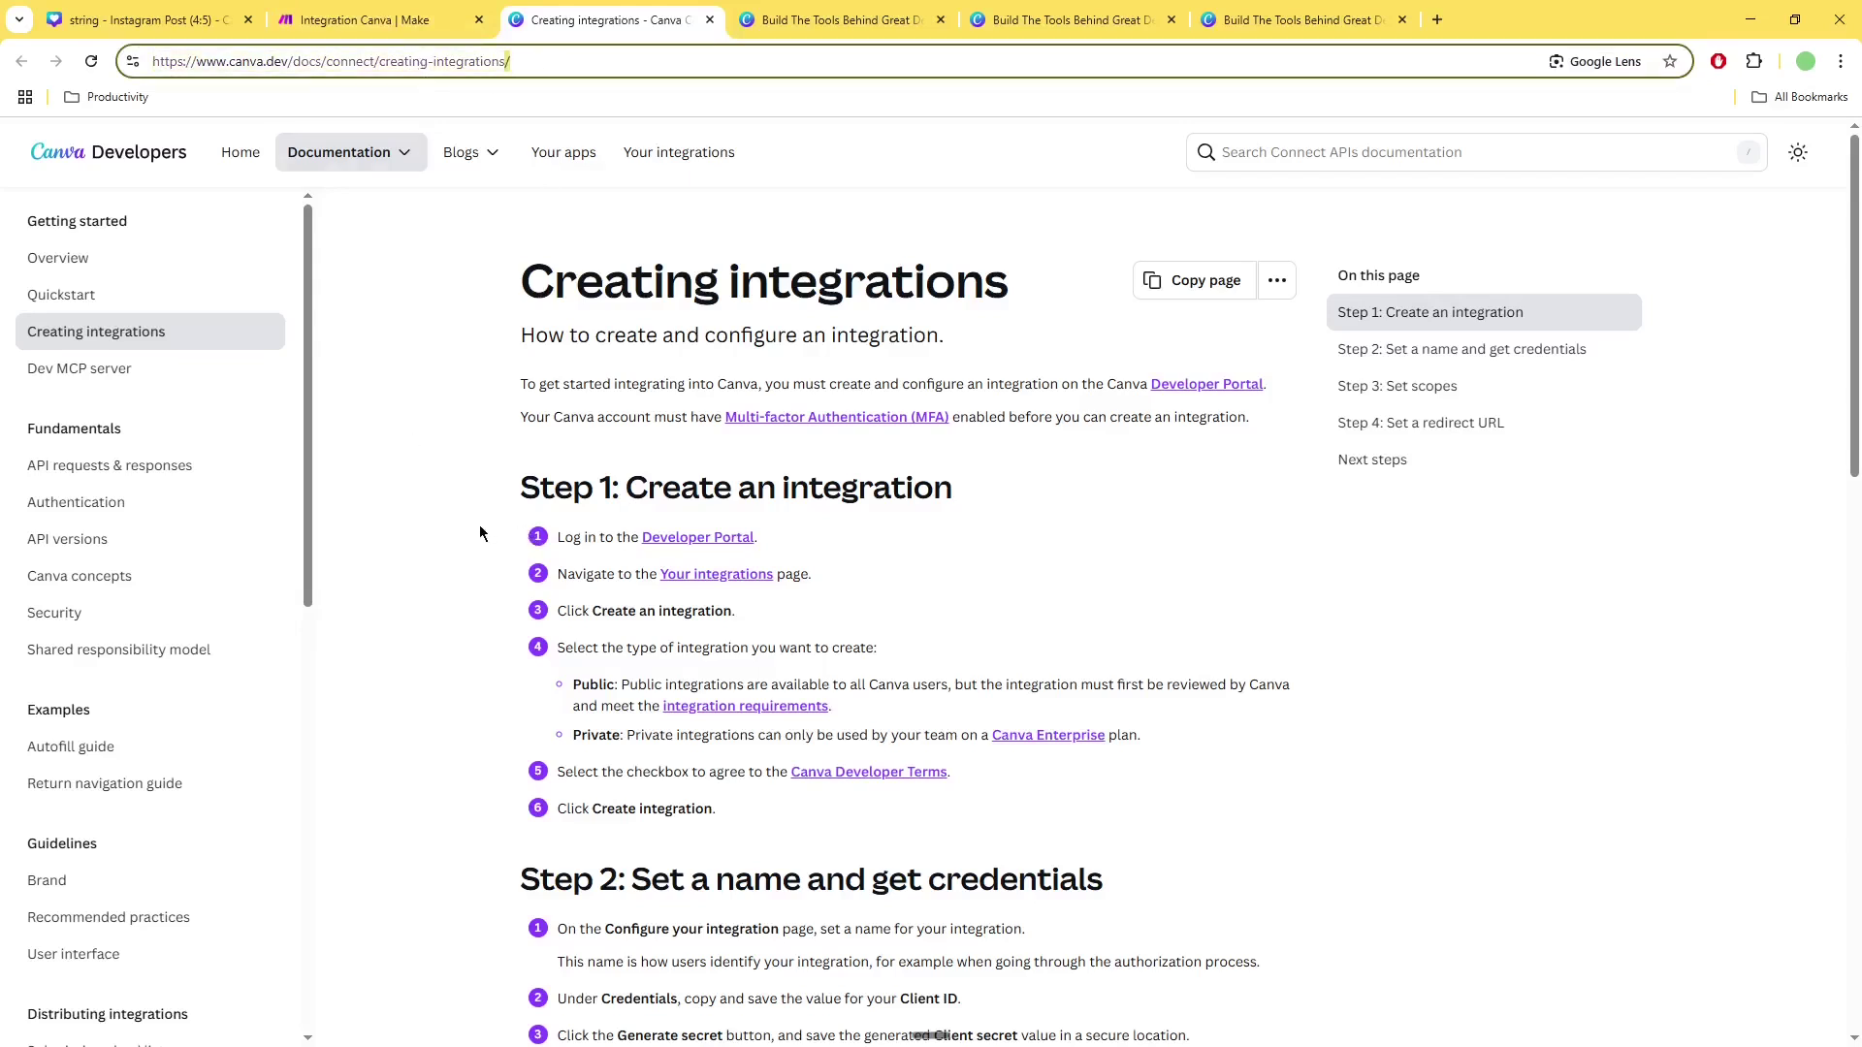
{"action": "left_click", "coordinate": [493, 495]}
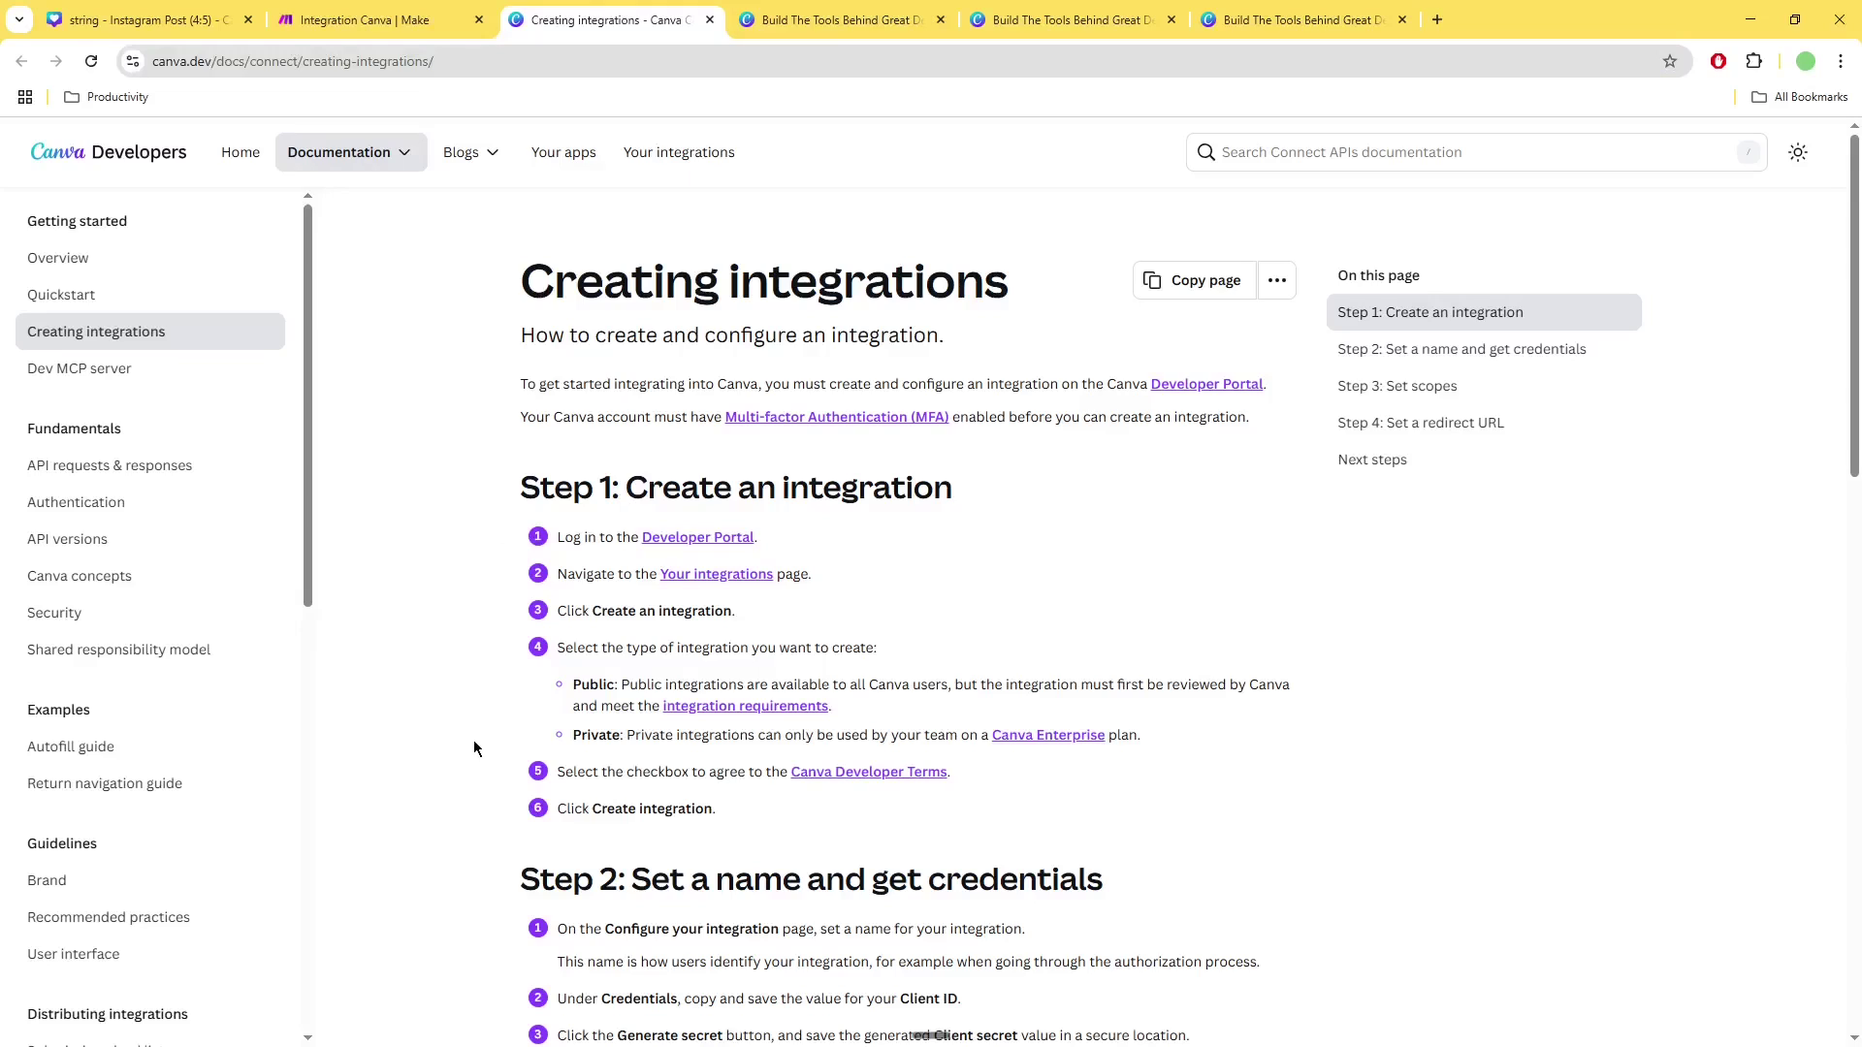
- Highlight the guide's Developer Portal intro sentence and the MFA requirement sentence
{"action": "triple_click", "coordinate": [537, 384]}
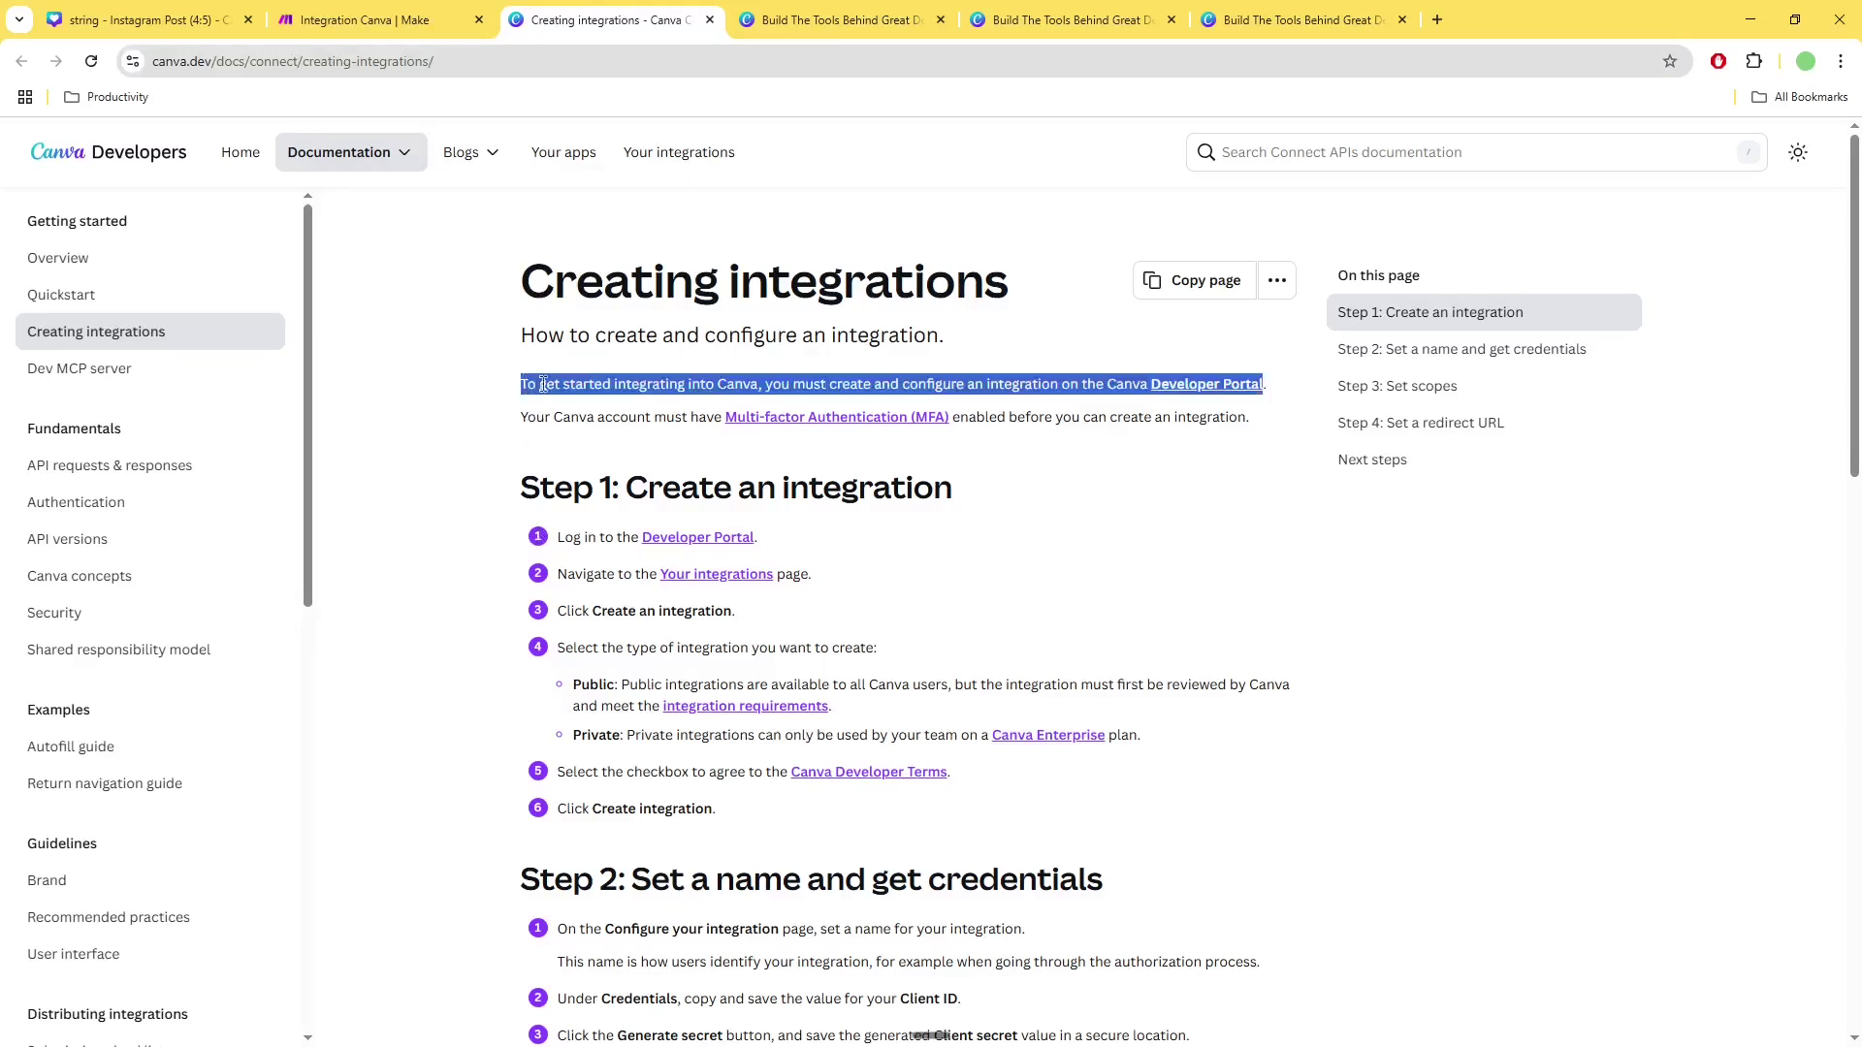
{"action": "triple_click", "coordinate": [625, 388]}
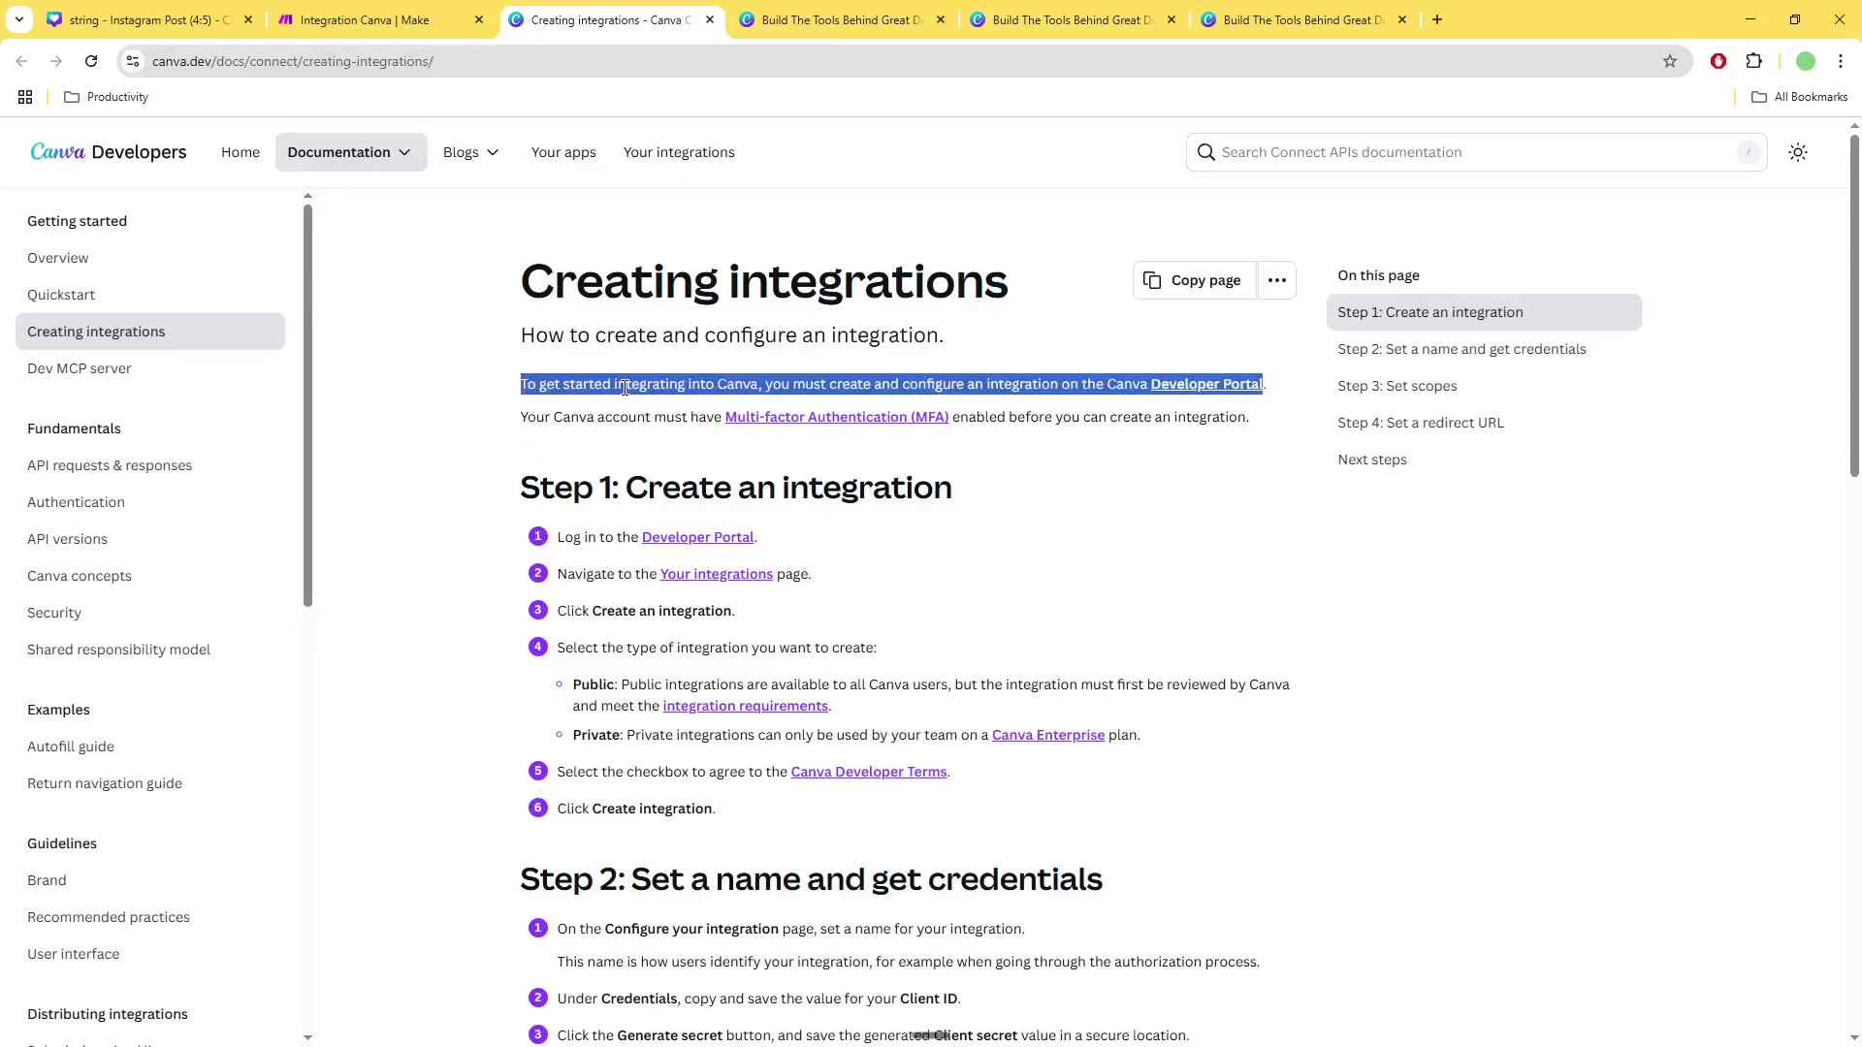
{"action": "triple_click", "coordinate": [787, 385]}
{"action": "triple_click", "coordinate": [809, 385]}
{"action": "triple_click", "coordinate": [872, 385]}
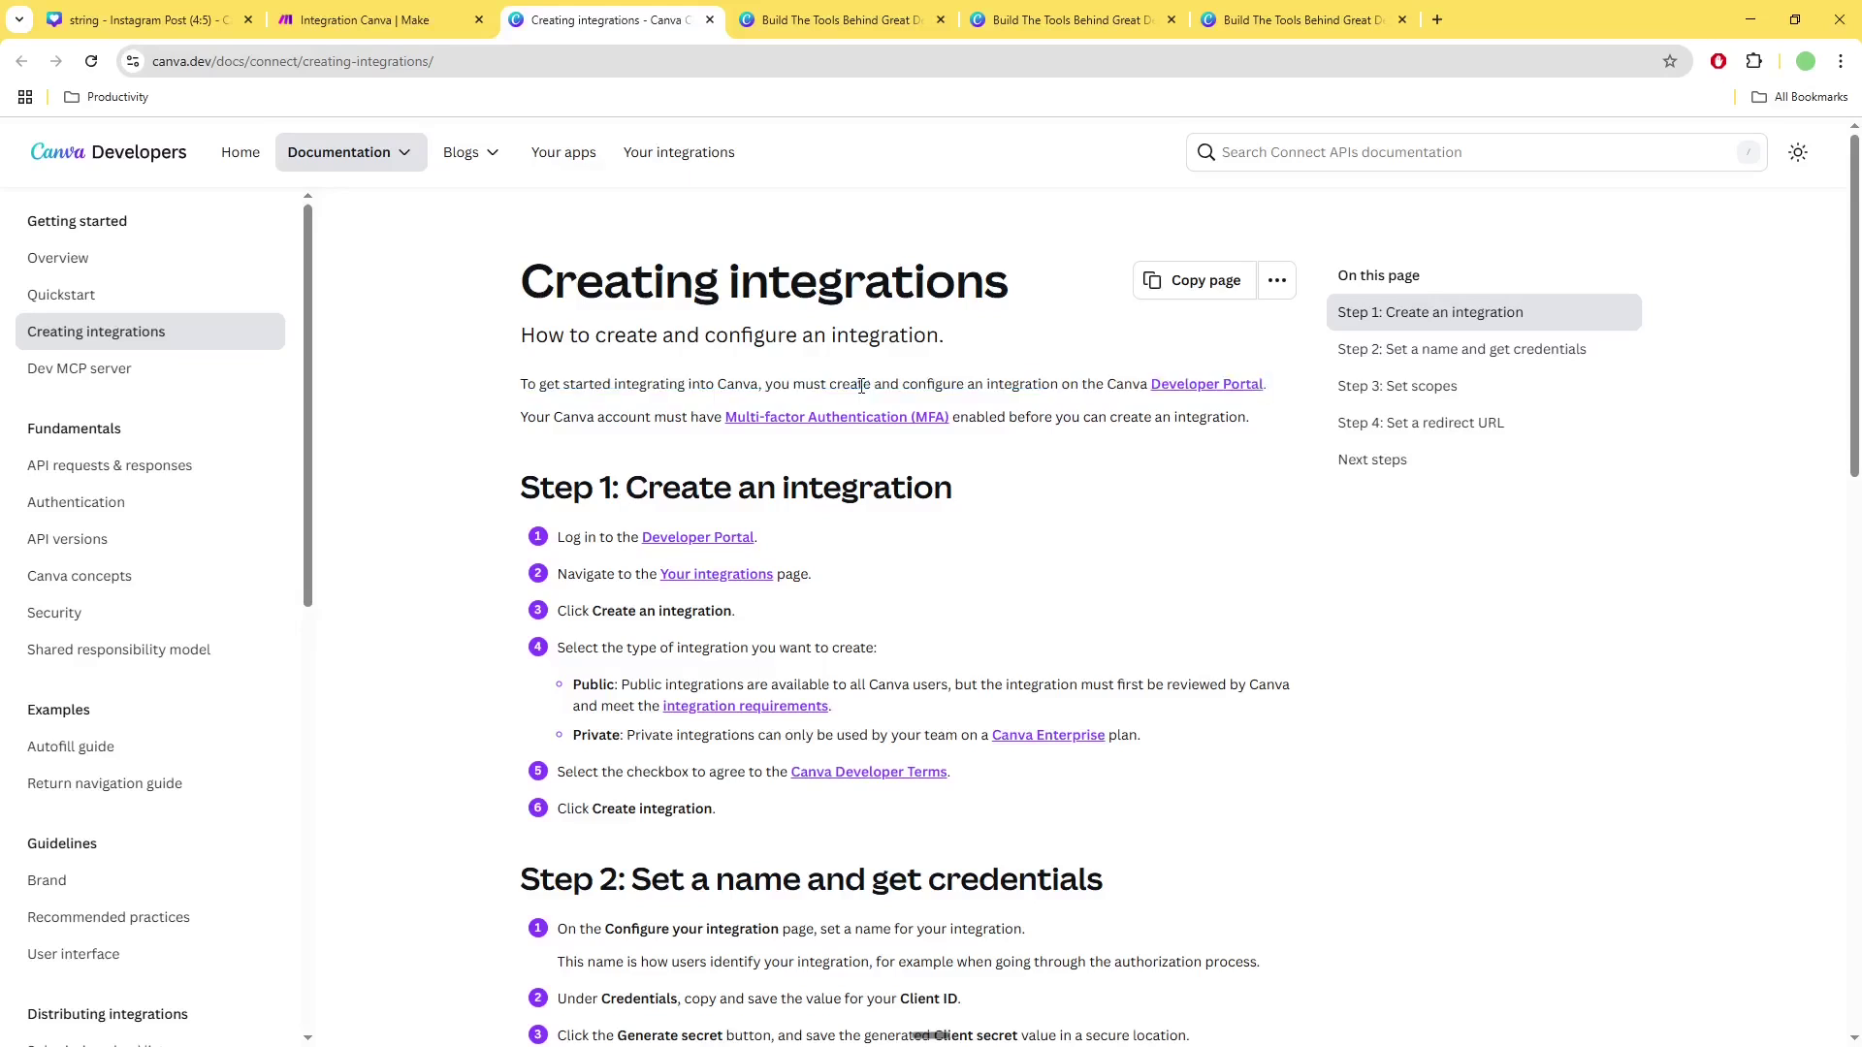
{"action": "left_click", "coordinate": [861, 386]}
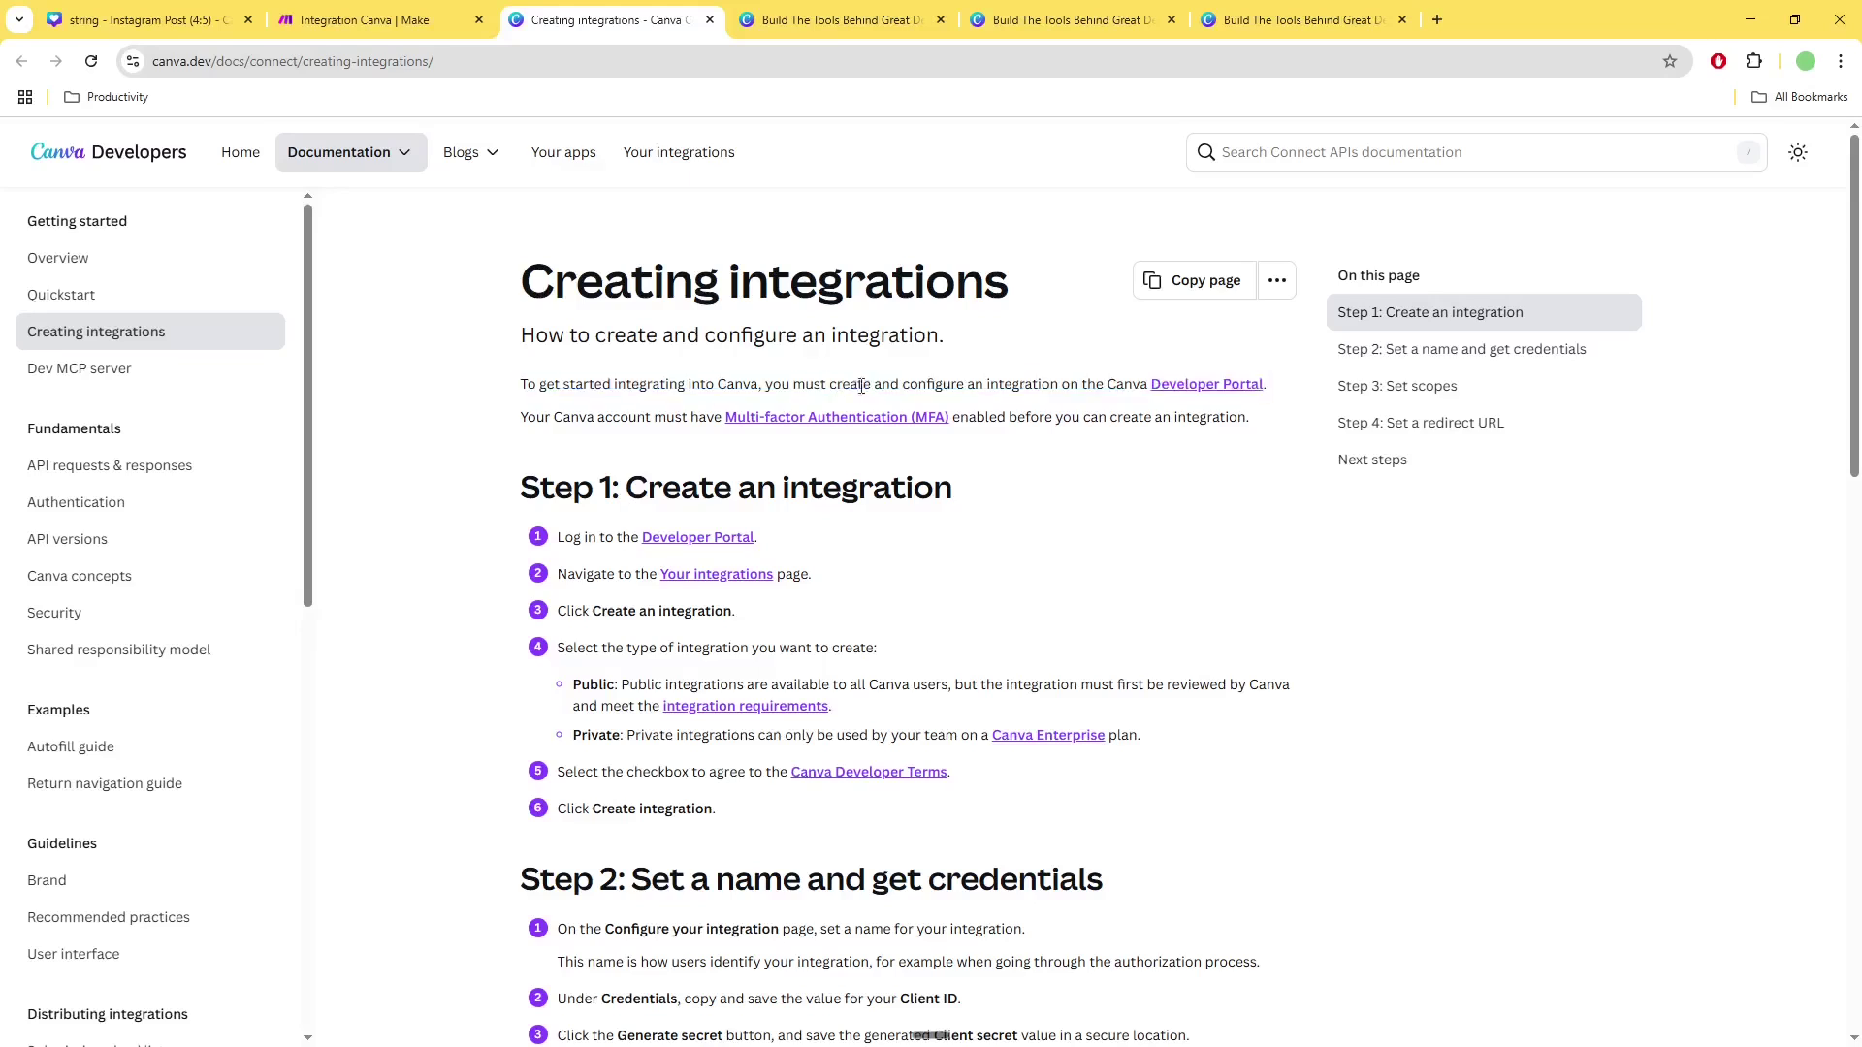
{"action": "triple_click", "coordinate": [670, 417]}
{"action": "double_click", "coordinate": [670, 417]}
{"action": "left_click", "coordinate": [670, 417]}
{"action": "left_click_drag", "start_coordinate": [1246, 417], "coordinate": [594, 415]}
{"action": "left_click", "coordinate": [506, 618]}
- Read the Step 1 Public and Private integration descriptions, then view the integration's Scopes
{"action": "scroll", "coordinate": [727, 289], "scroll_direction": "down", "scroll_amount": 2}
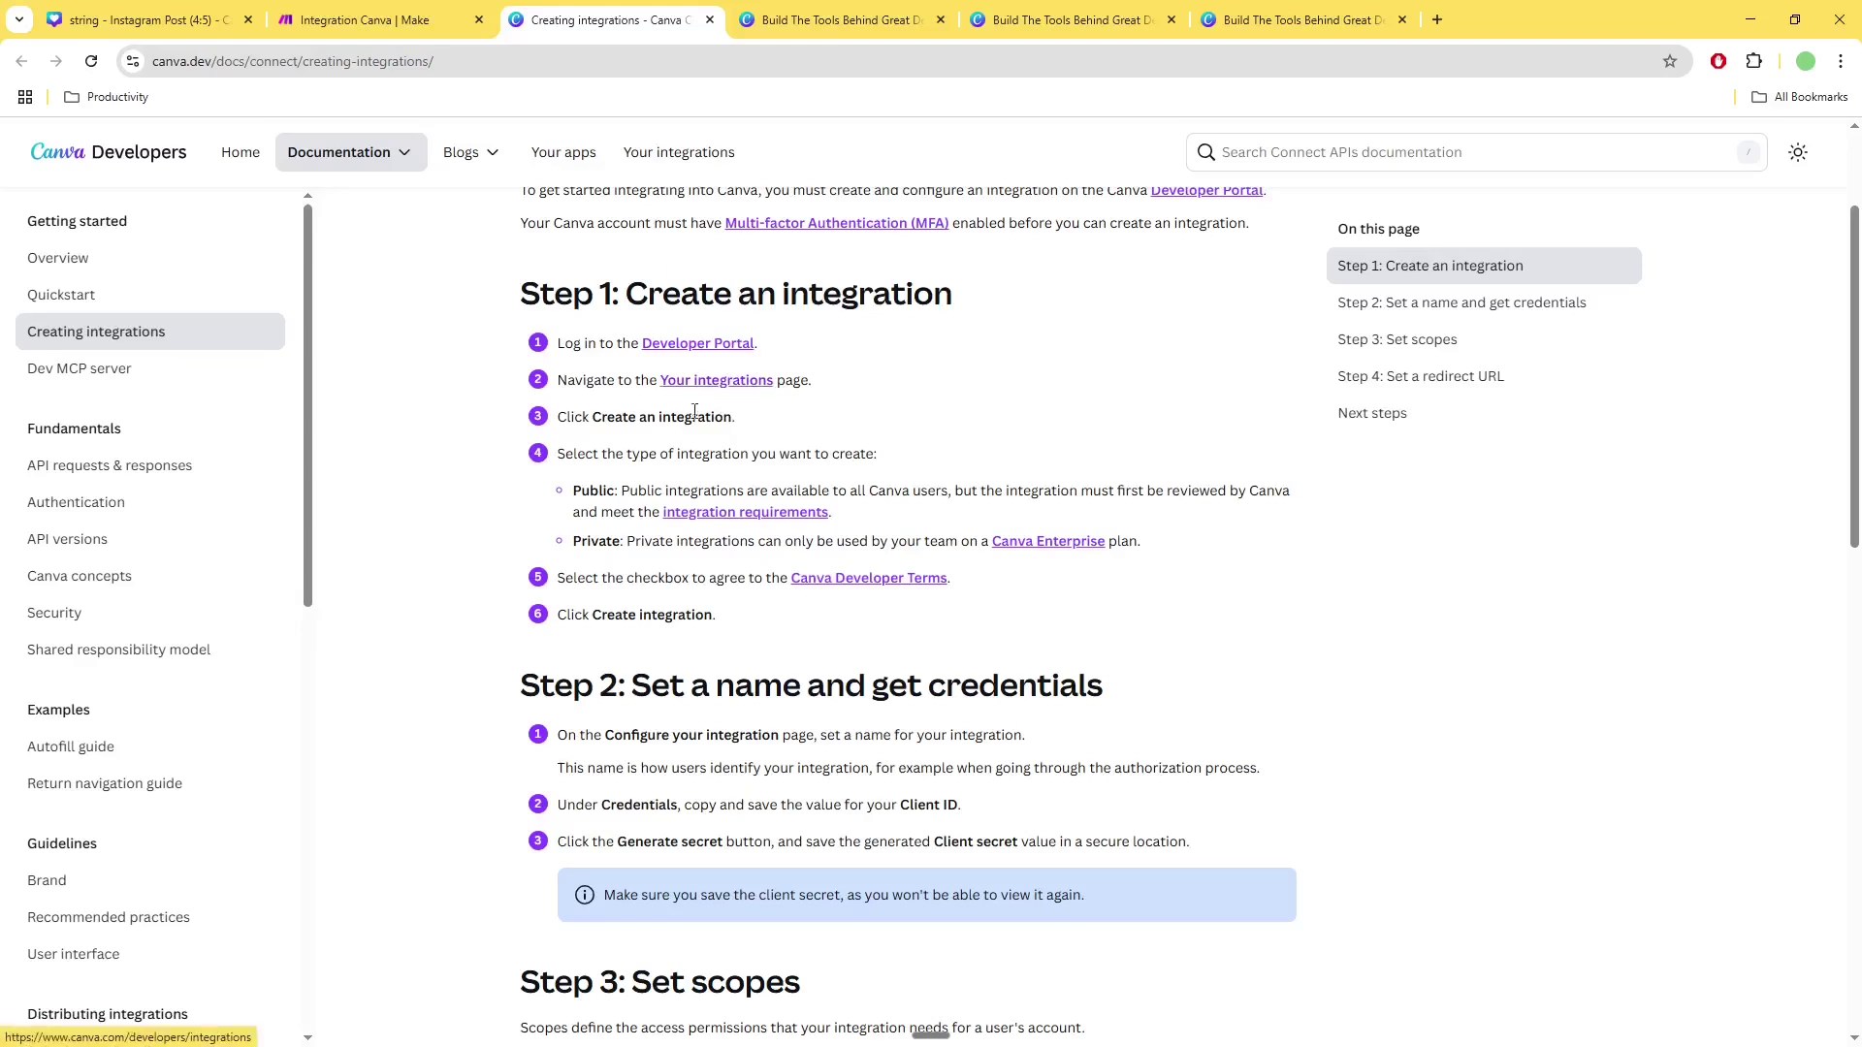
{"action": "left_click_drag", "start_coordinate": [573, 488], "coordinate": [1193, 548]}
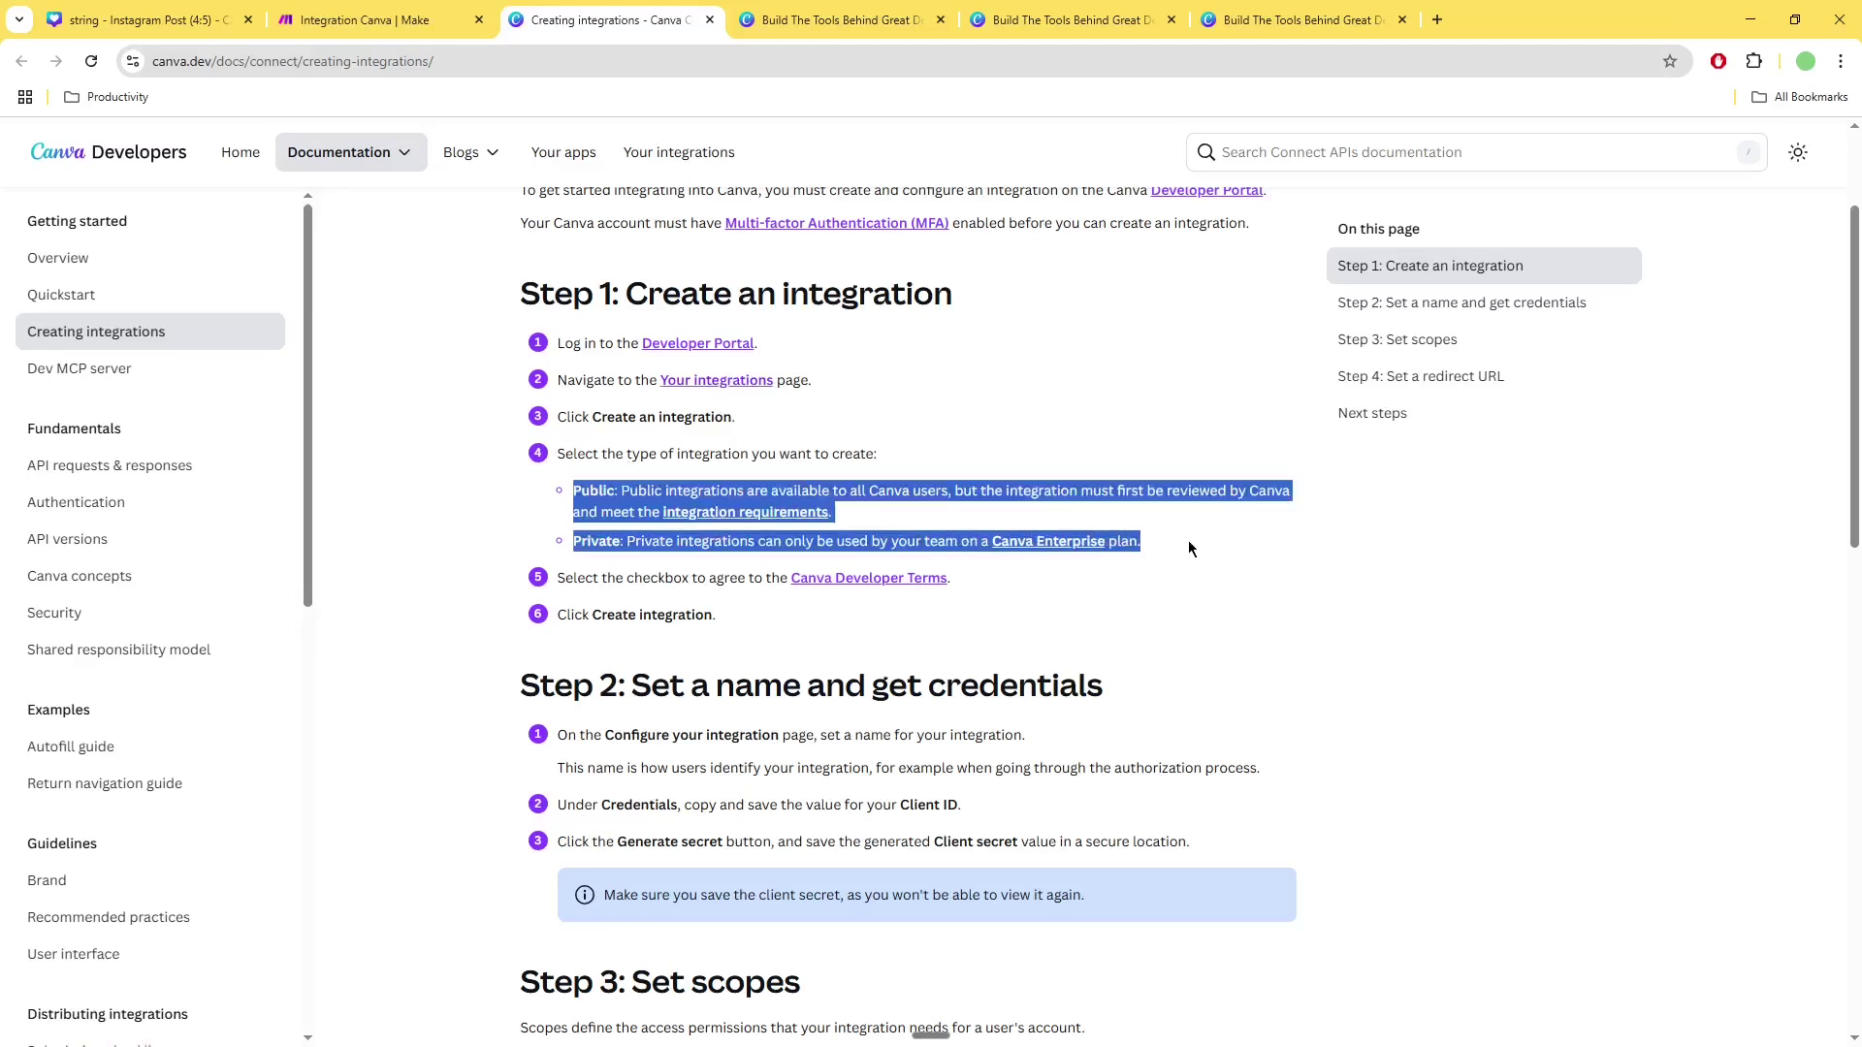
{"action": "left_click", "coordinate": [598, 507]}
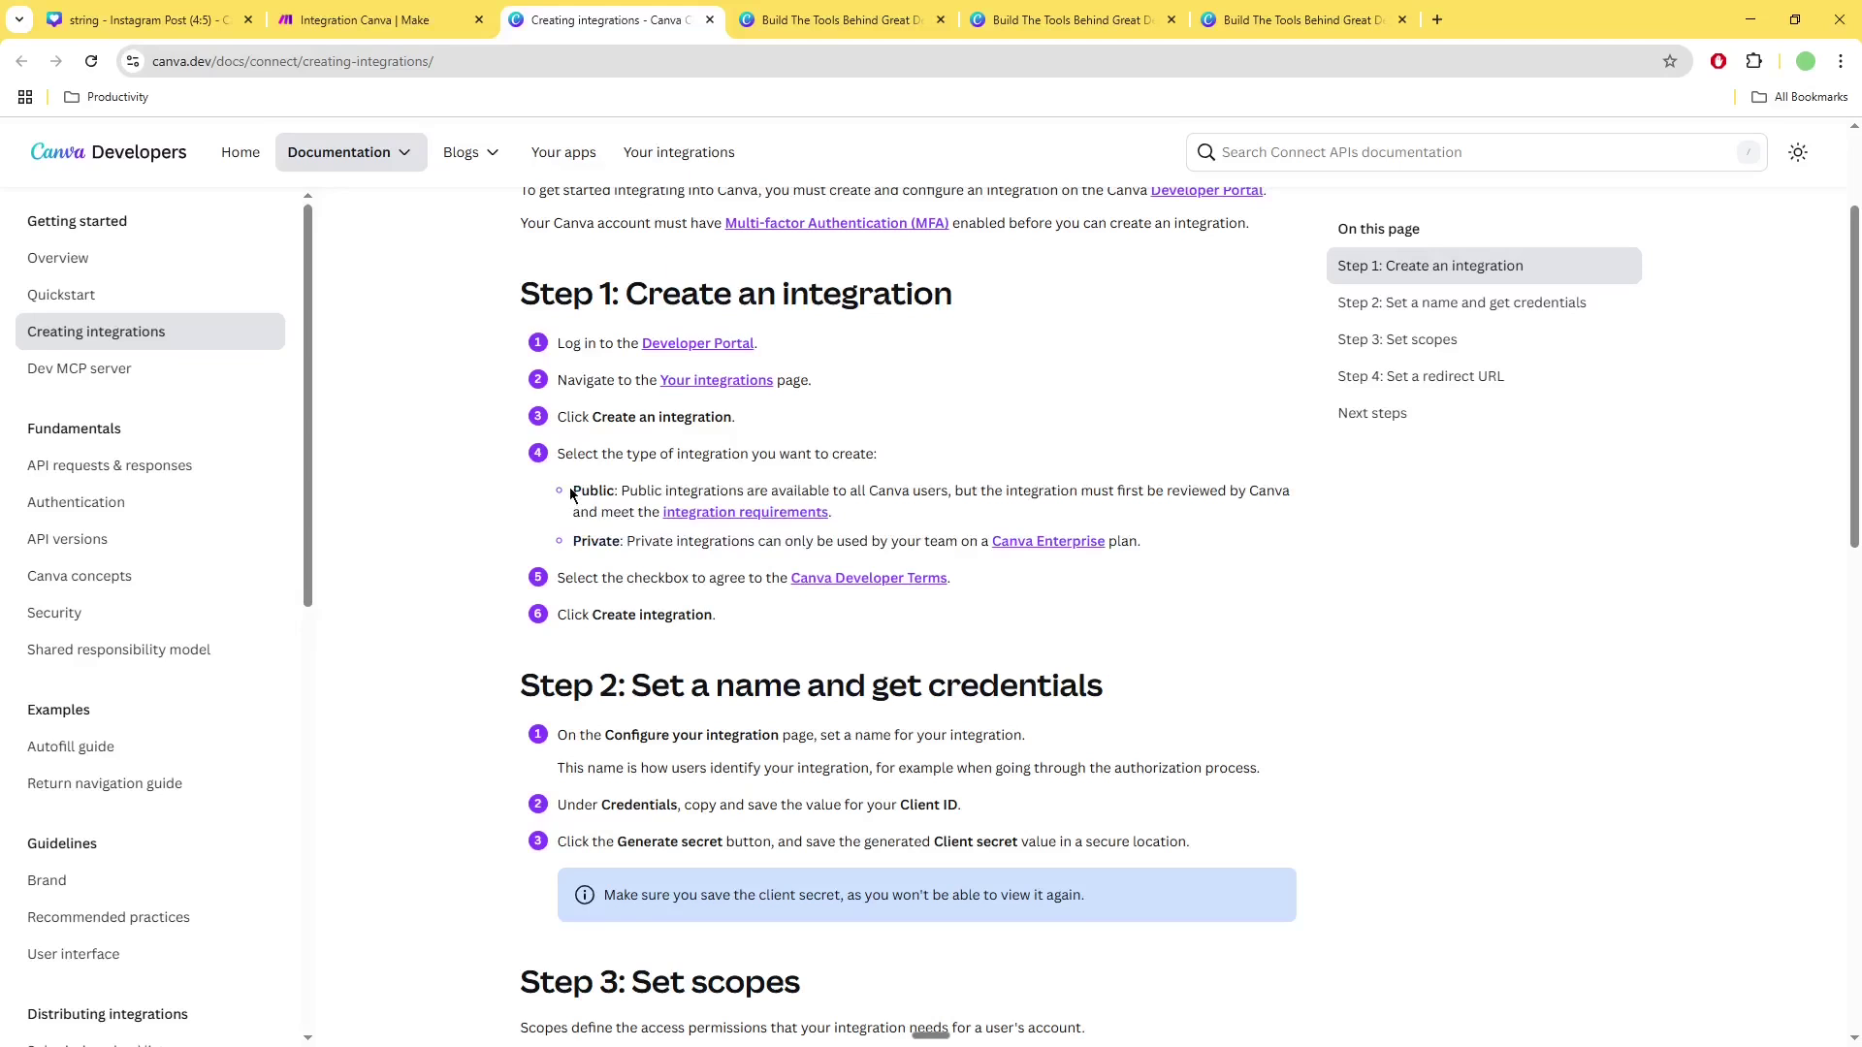
{"action": "left_click_drag", "start_coordinate": [569, 487], "coordinate": [1272, 548]}
{"action": "double_click", "coordinate": [926, 490]}
{"action": "left_click", "coordinate": [926, 490]}
{"action": "left_click", "coordinate": [995, 490]}
{"action": "triple_click", "coordinate": [995, 490]}
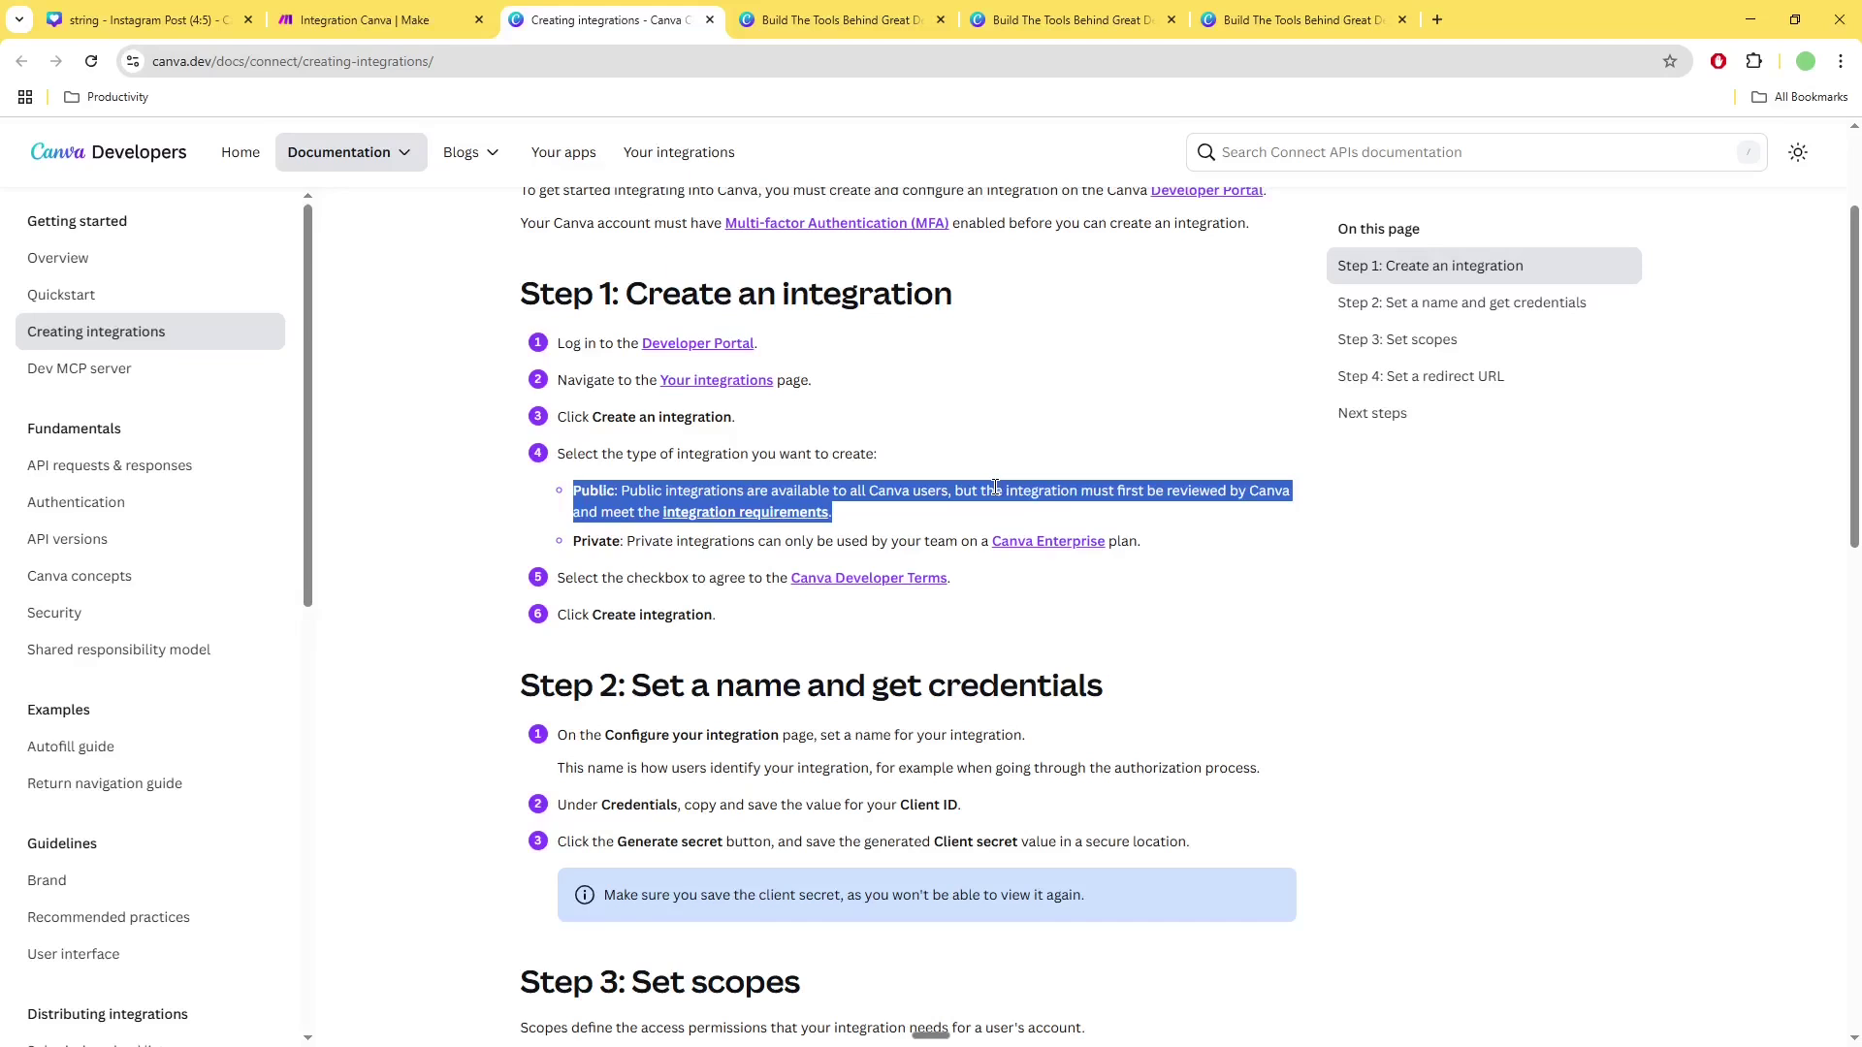
{"action": "left_click", "coordinate": [878, 18]}
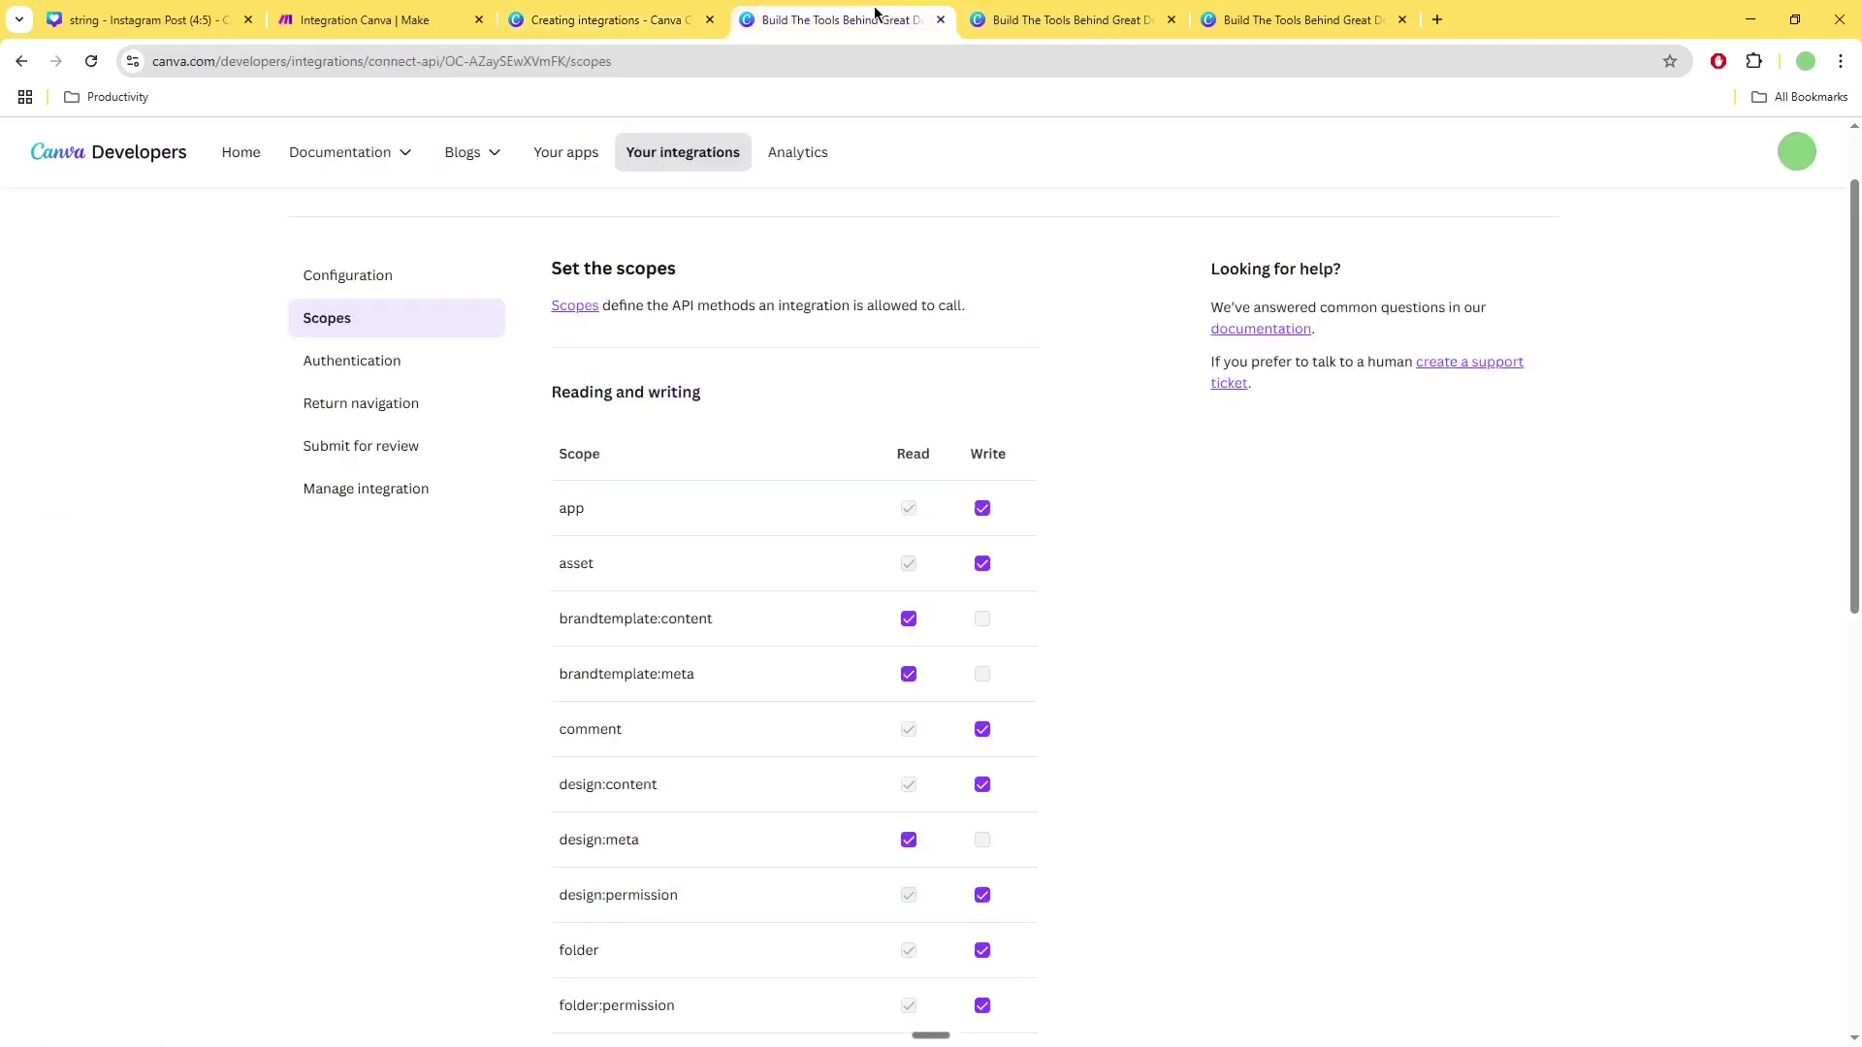
- Highlight the Private integration description and the Create integration step in the docs
{"action": "scroll", "coordinate": [446, 293], "scroll_direction": "up", "scroll_amount": 2}
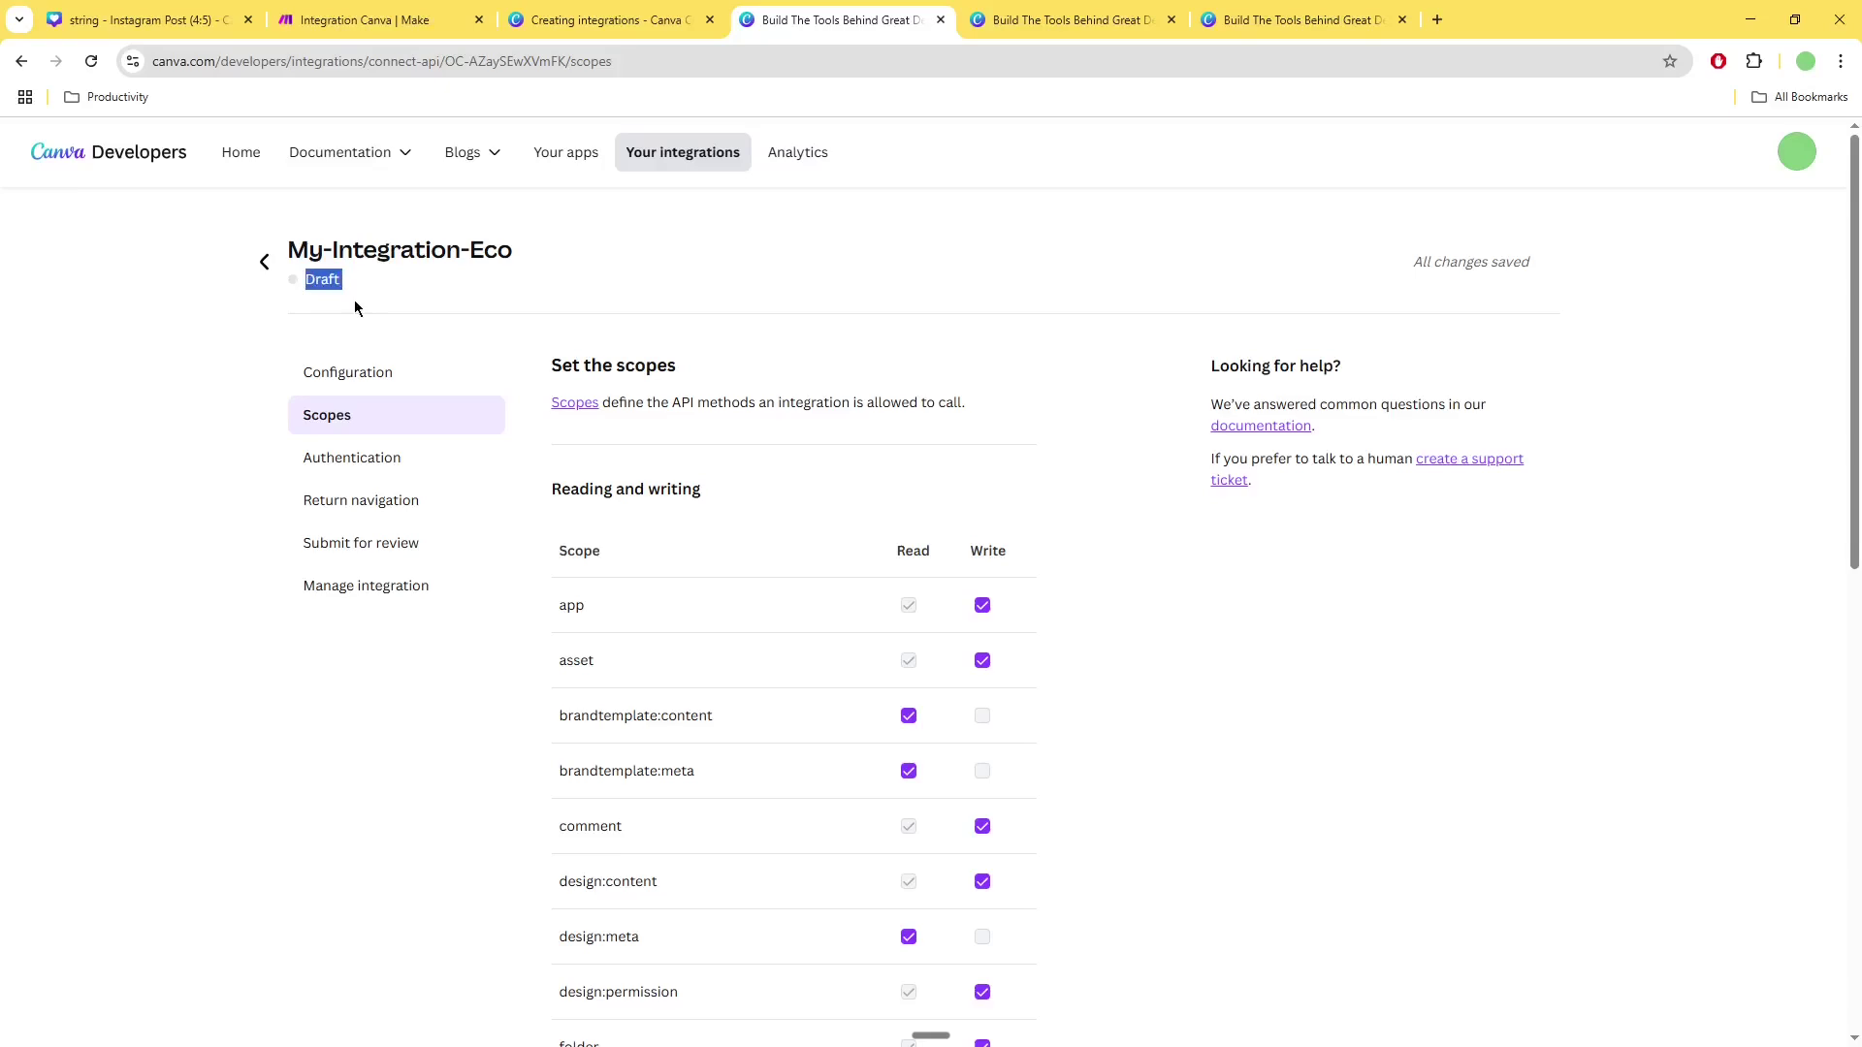
{"action": "left_click", "coordinate": [601, 20]}
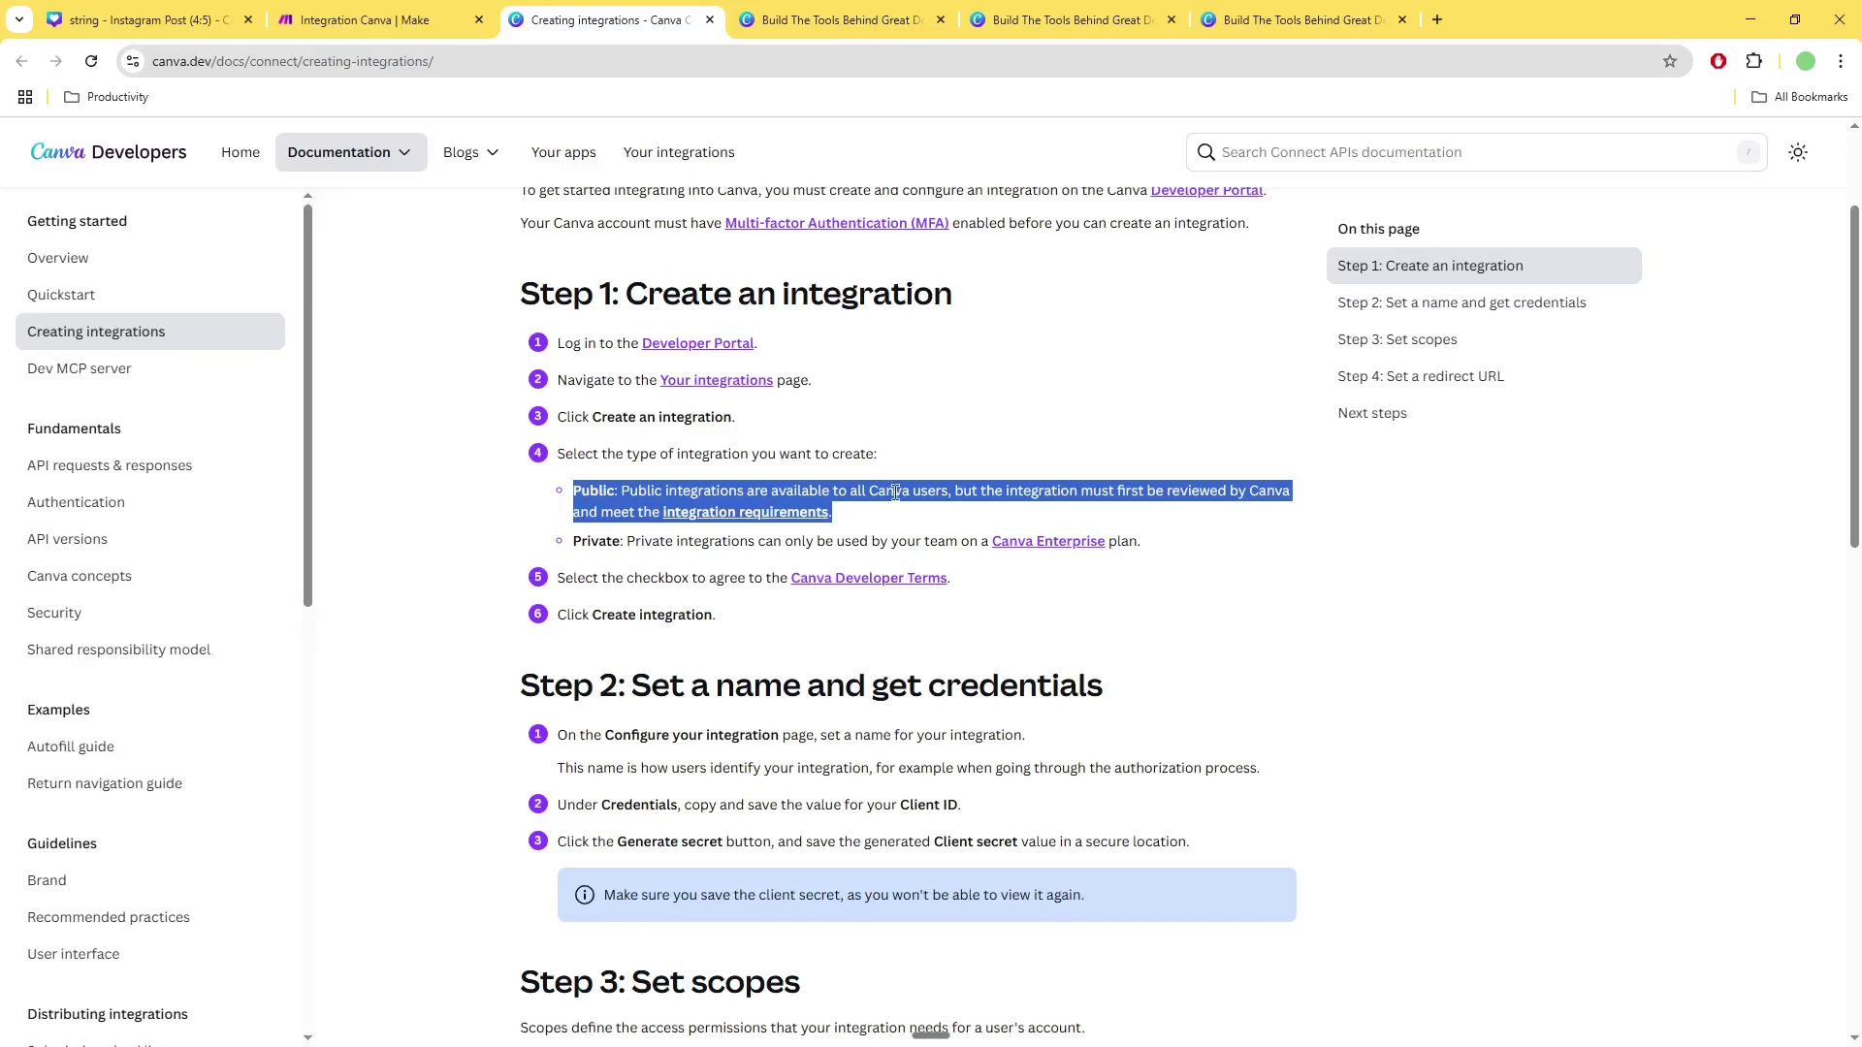
{"action": "left_click_drag", "start_coordinate": [574, 541], "coordinate": [563, 490]}
{"action": "left_click", "coordinate": [1173, 548]}
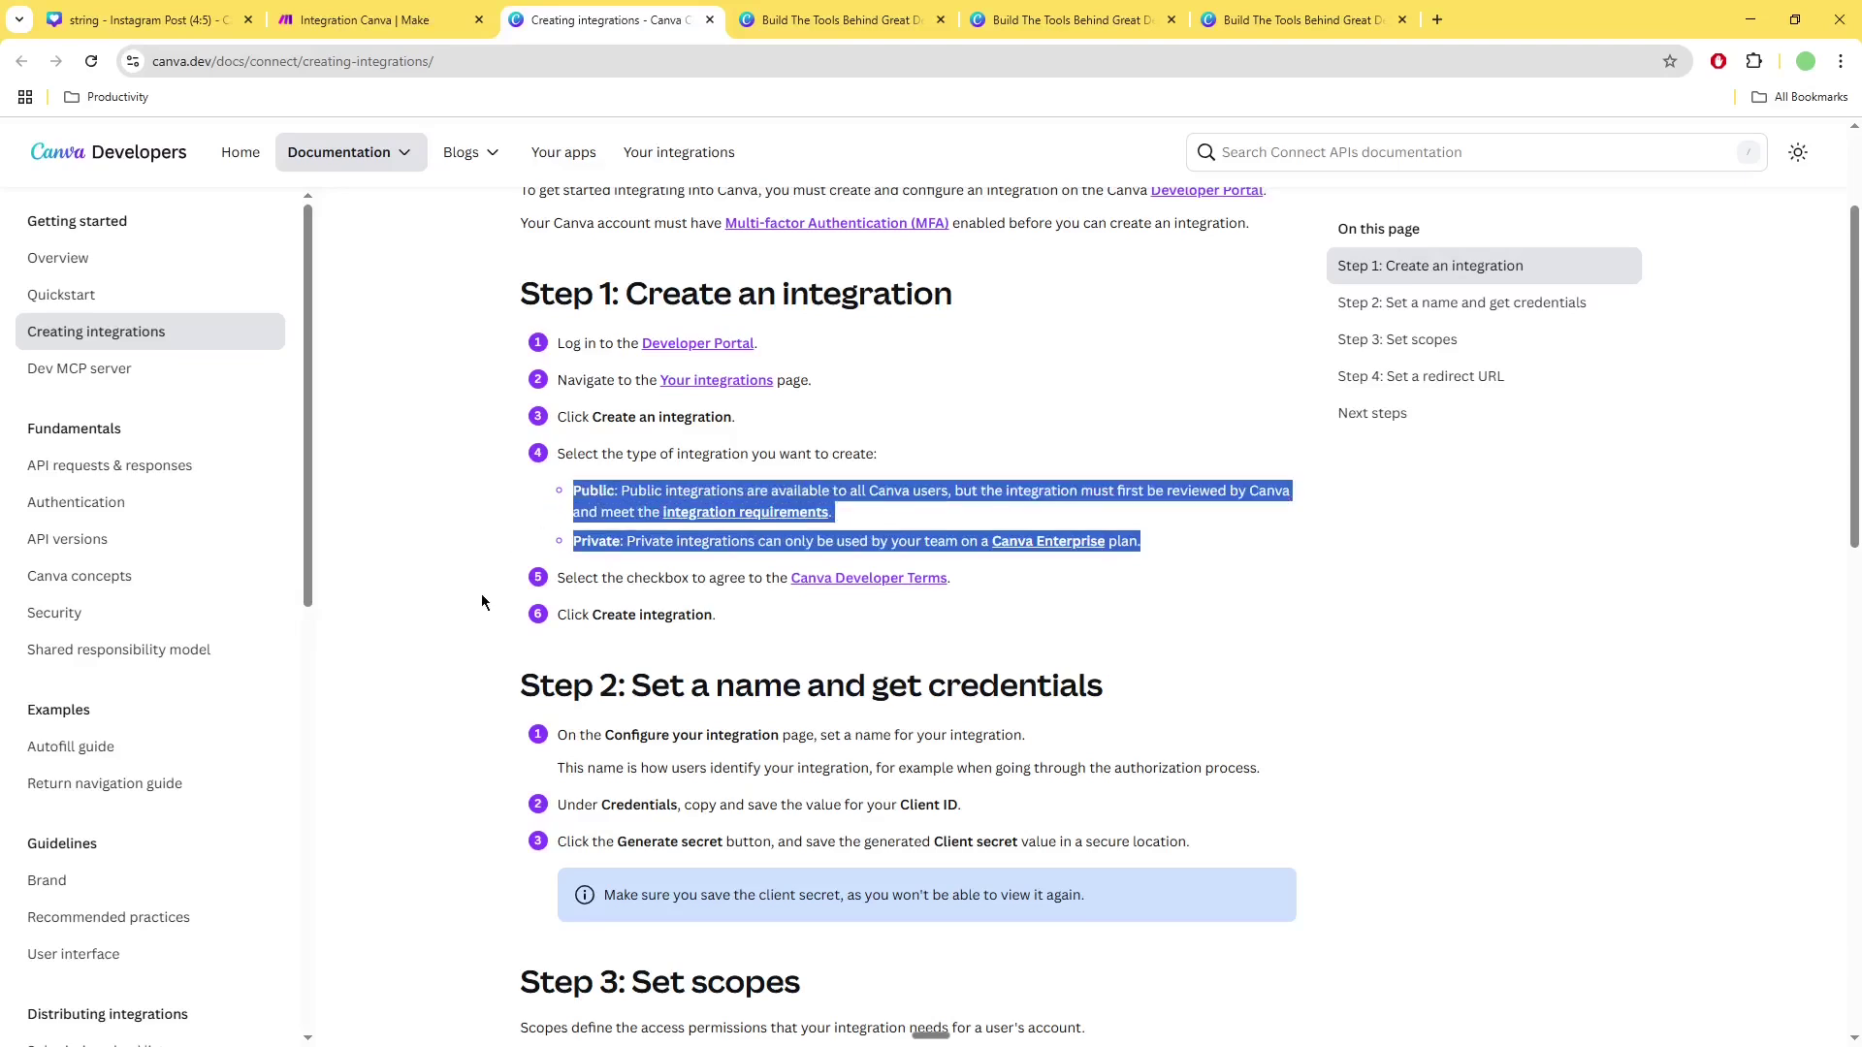
{"action": "scroll", "coordinate": [485, 599], "scroll_direction": "down", "scroll_amount": 1}
{"action": "left_click", "coordinate": [482, 598]}
{"action": "scroll", "coordinate": [481, 599], "scroll_direction": "down", "scroll_amount": 2}
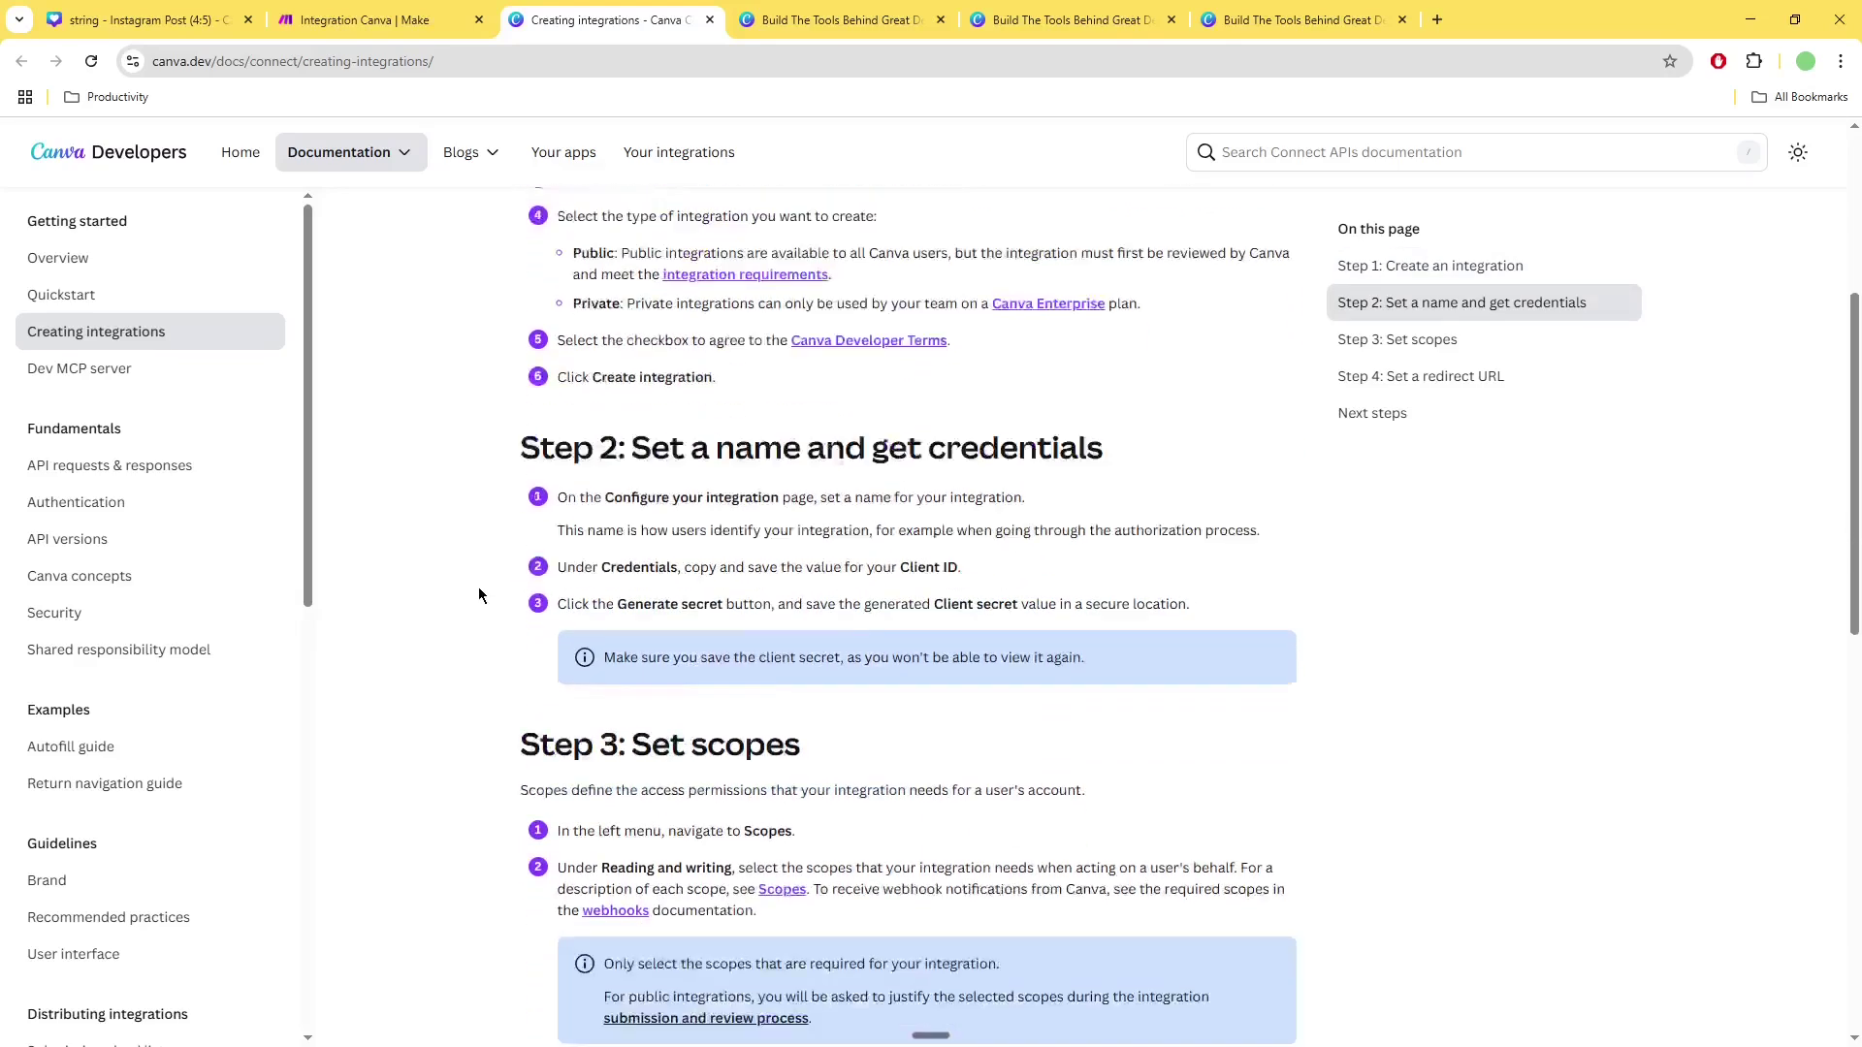
{"action": "triple_click", "coordinate": [648, 324]}
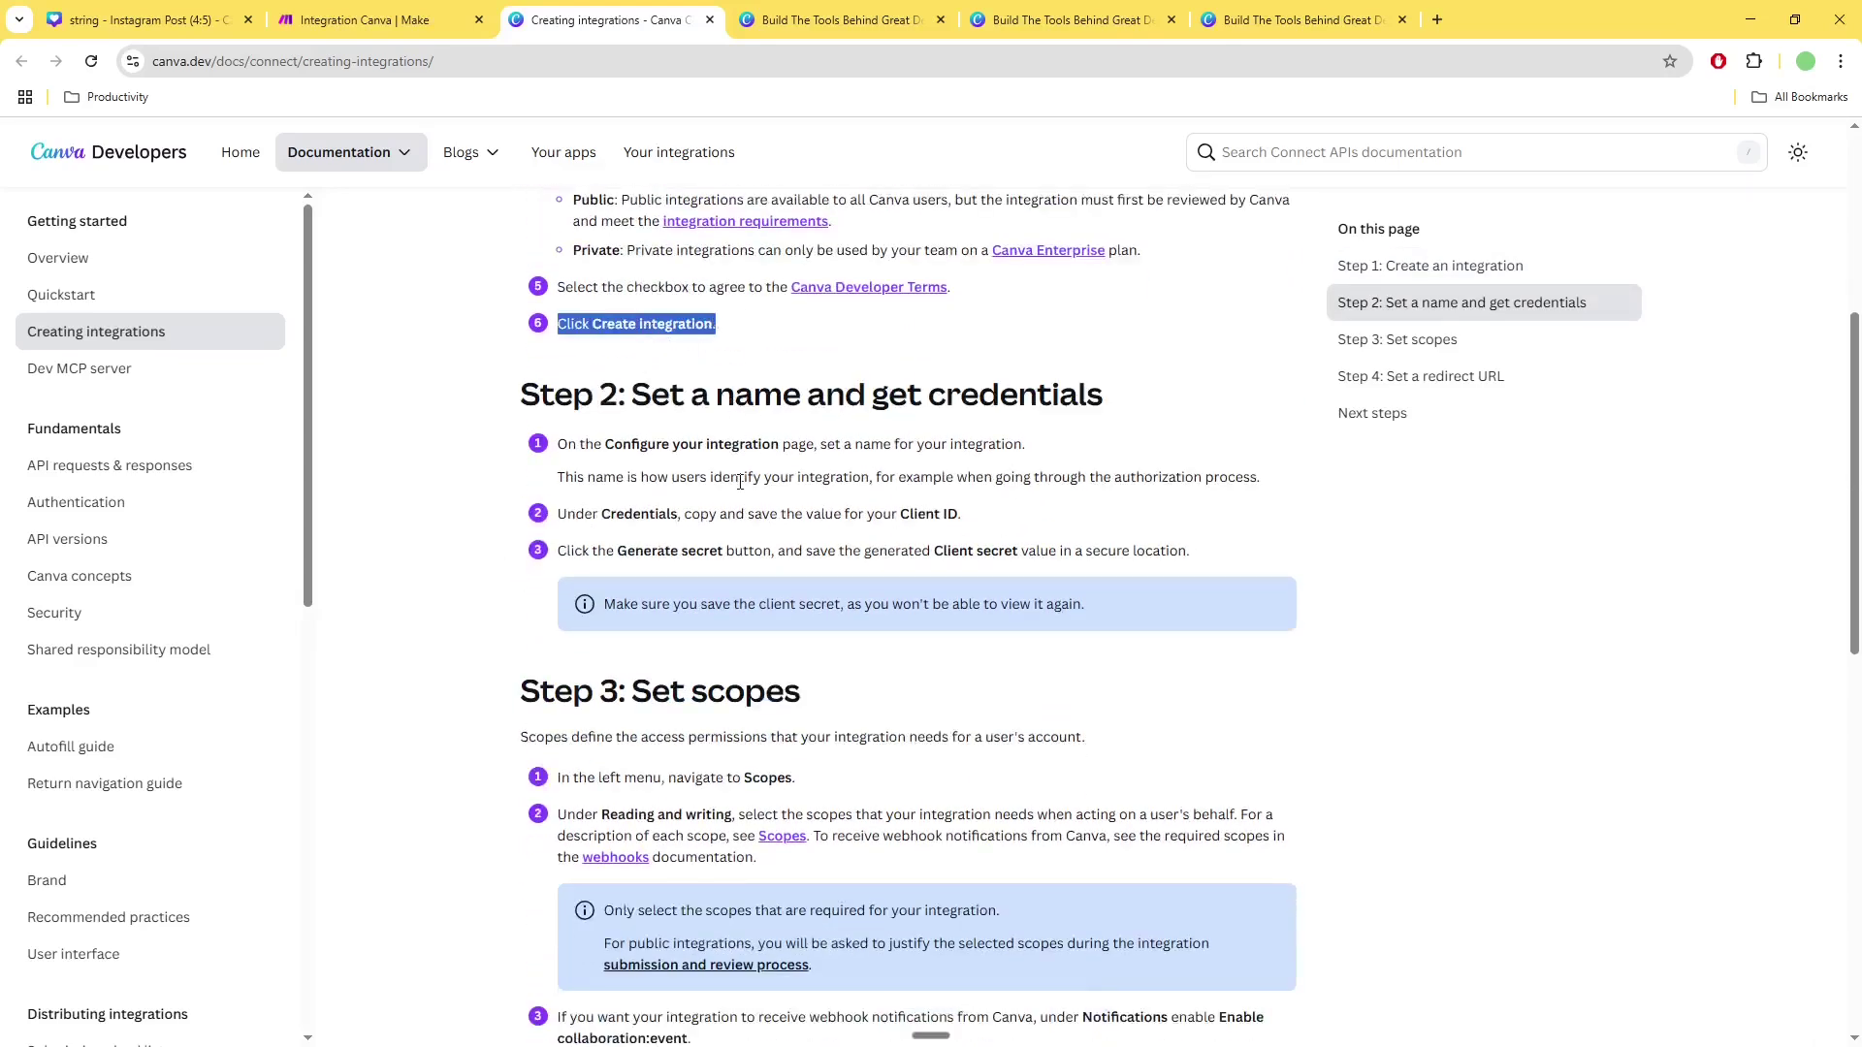
{"action": "scroll", "coordinate": [742, 483], "scroll_direction": "down", "scroll_amount": 1}
- Open My-Integration-Eco's configuration and review the first Canva module's settings in Make
{"action": "left_click", "coordinate": [824, 11]}
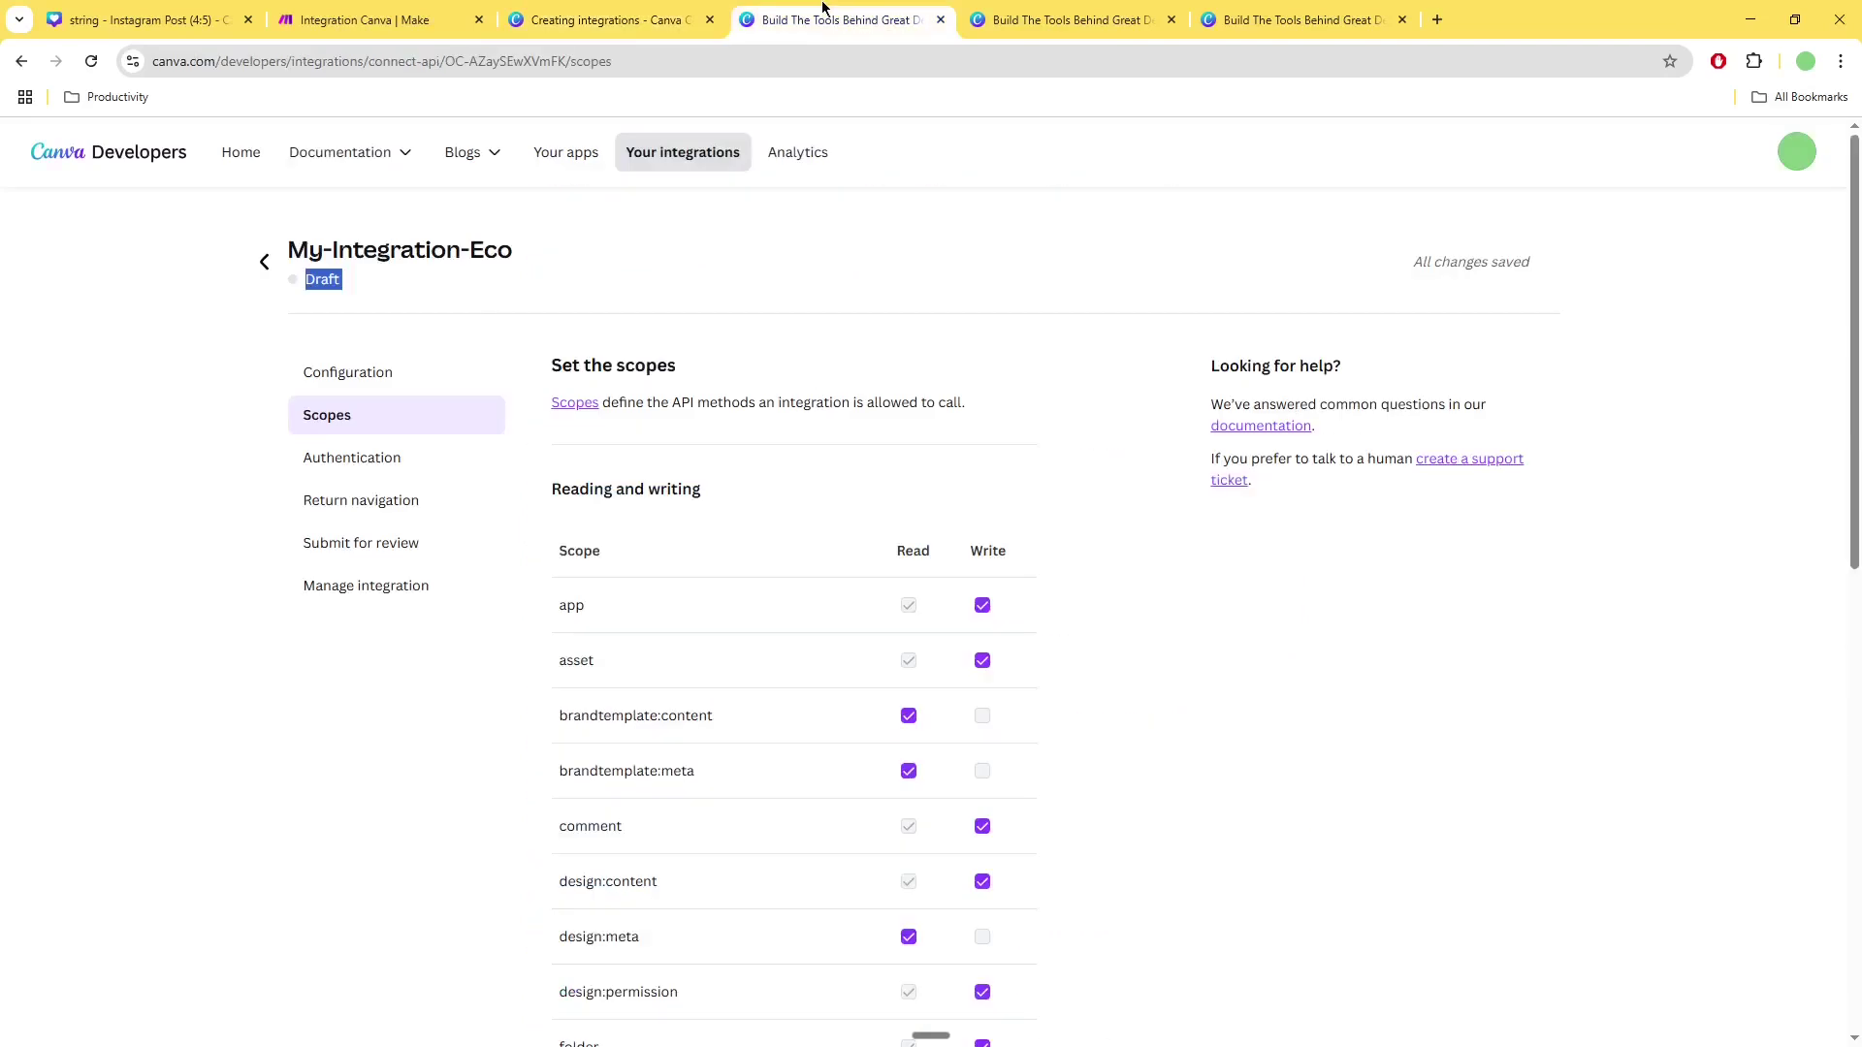
{"action": "left_click", "coordinate": [262, 262]}
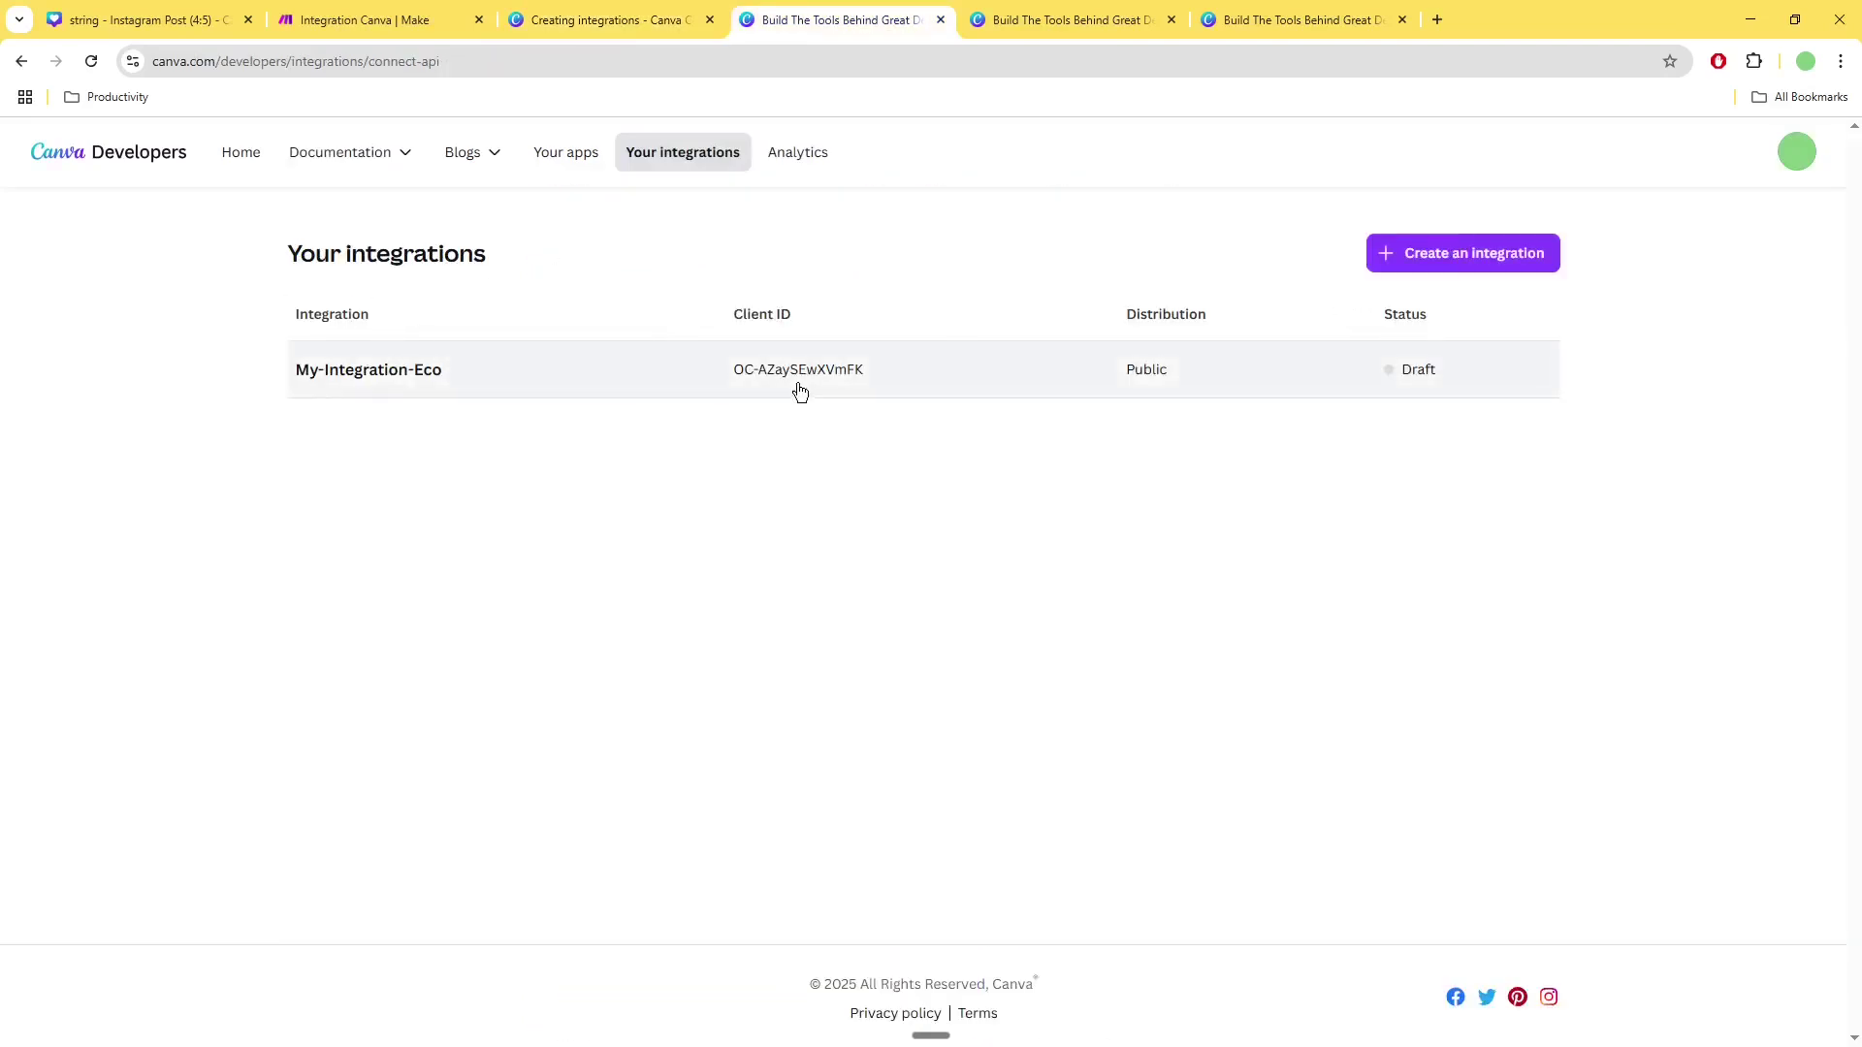
{"action": "left_click", "coordinate": [799, 392]}
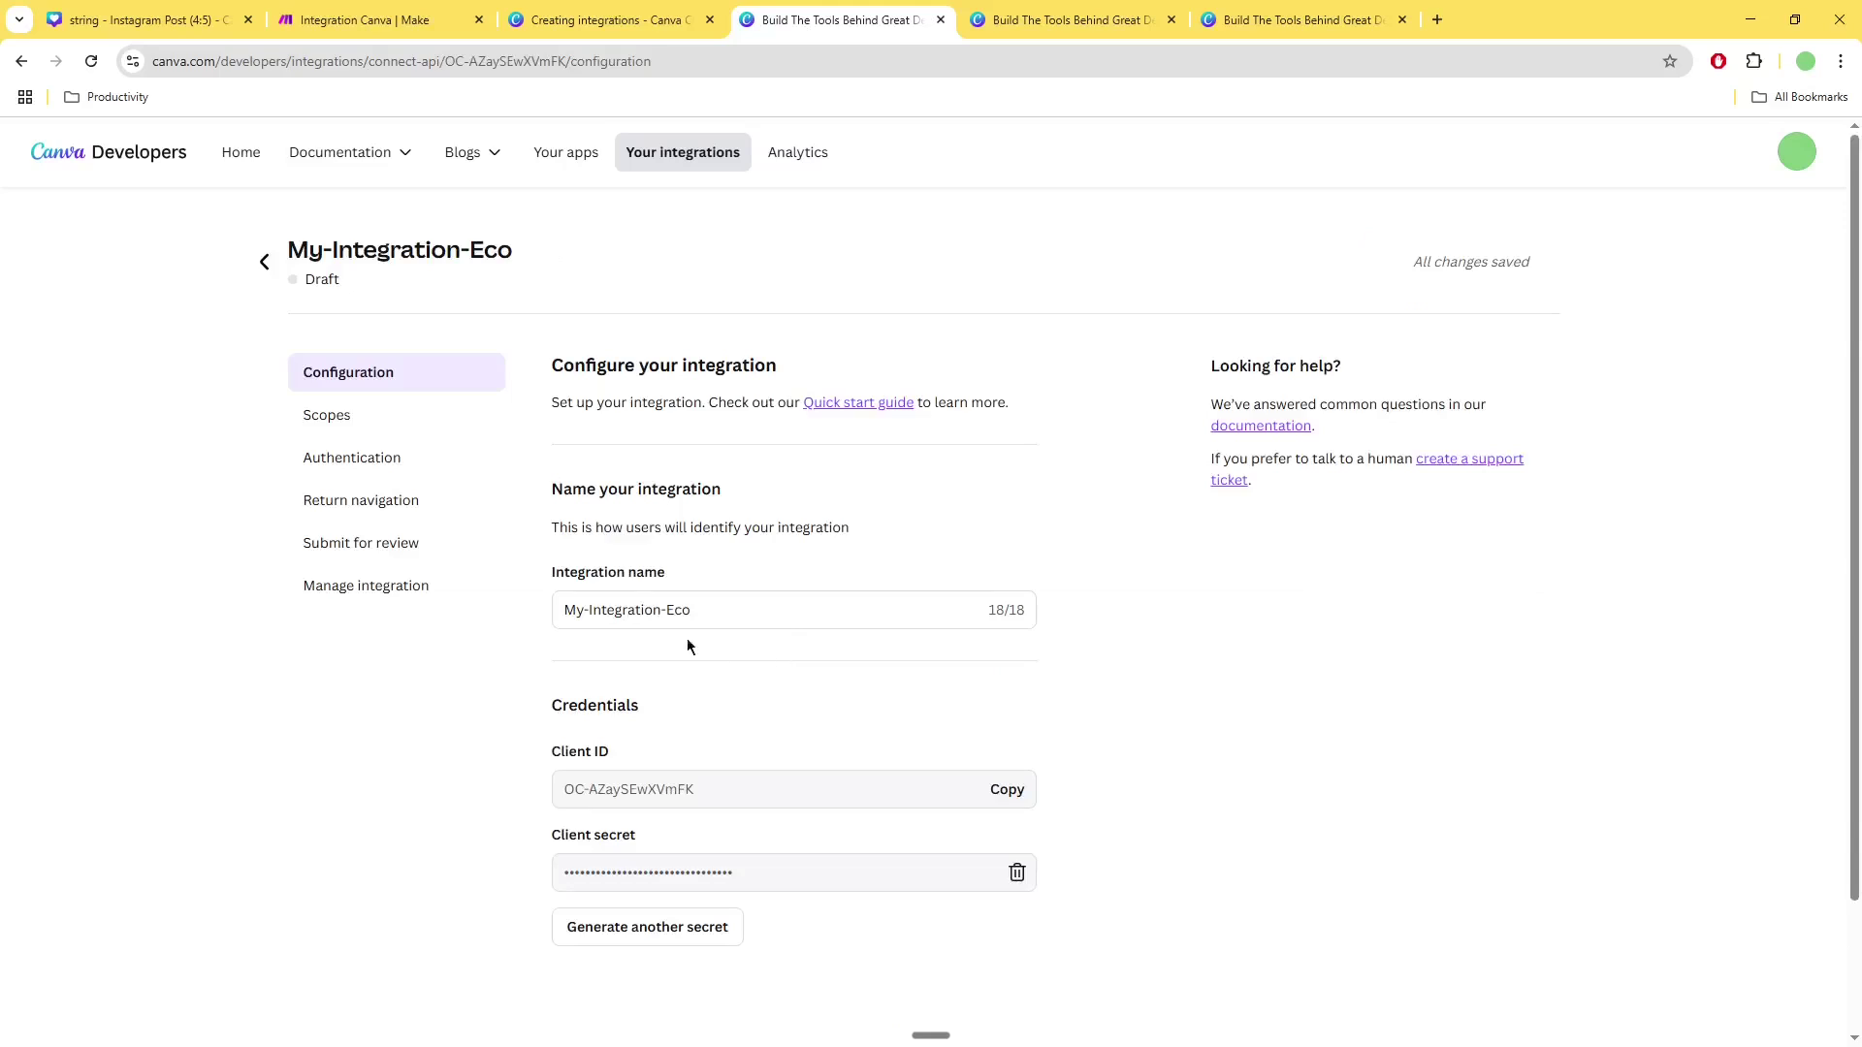
{"action": "scroll", "coordinate": [660, 681], "scroll_direction": "down", "scroll_amount": 1}
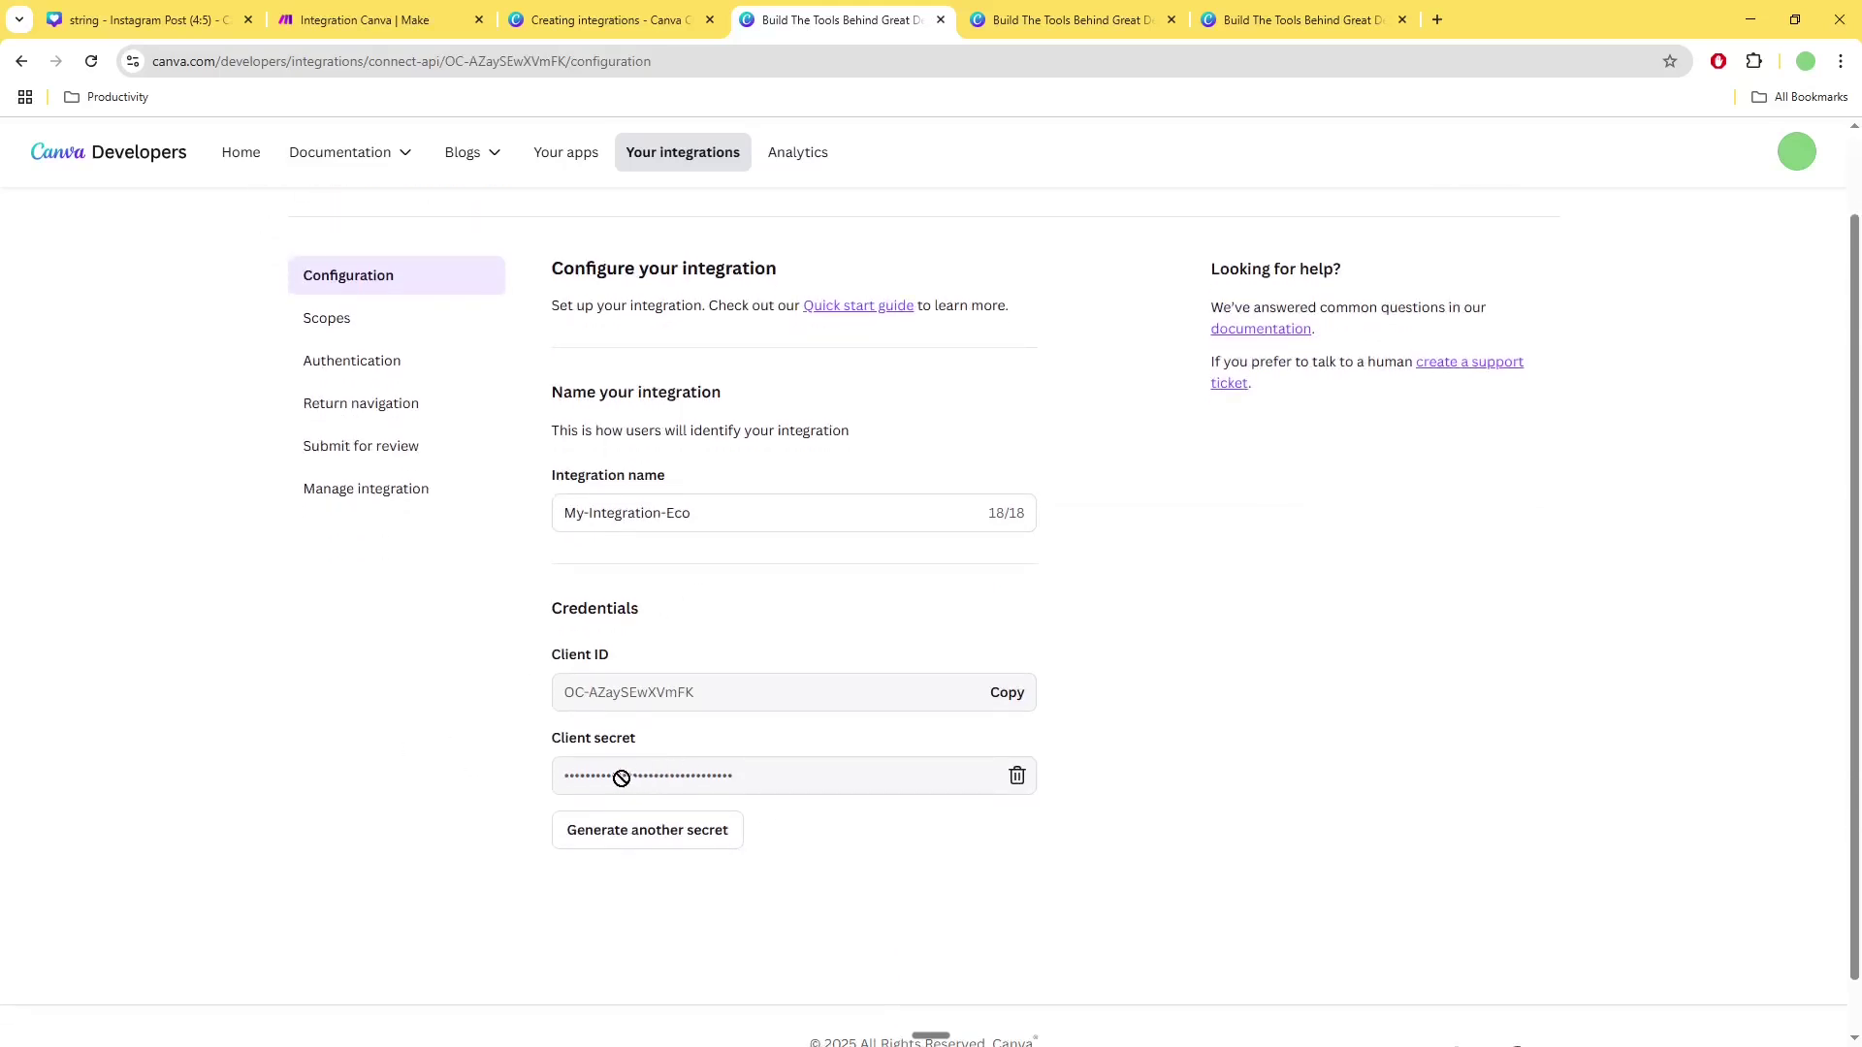
{"action": "left_click", "coordinate": [358, 20]}
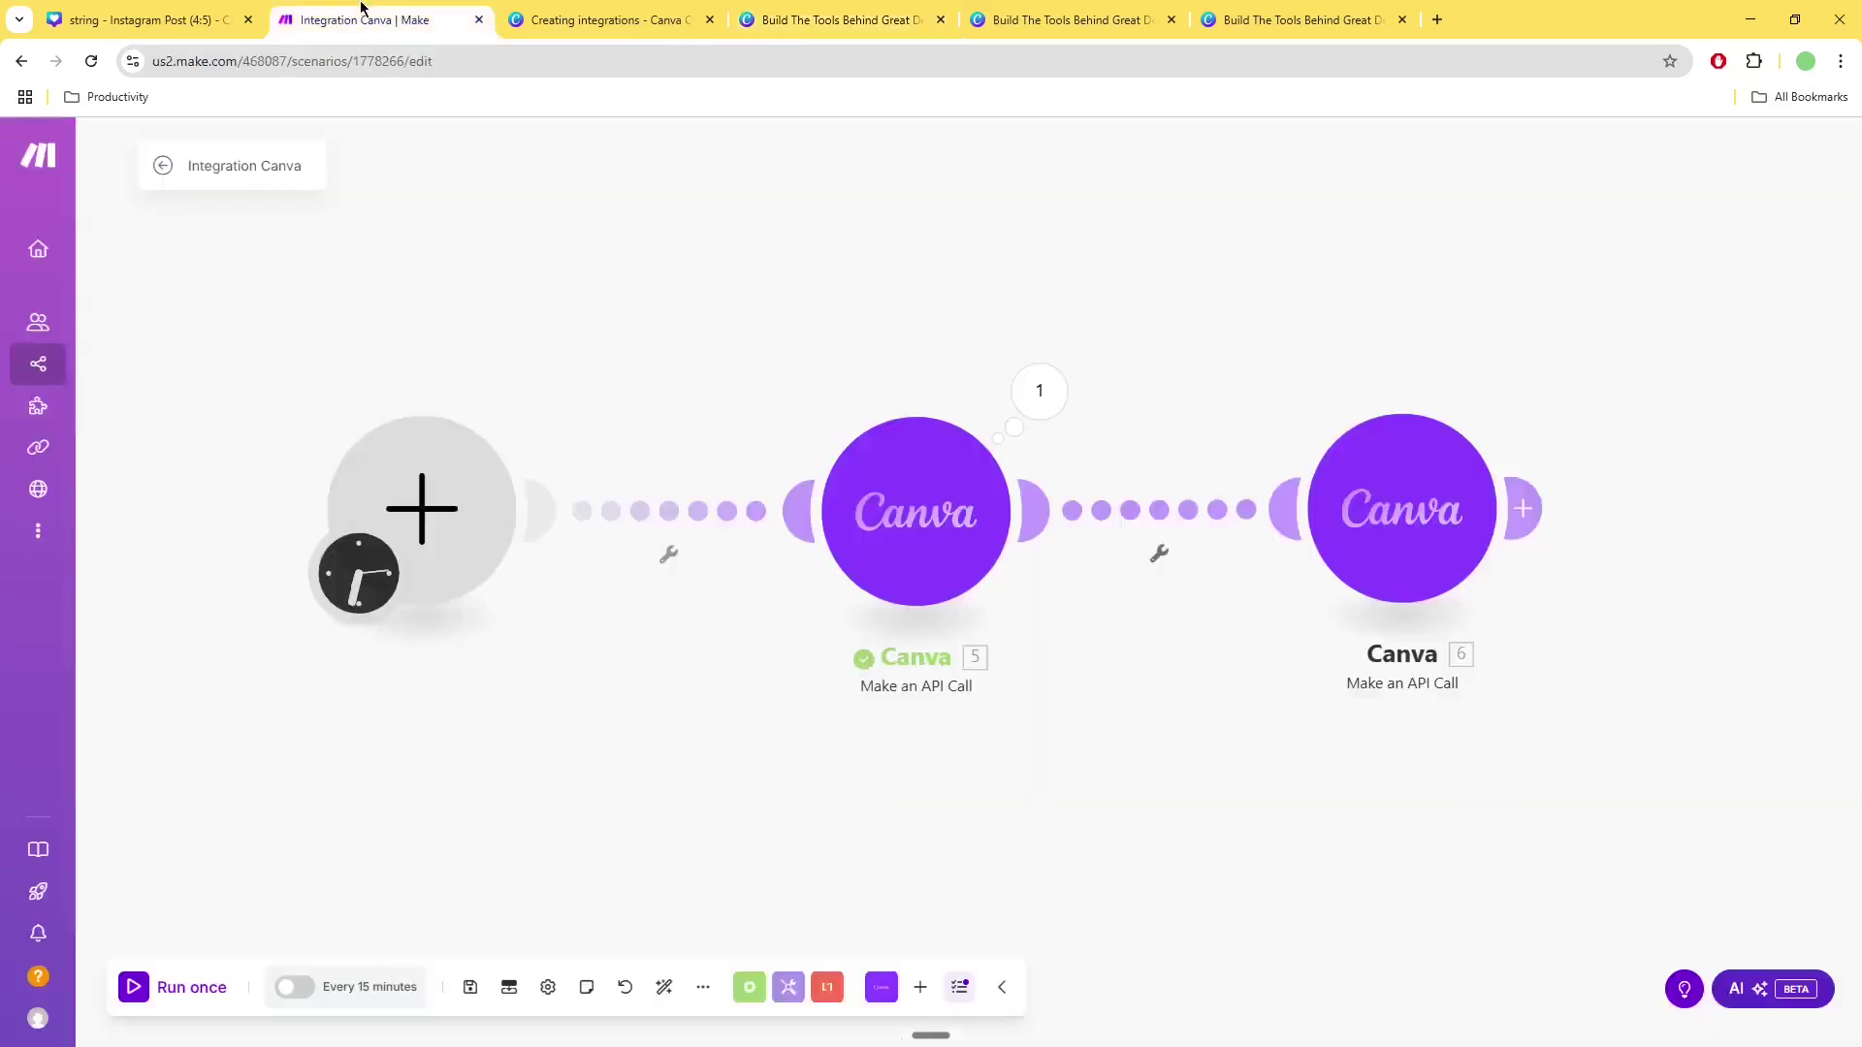
{"action": "left_click", "coordinate": [922, 514]}
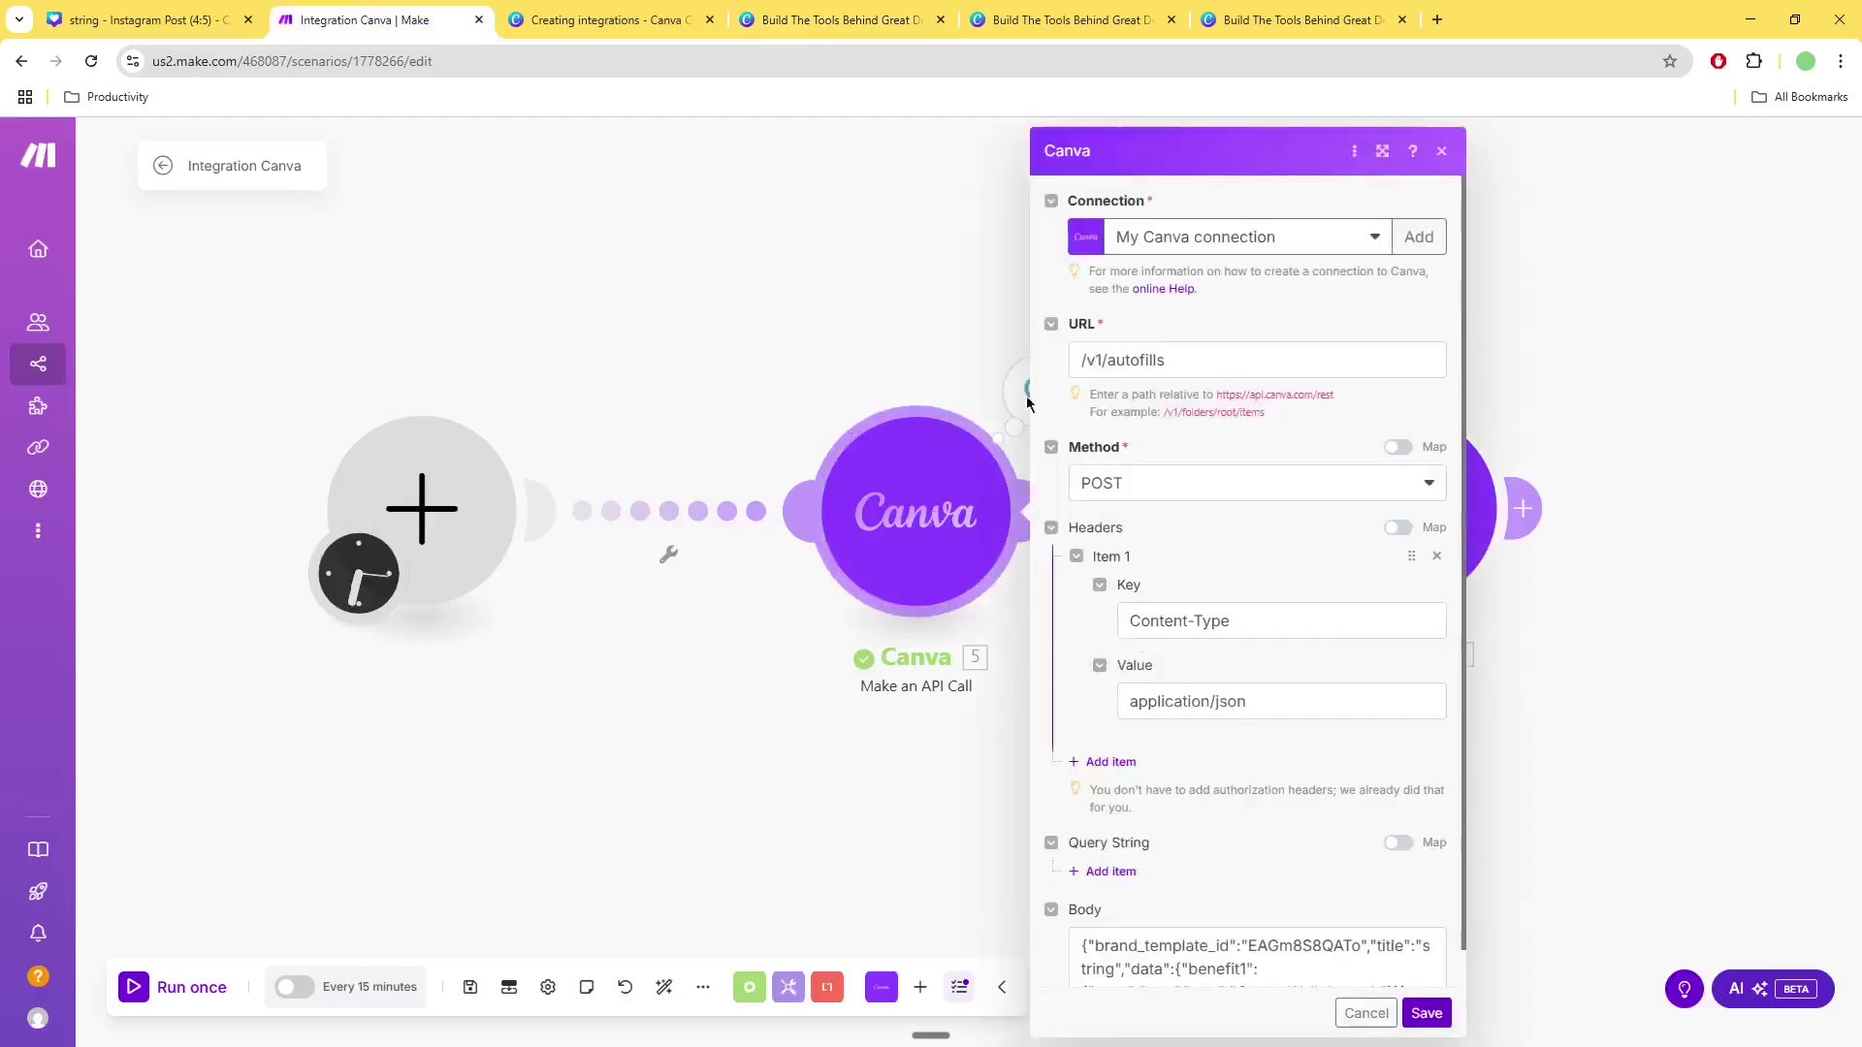
{"action": "left_click", "coordinate": [822, 232]}
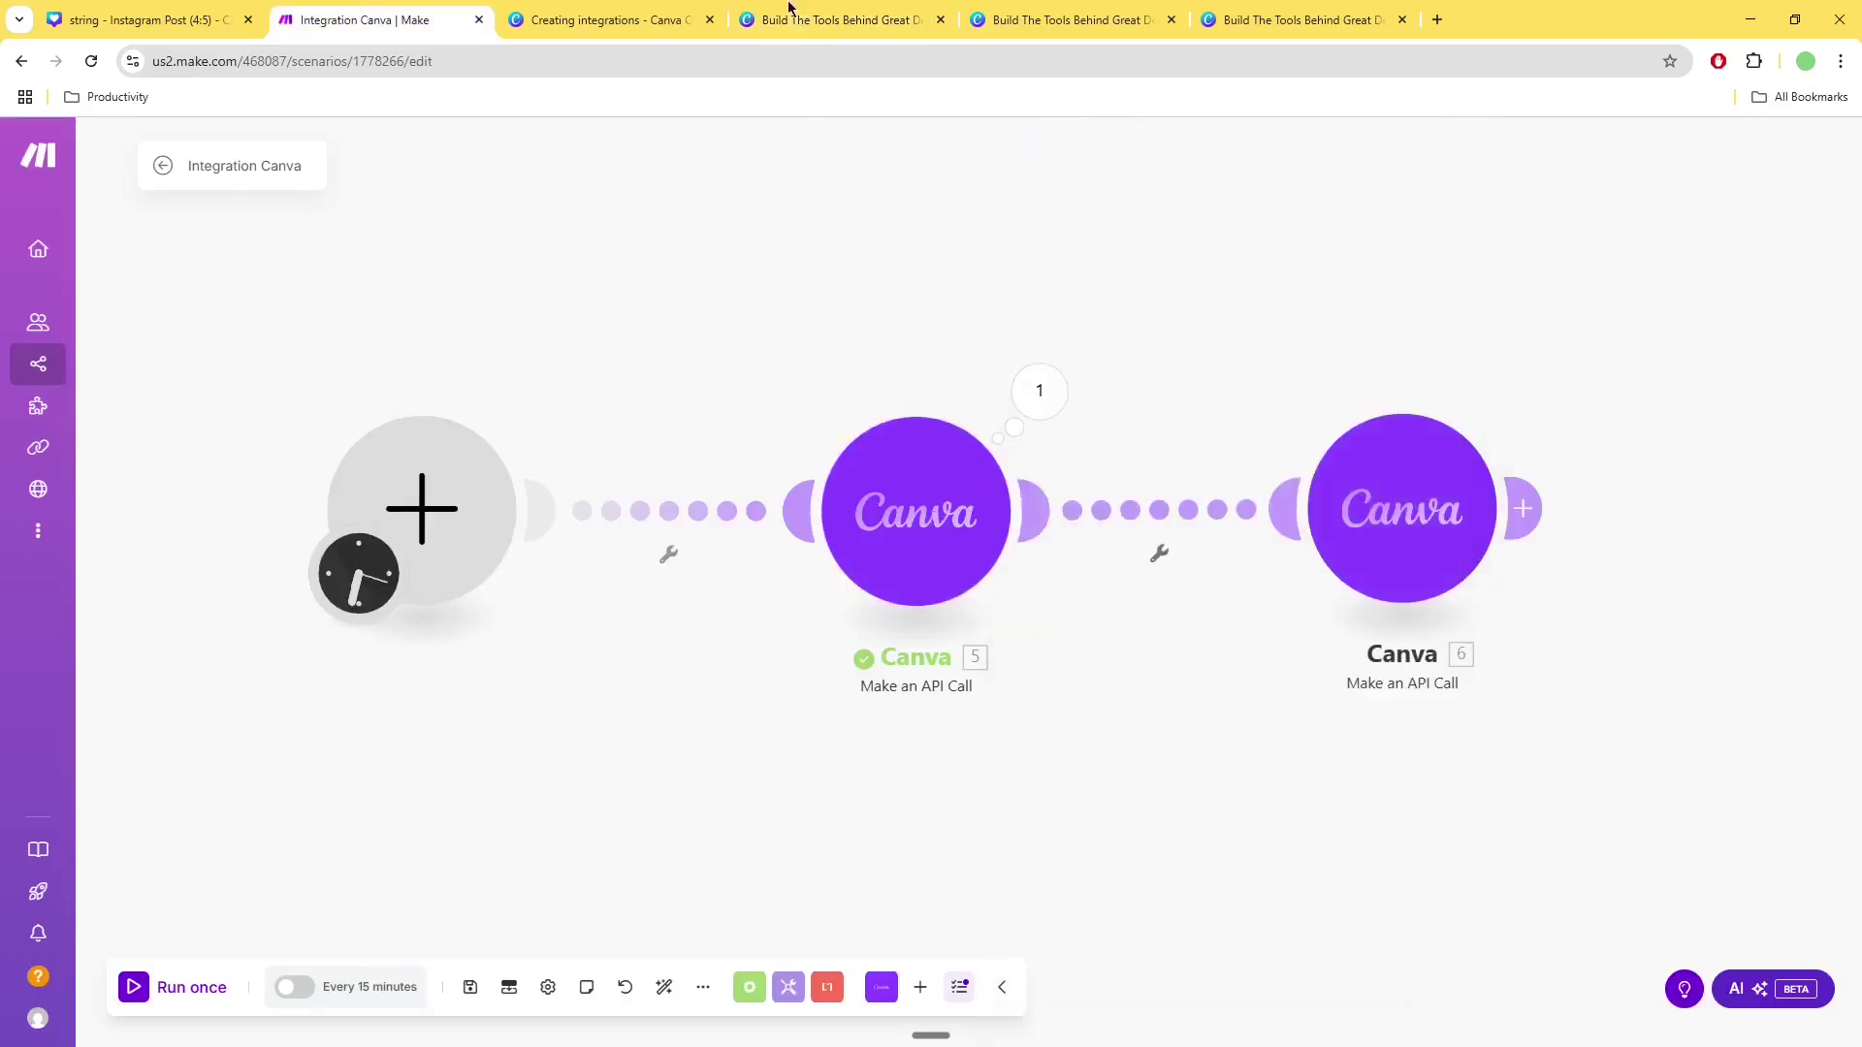
{"action": "left_click", "coordinate": [834, 19]}
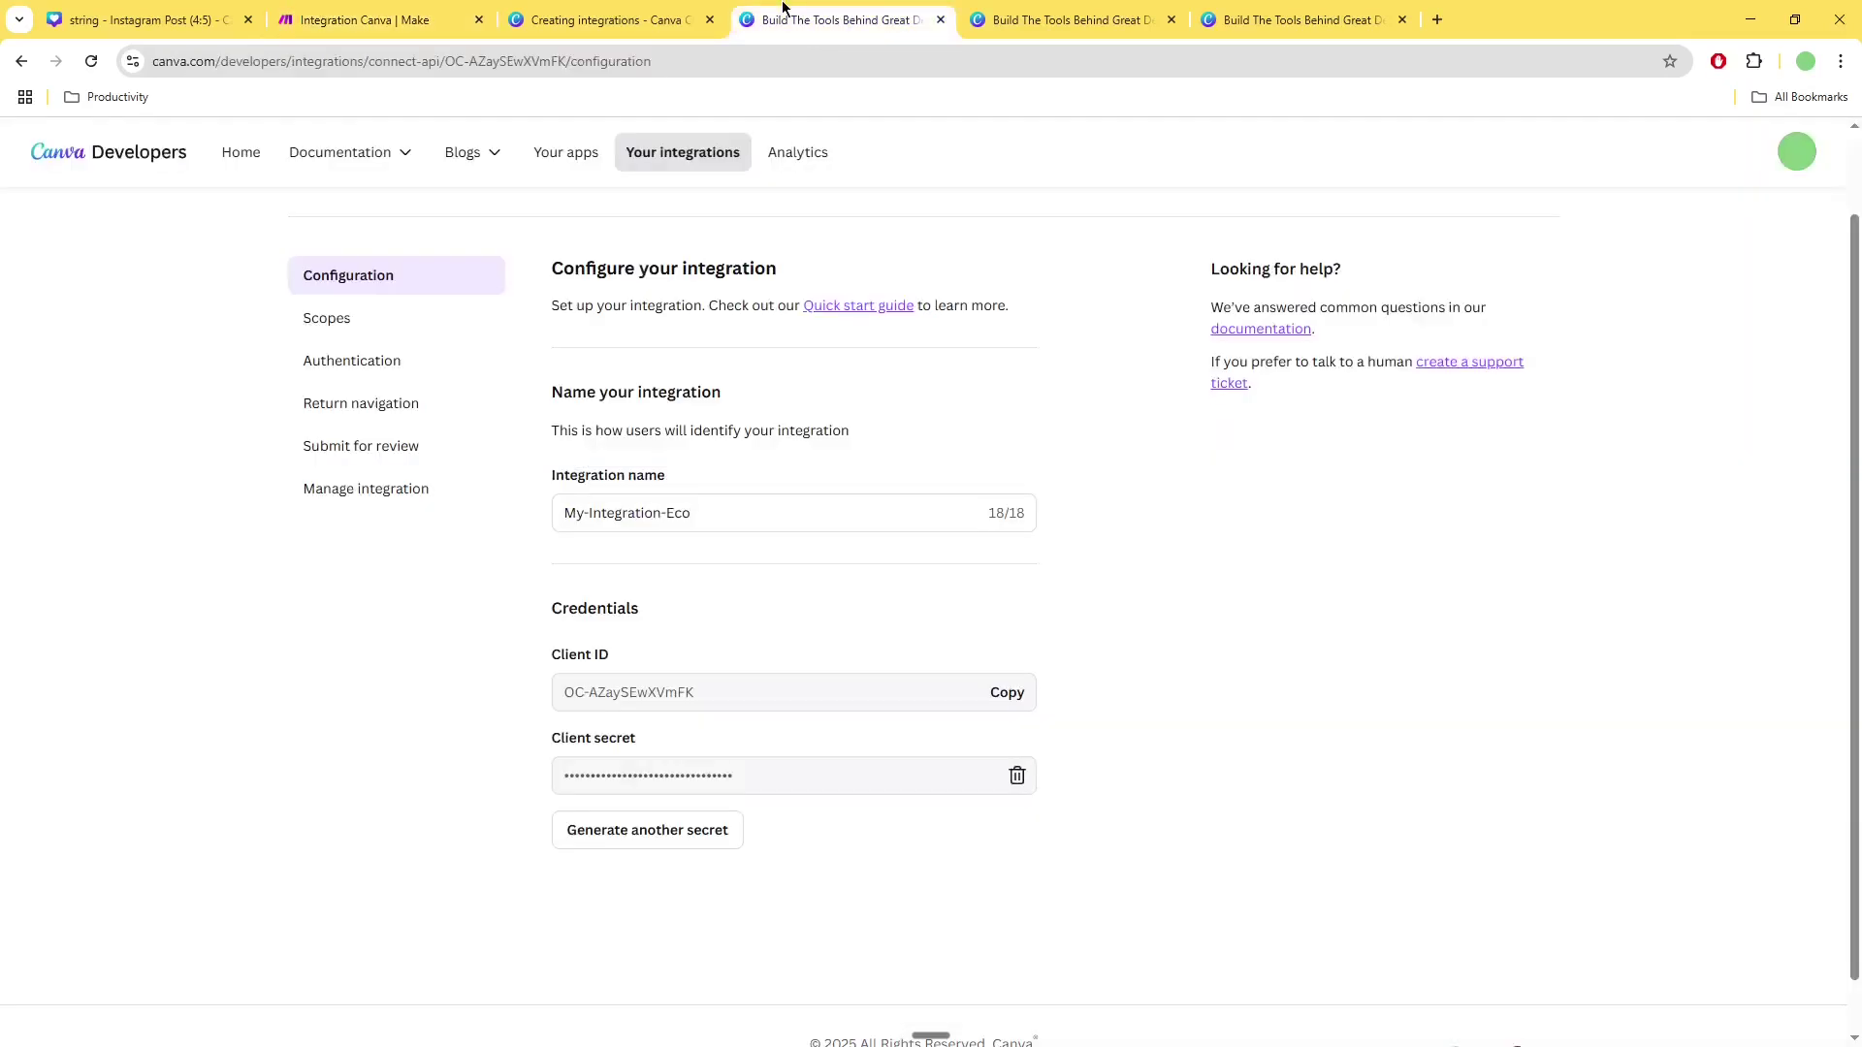
- Open My-Integration-Eco's Scopes and scroll to the Data autofill APIs section
{"action": "left_click", "coordinate": [419, 329]}
{"action": "scroll", "coordinate": [736, 526], "scroll_direction": "down", "scroll_amount": 2}
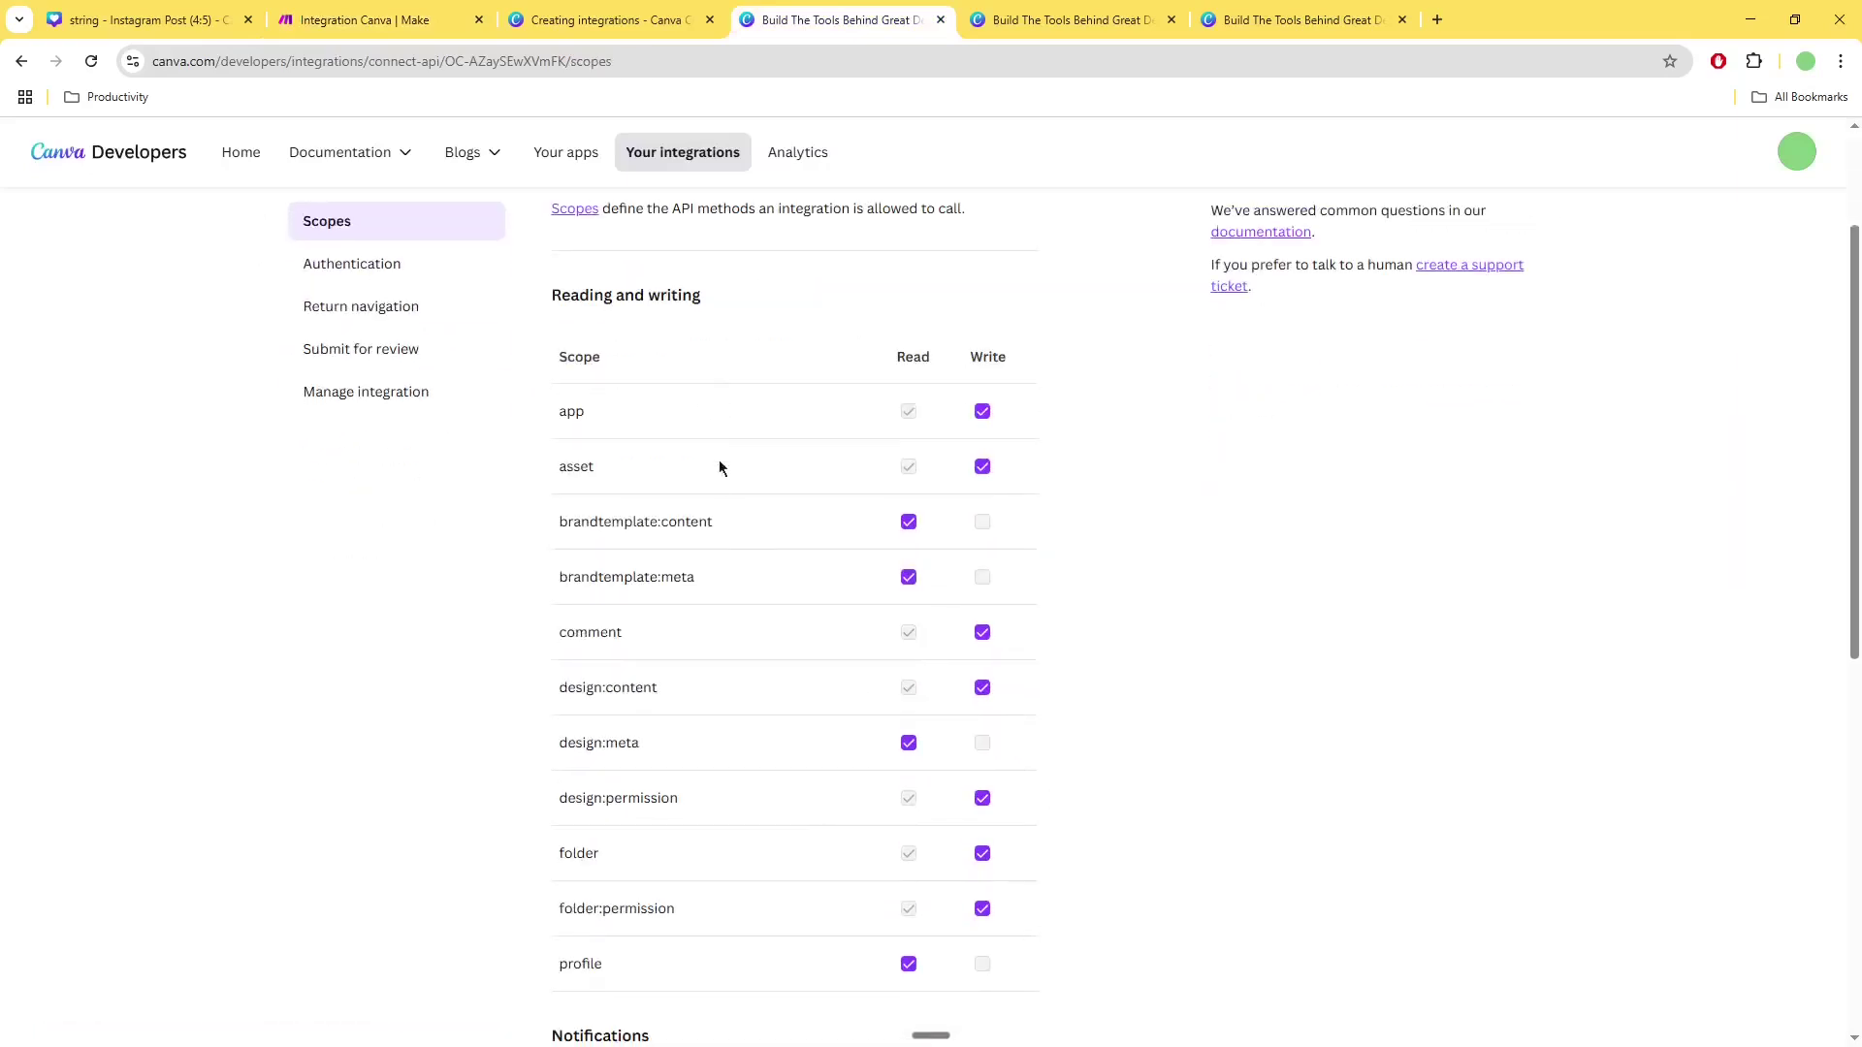
{"action": "scroll", "coordinate": [1169, 632], "scroll_direction": "down", "scroll_amount": 3}
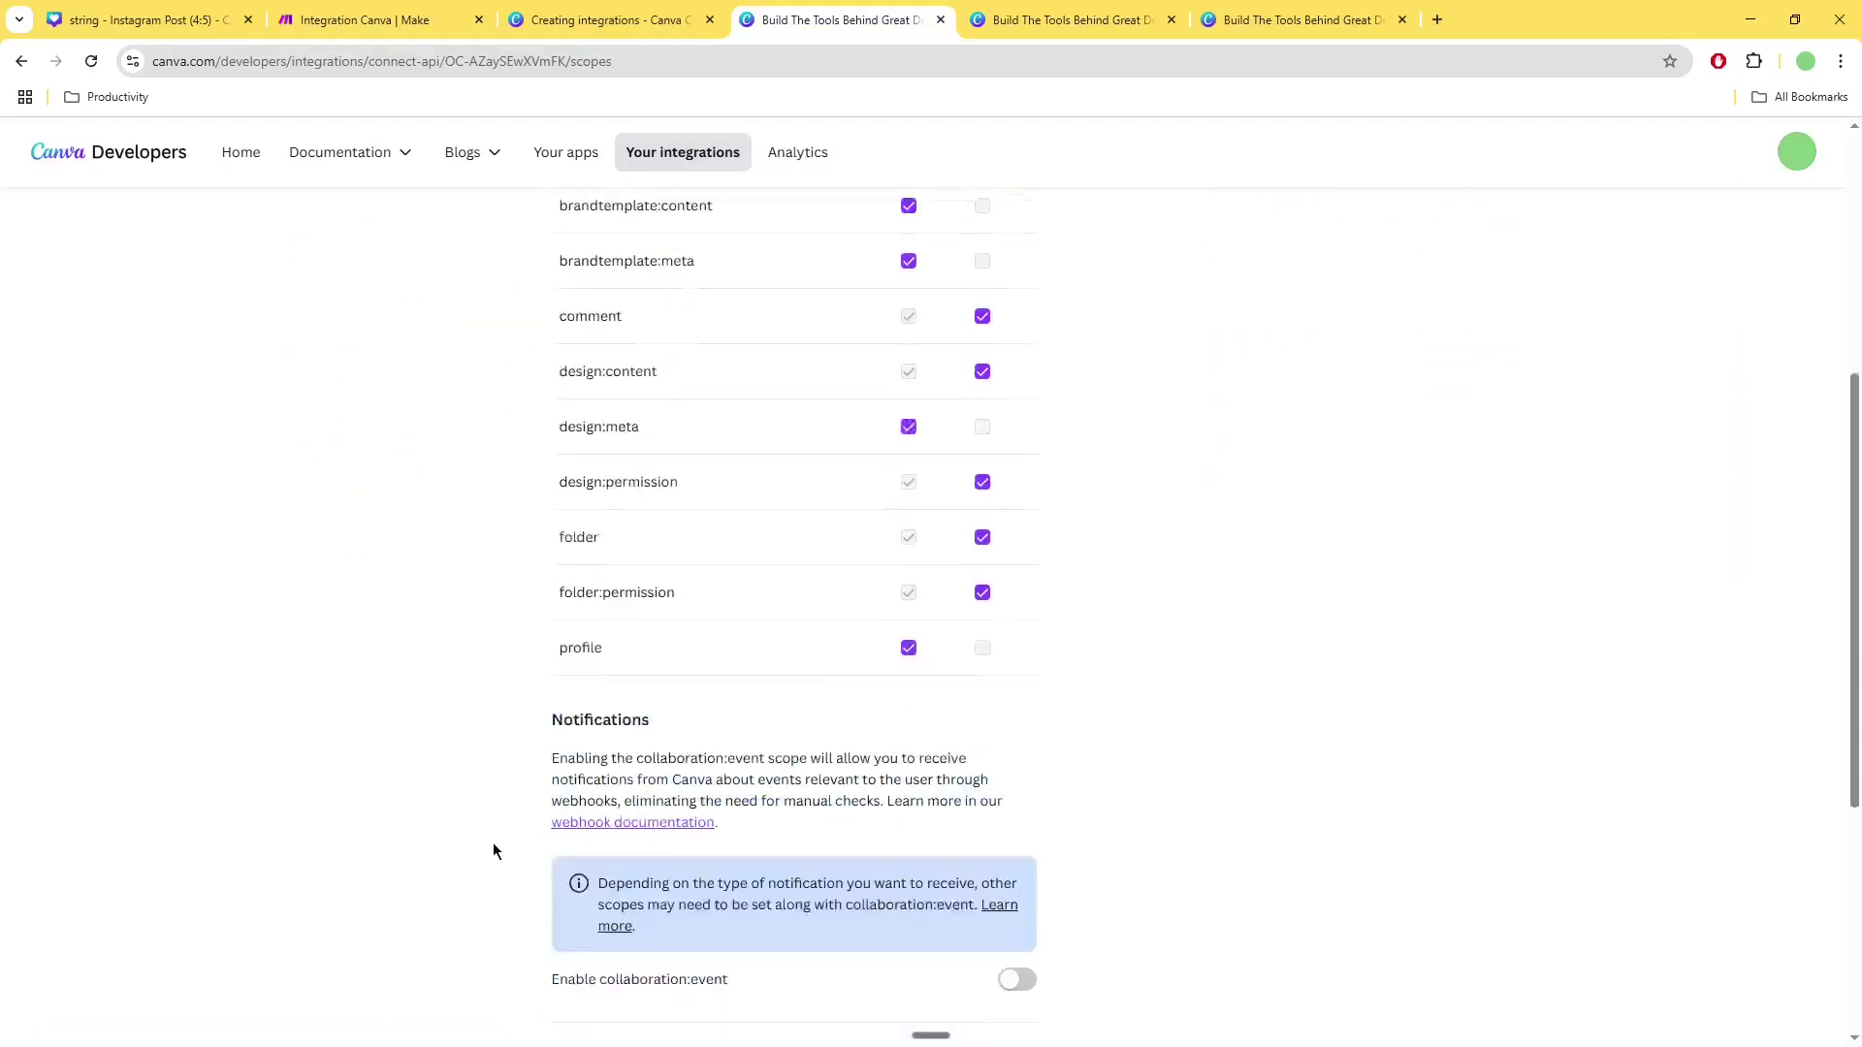
{"action": "scroll", "coordinate": [492, 843], "scroll_direction": "down", "scroll_amount": 5}
{"action": "scroll", "coordinate": [492, 844], "scroll_direction": "up", "scroll_amount": 4}
{"action": "scroll", "coordinate": [492, 844], "scroll_direction": "down", "scroll_amount": 4}
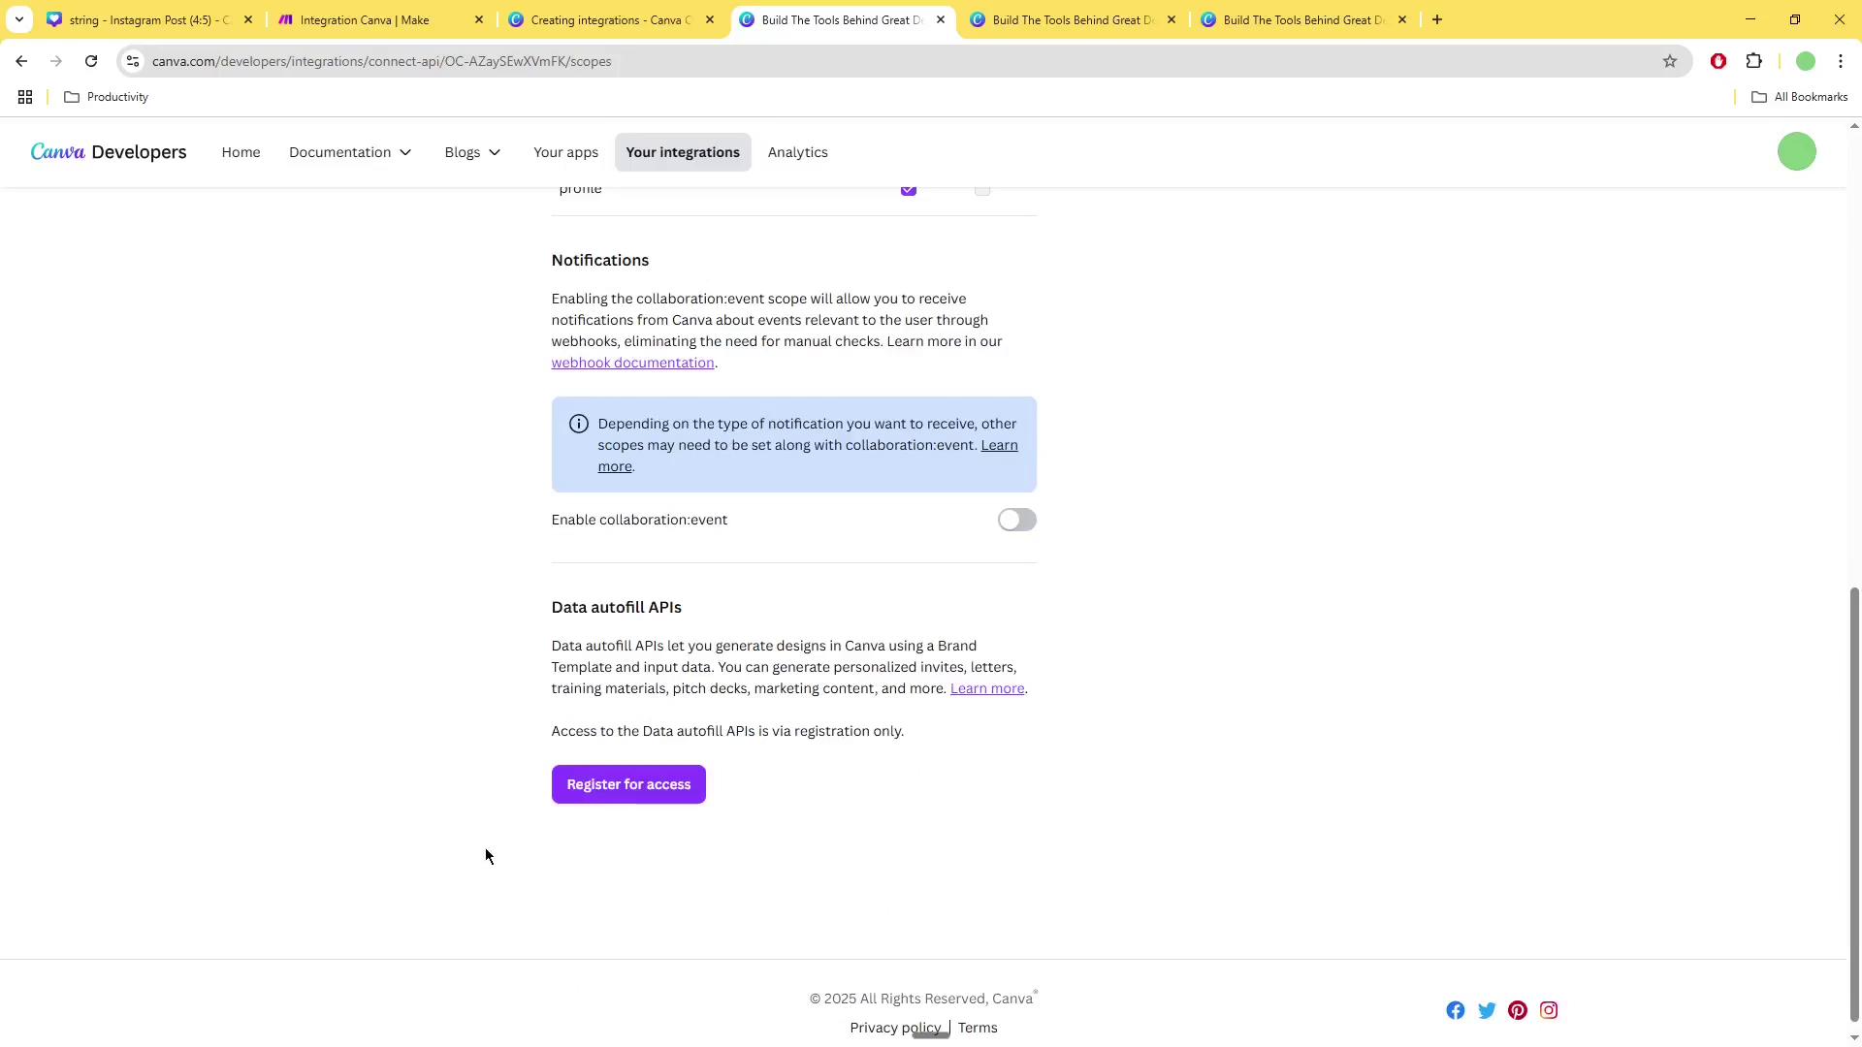
{"action": "scroll", "coordinate": [485, 854], "scroll_direction": "up", "scroll_amount": 1}
- Read the Data autofill APIs note that access requires registration, then go to Authentication
{"action": "double_click", "coordinate": [647, 787]}
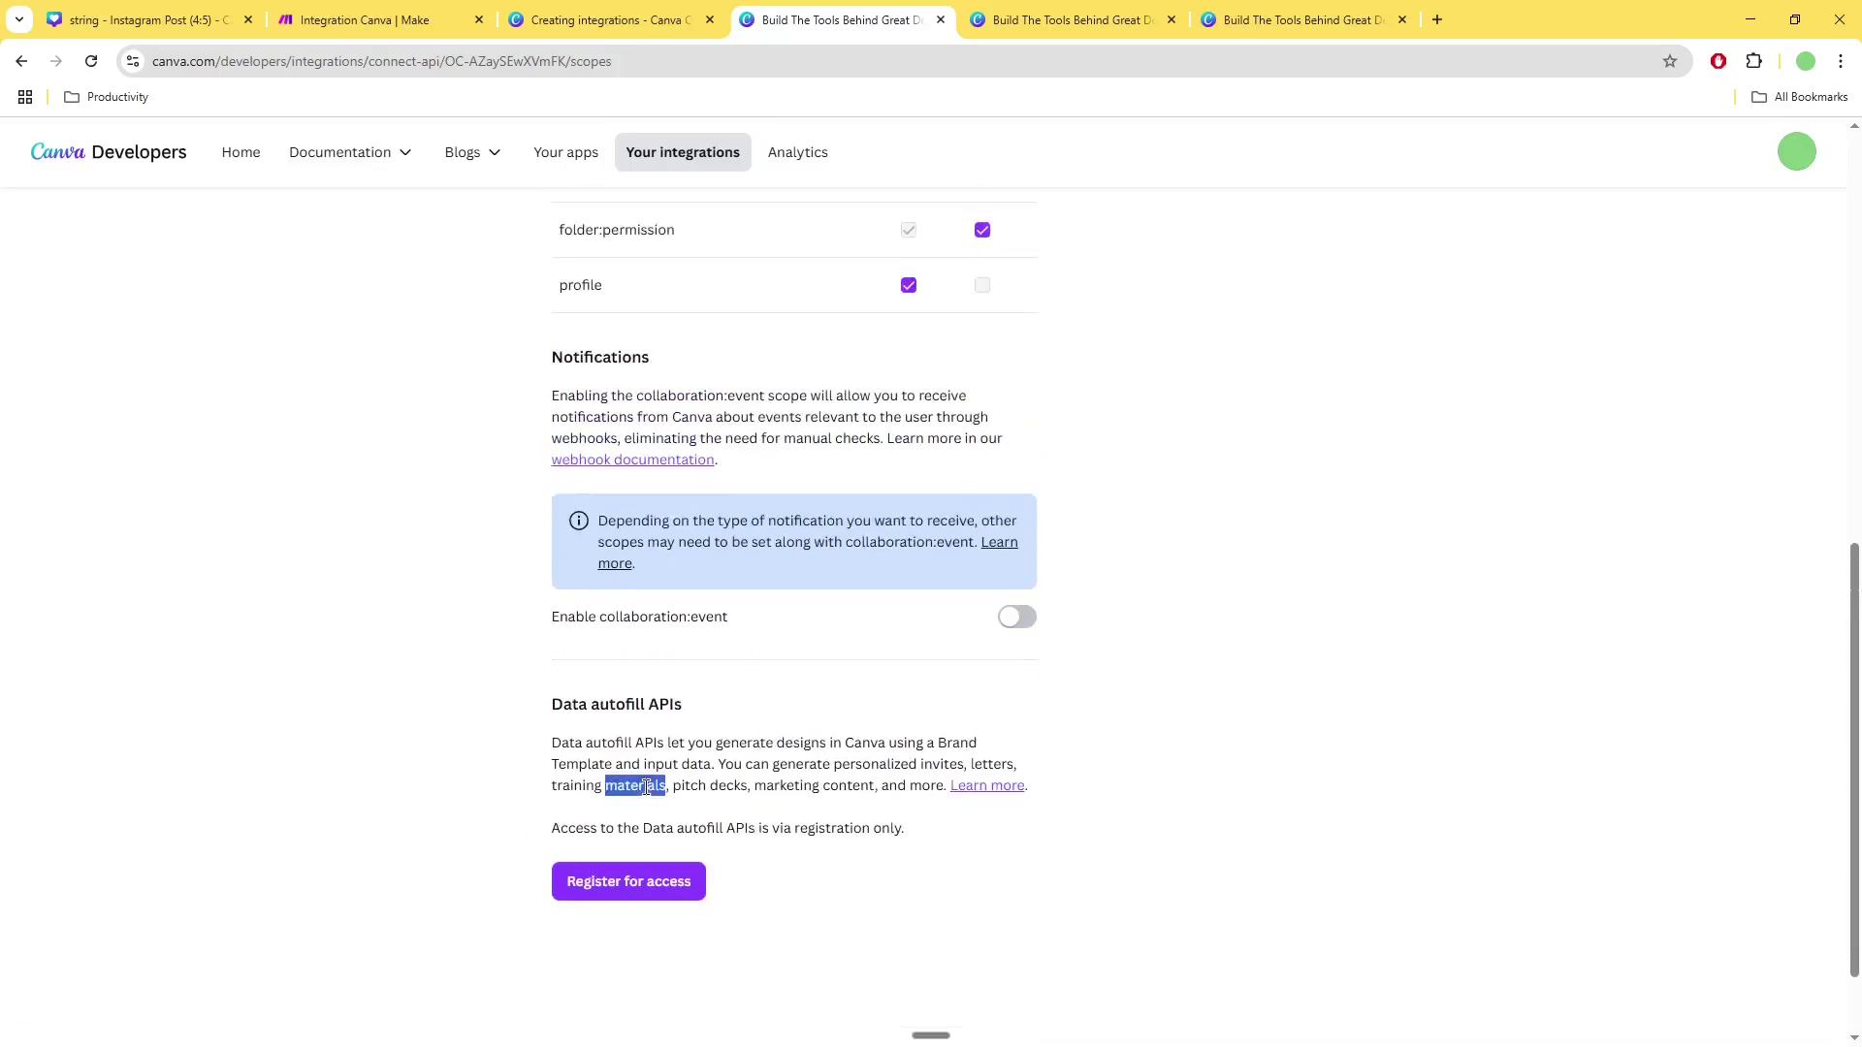
{"action": "left_click", "coordinate": [647, 787]}
{"action": "triple_click", "coordinate": [783, 786]}
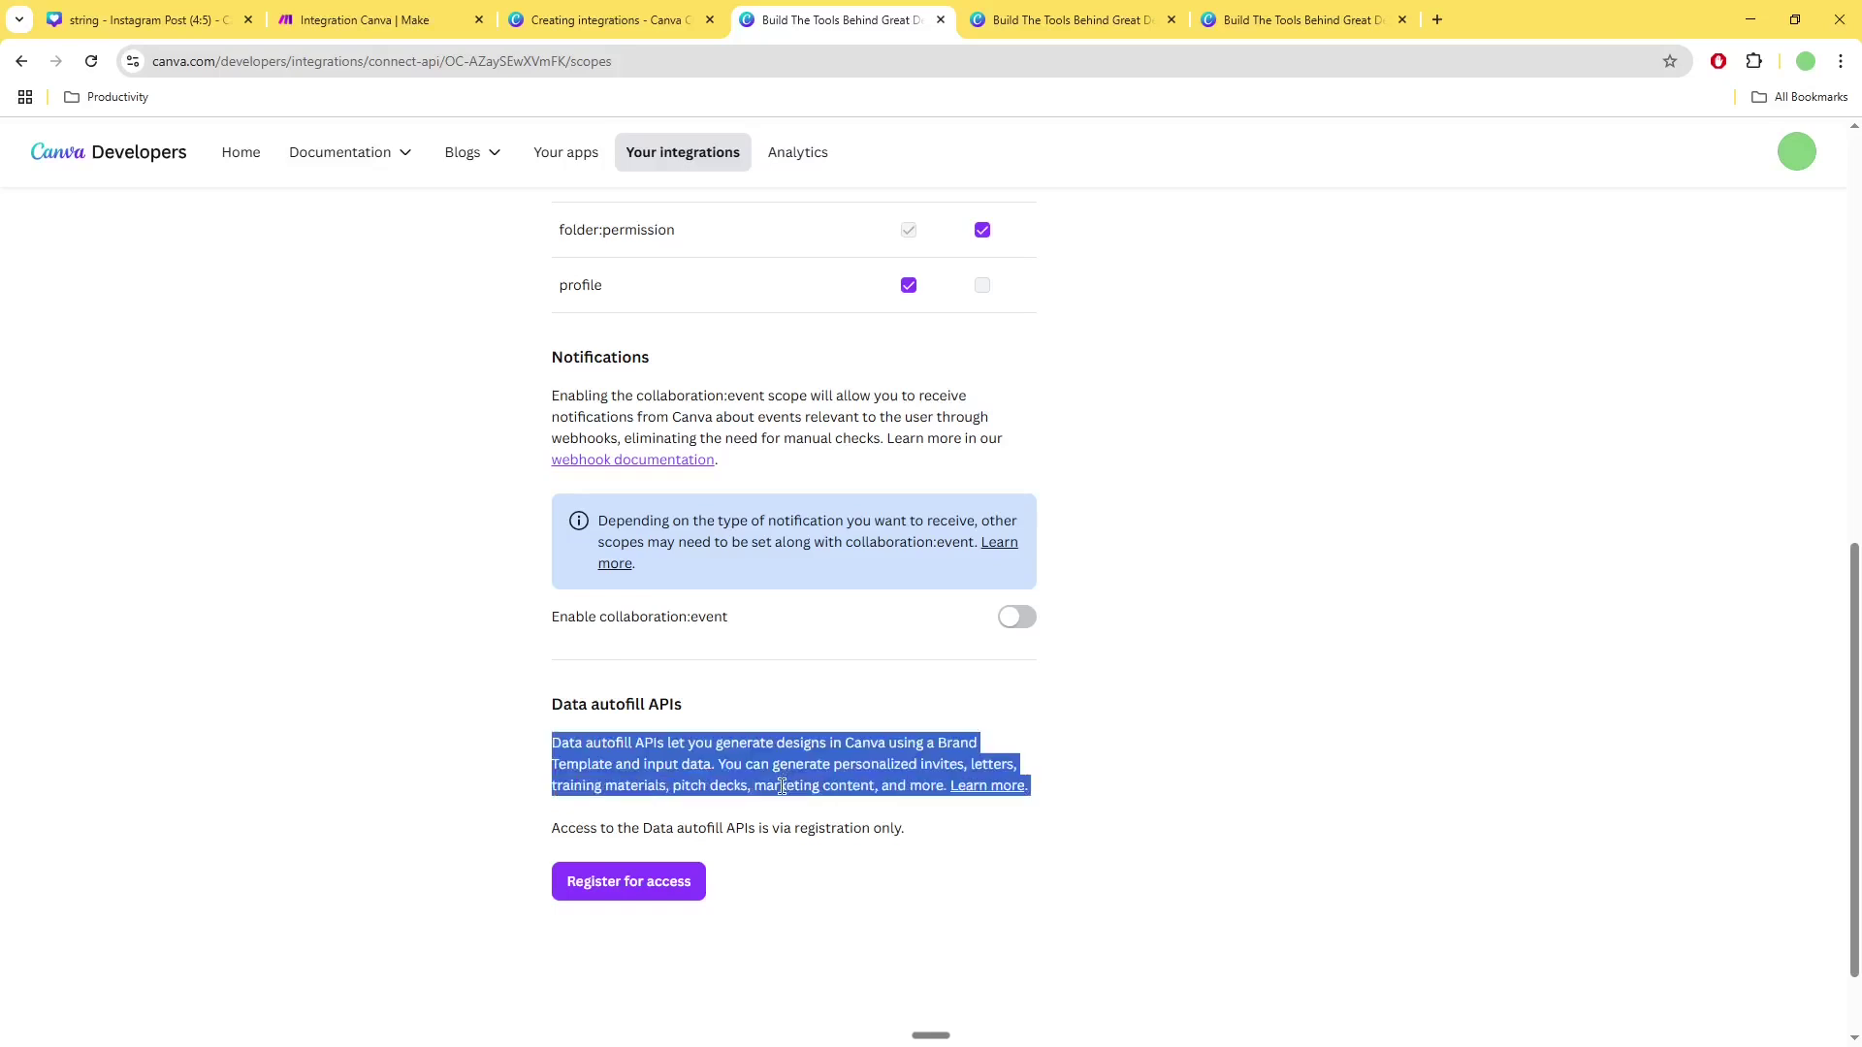
{"action": "triple_click", "coordinate": [783, 787]}
{"action": "triple_click", "coordinate": [787, 771]}
{"action": "double_click", "coordinate": [790, 771]}
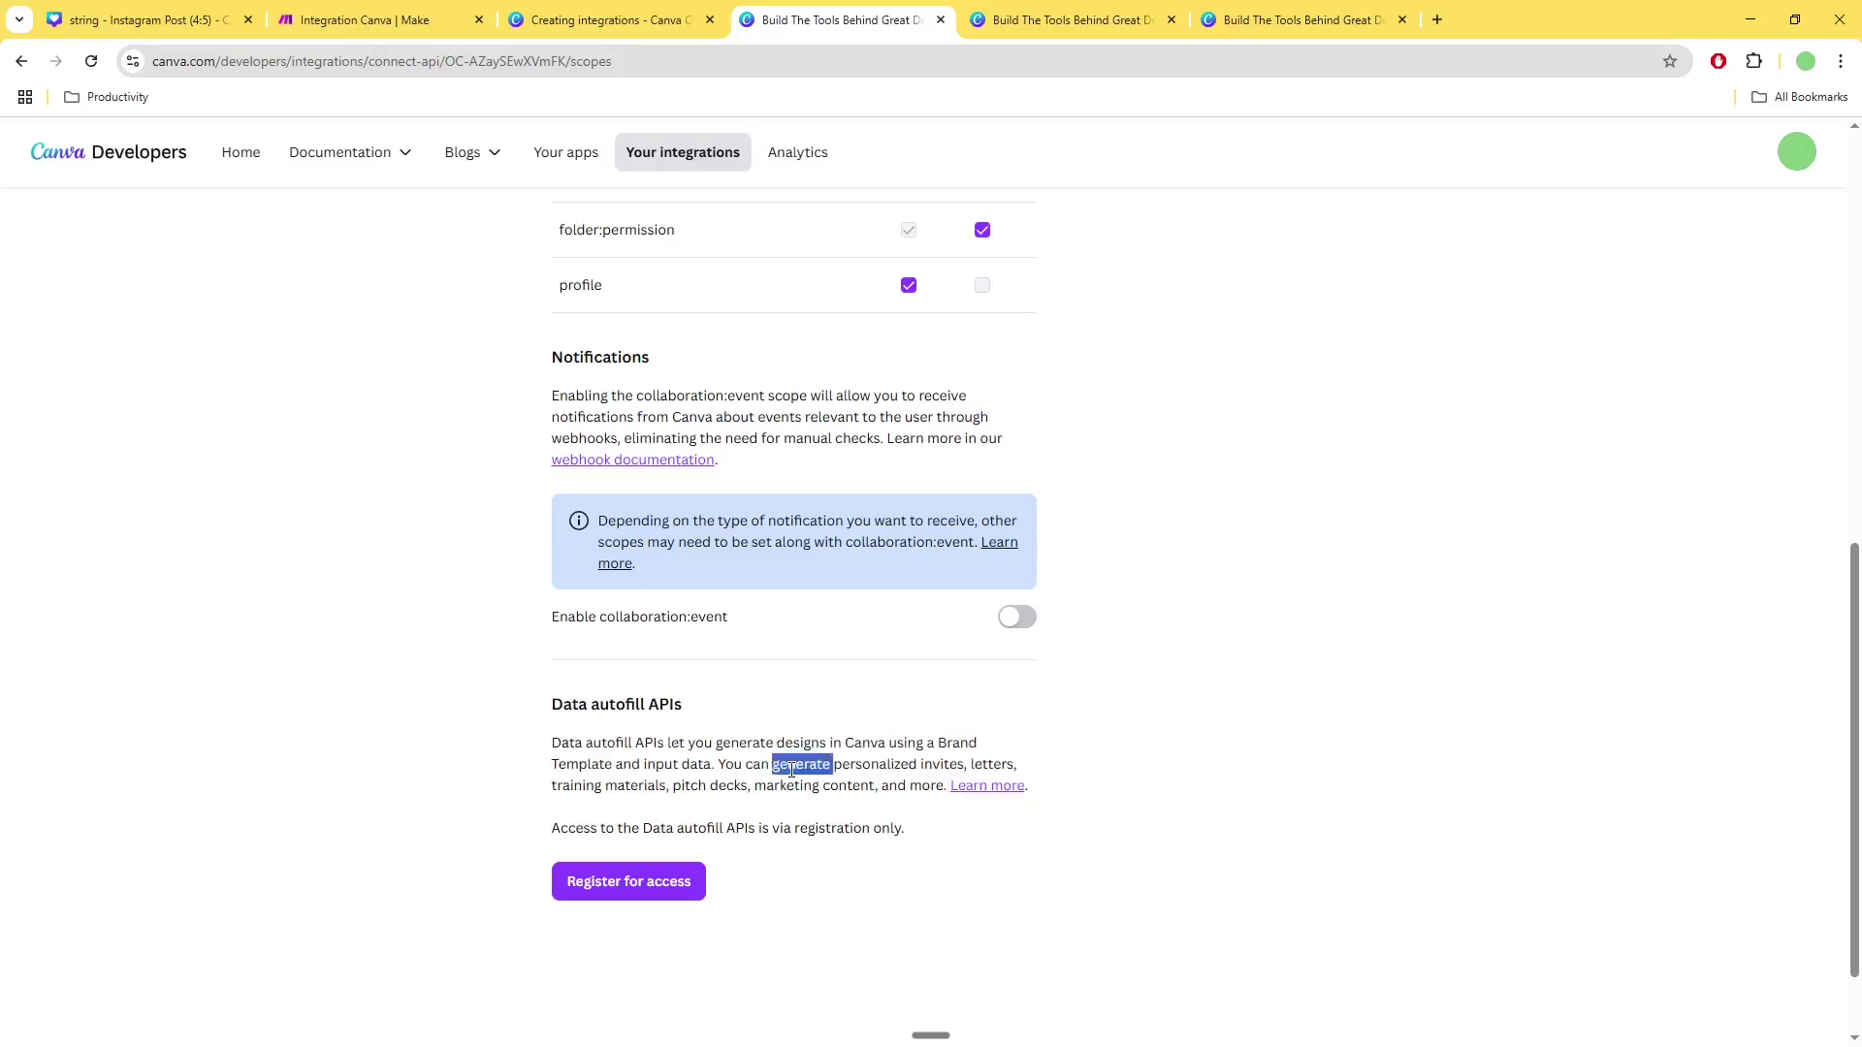
{"action": "triple_click", "coordinate": [790, 771]}
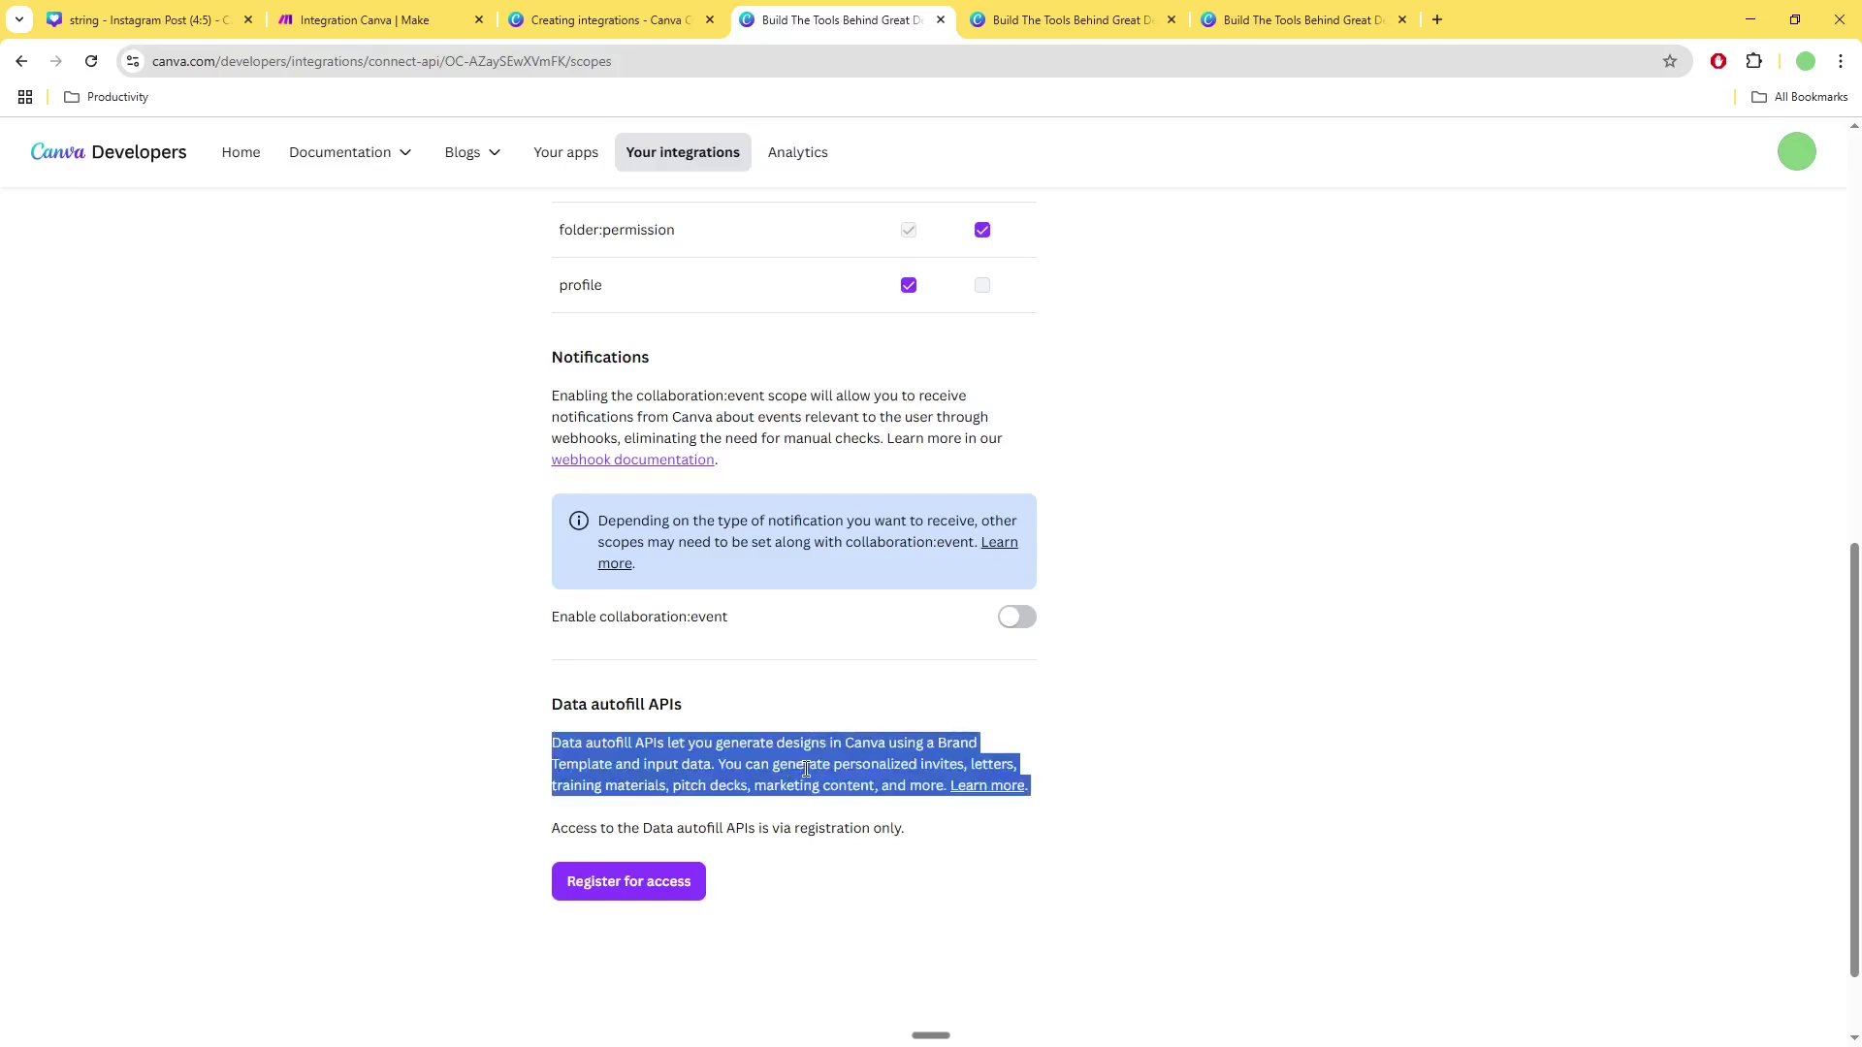
{"action": "left_click", "coordinate": [1230, 803]}
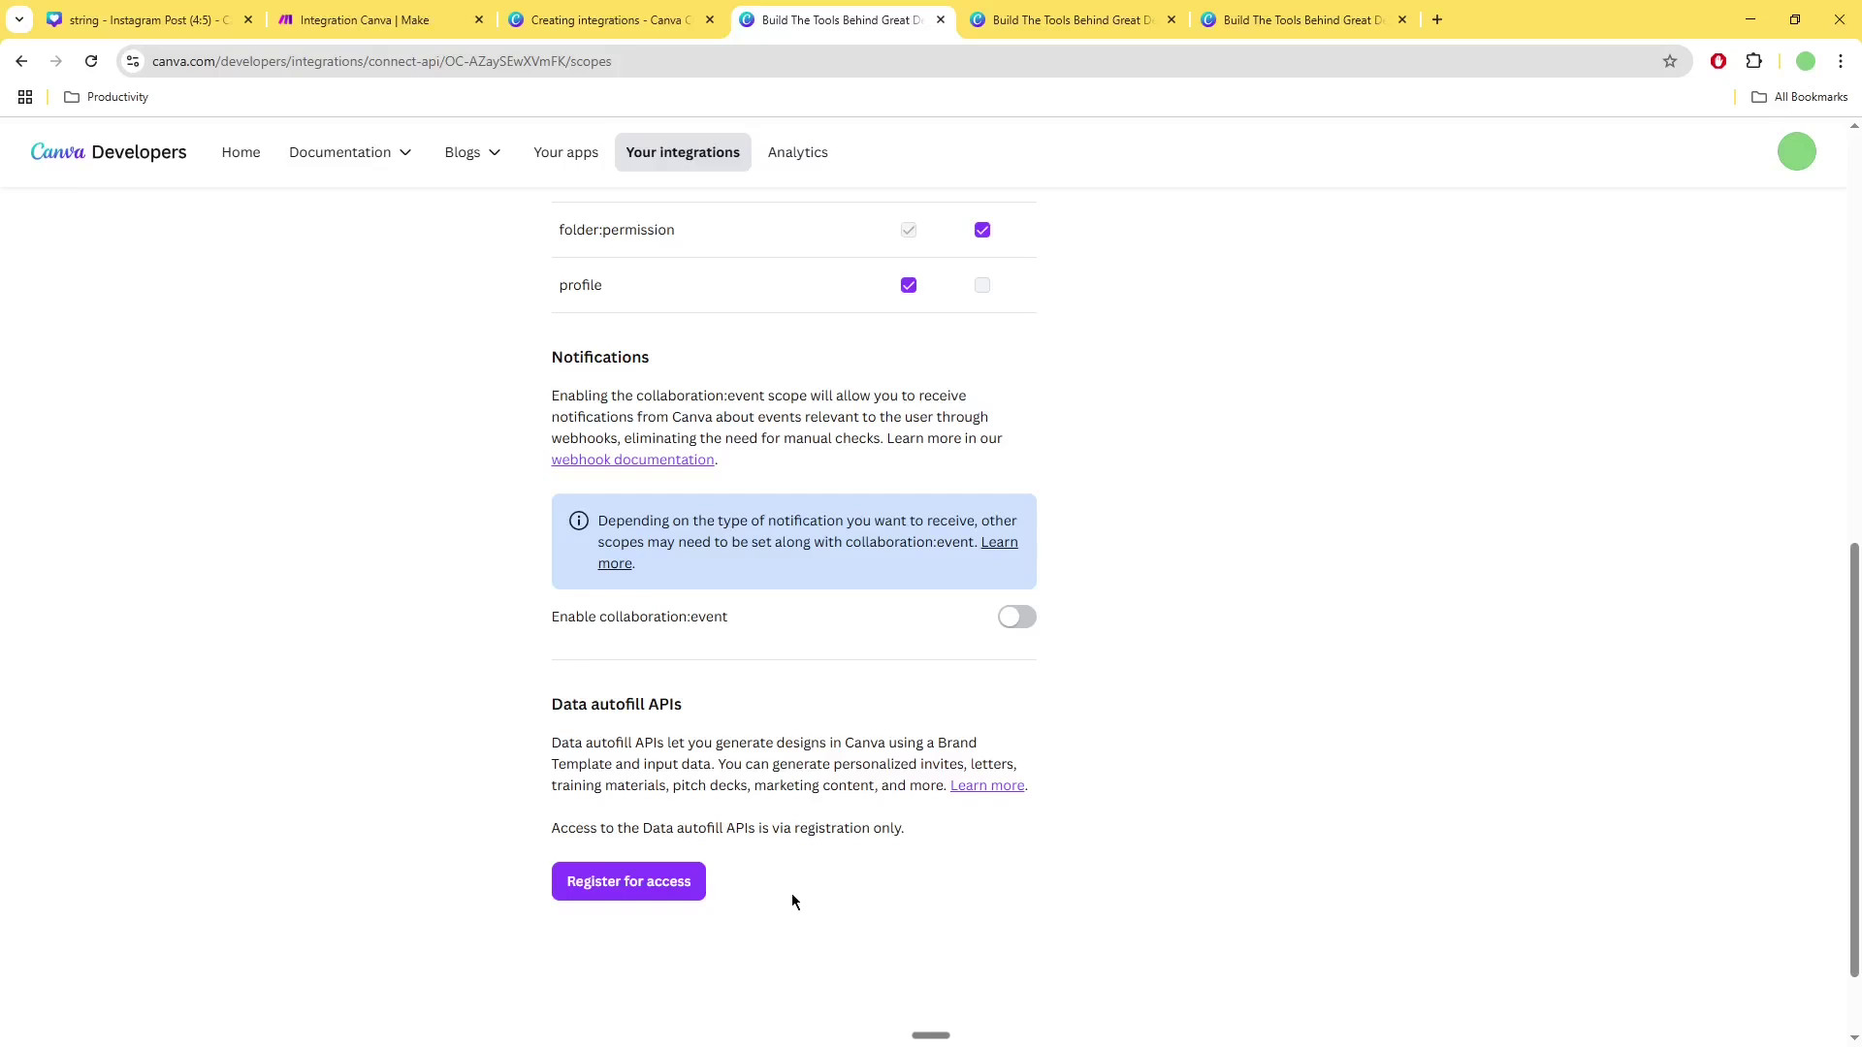
{"action": "left_click_drag", "start_coordinate": [795, 929], "coordinate": [549, 700]}
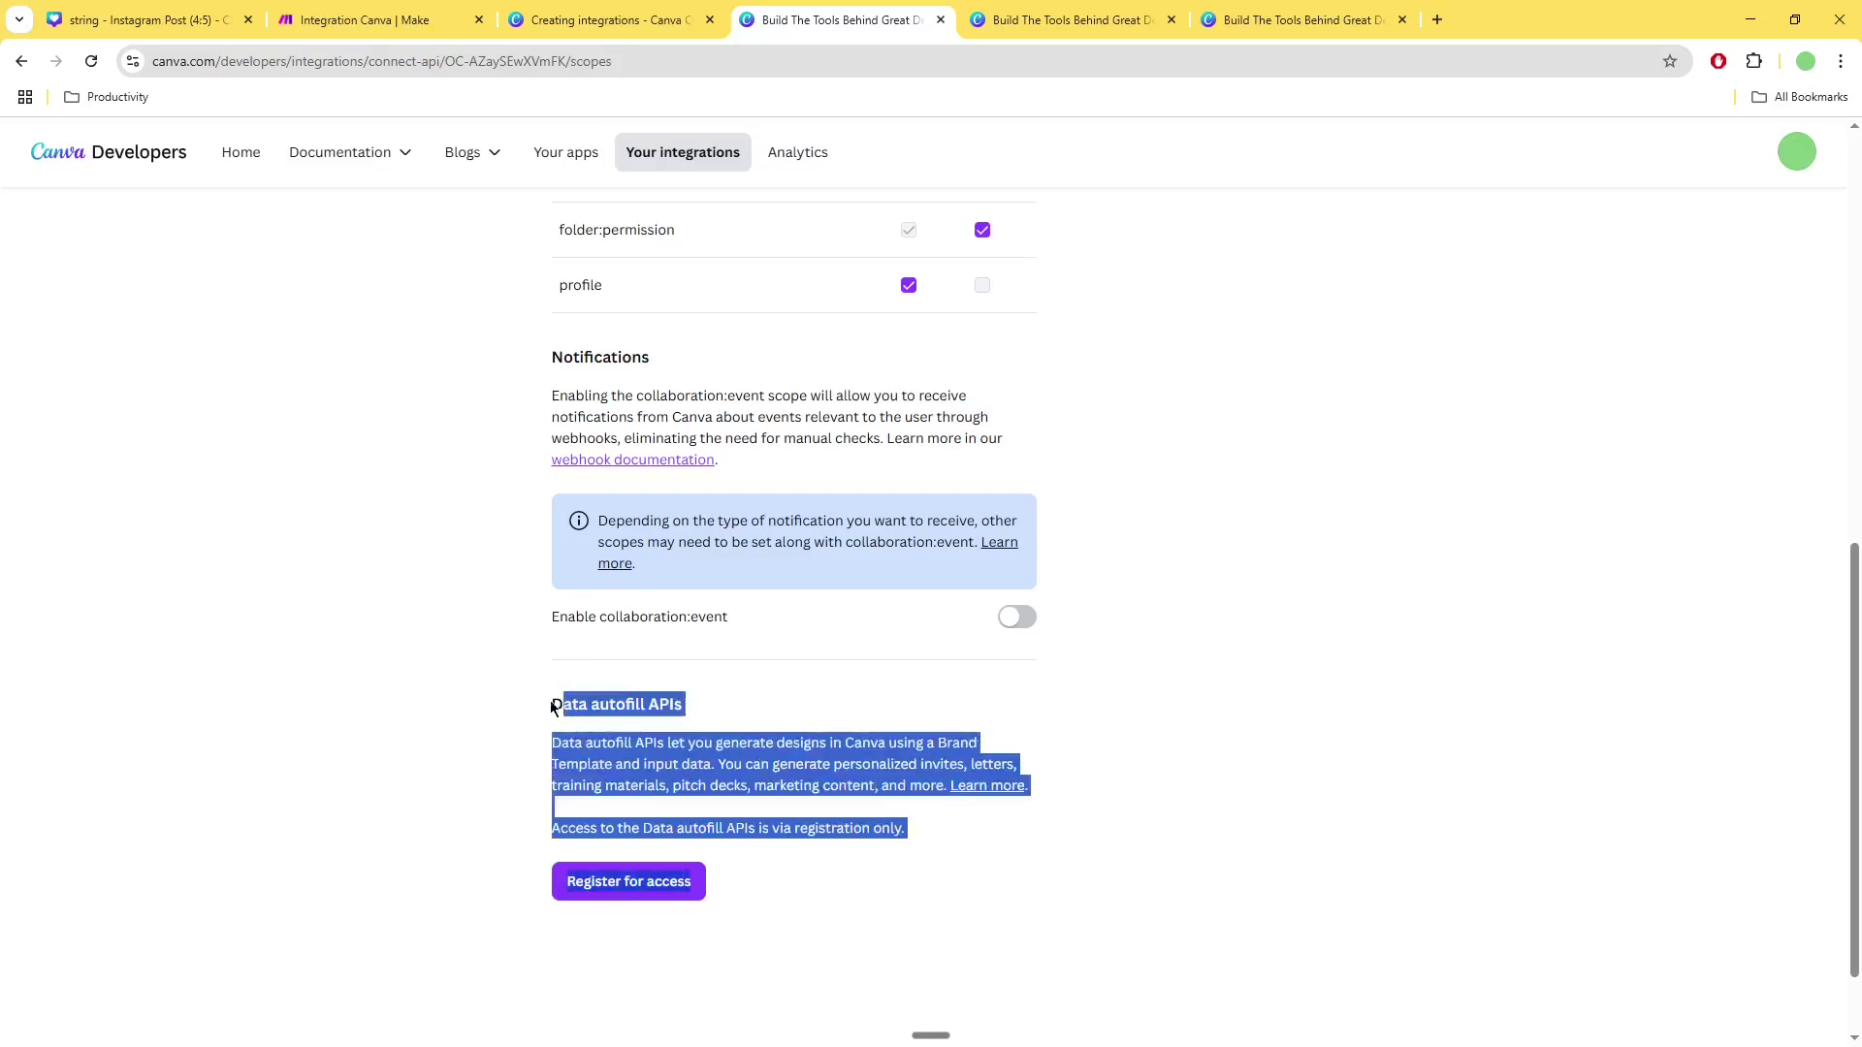
{"action": "left_click", "coordinate": [499, 780]}
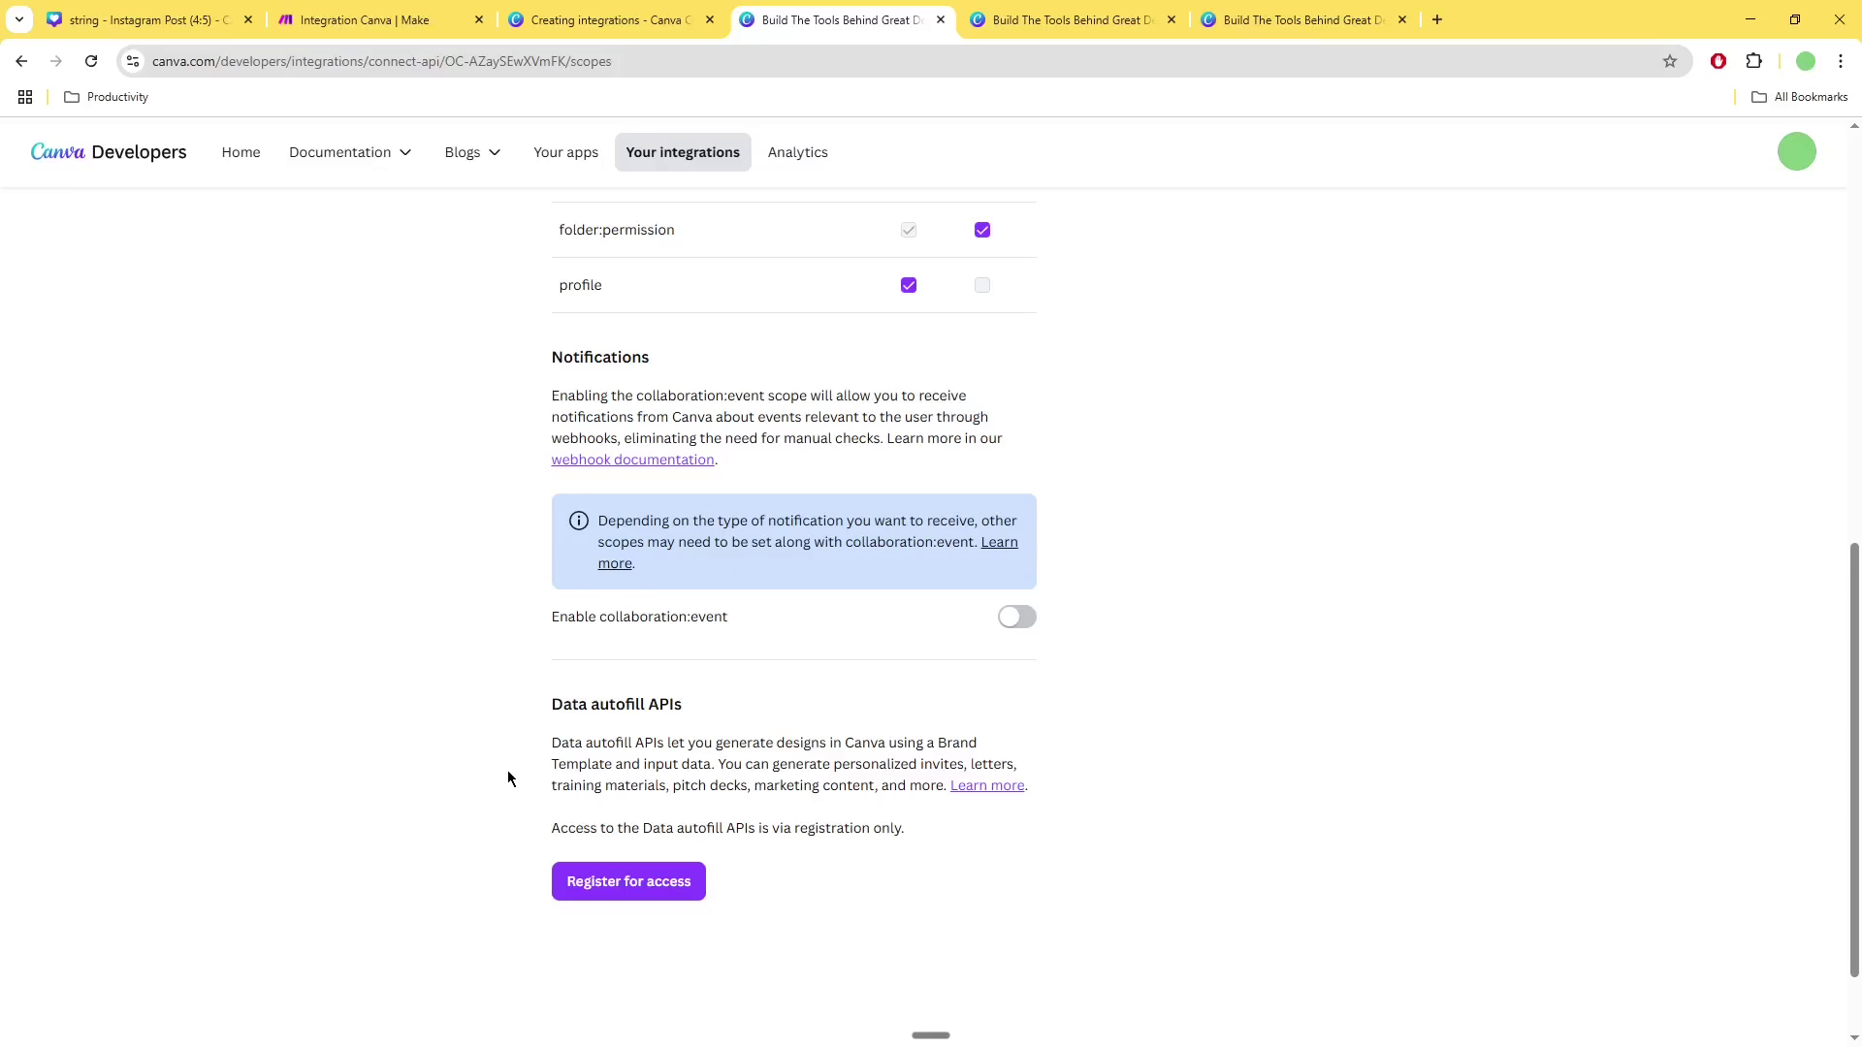
{"action": "scroll", "coordinate": [511, 775], "scroll_direction": "up", "scroll_amount": 9}
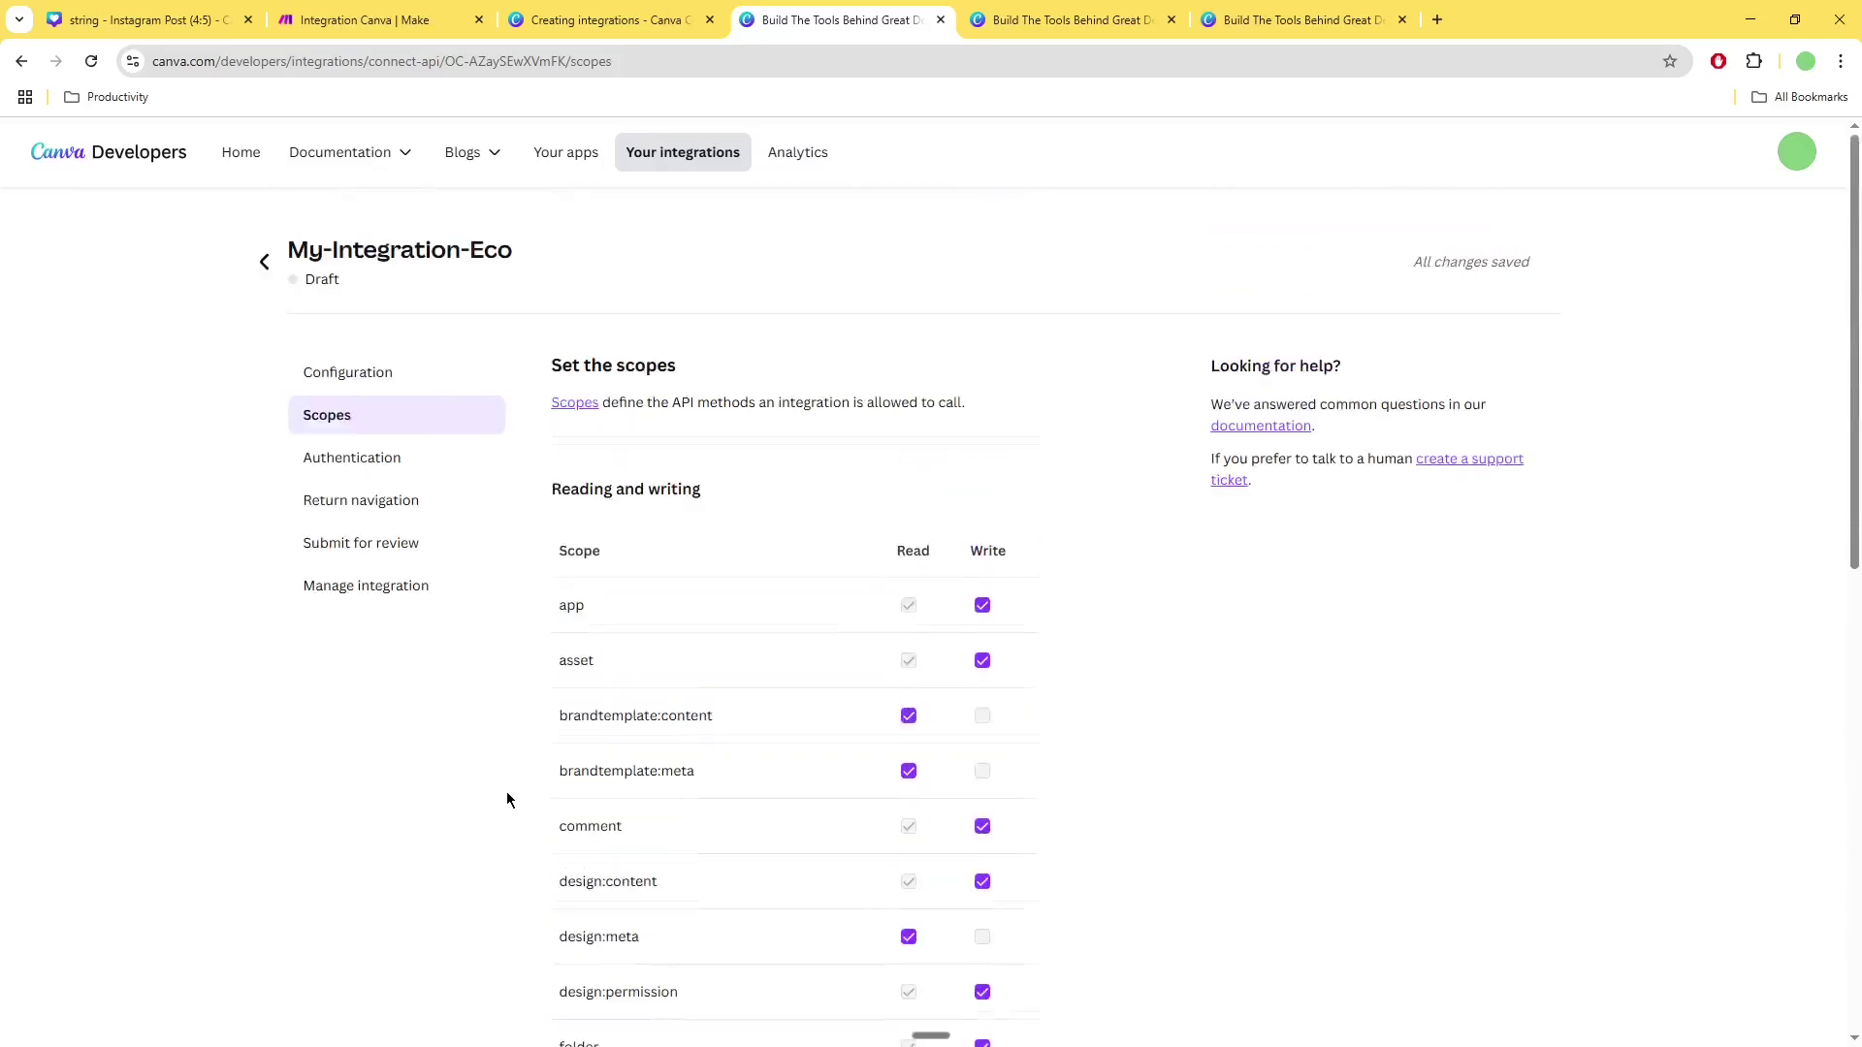
{"action": "left_click", "coordinate": [367, 463]}
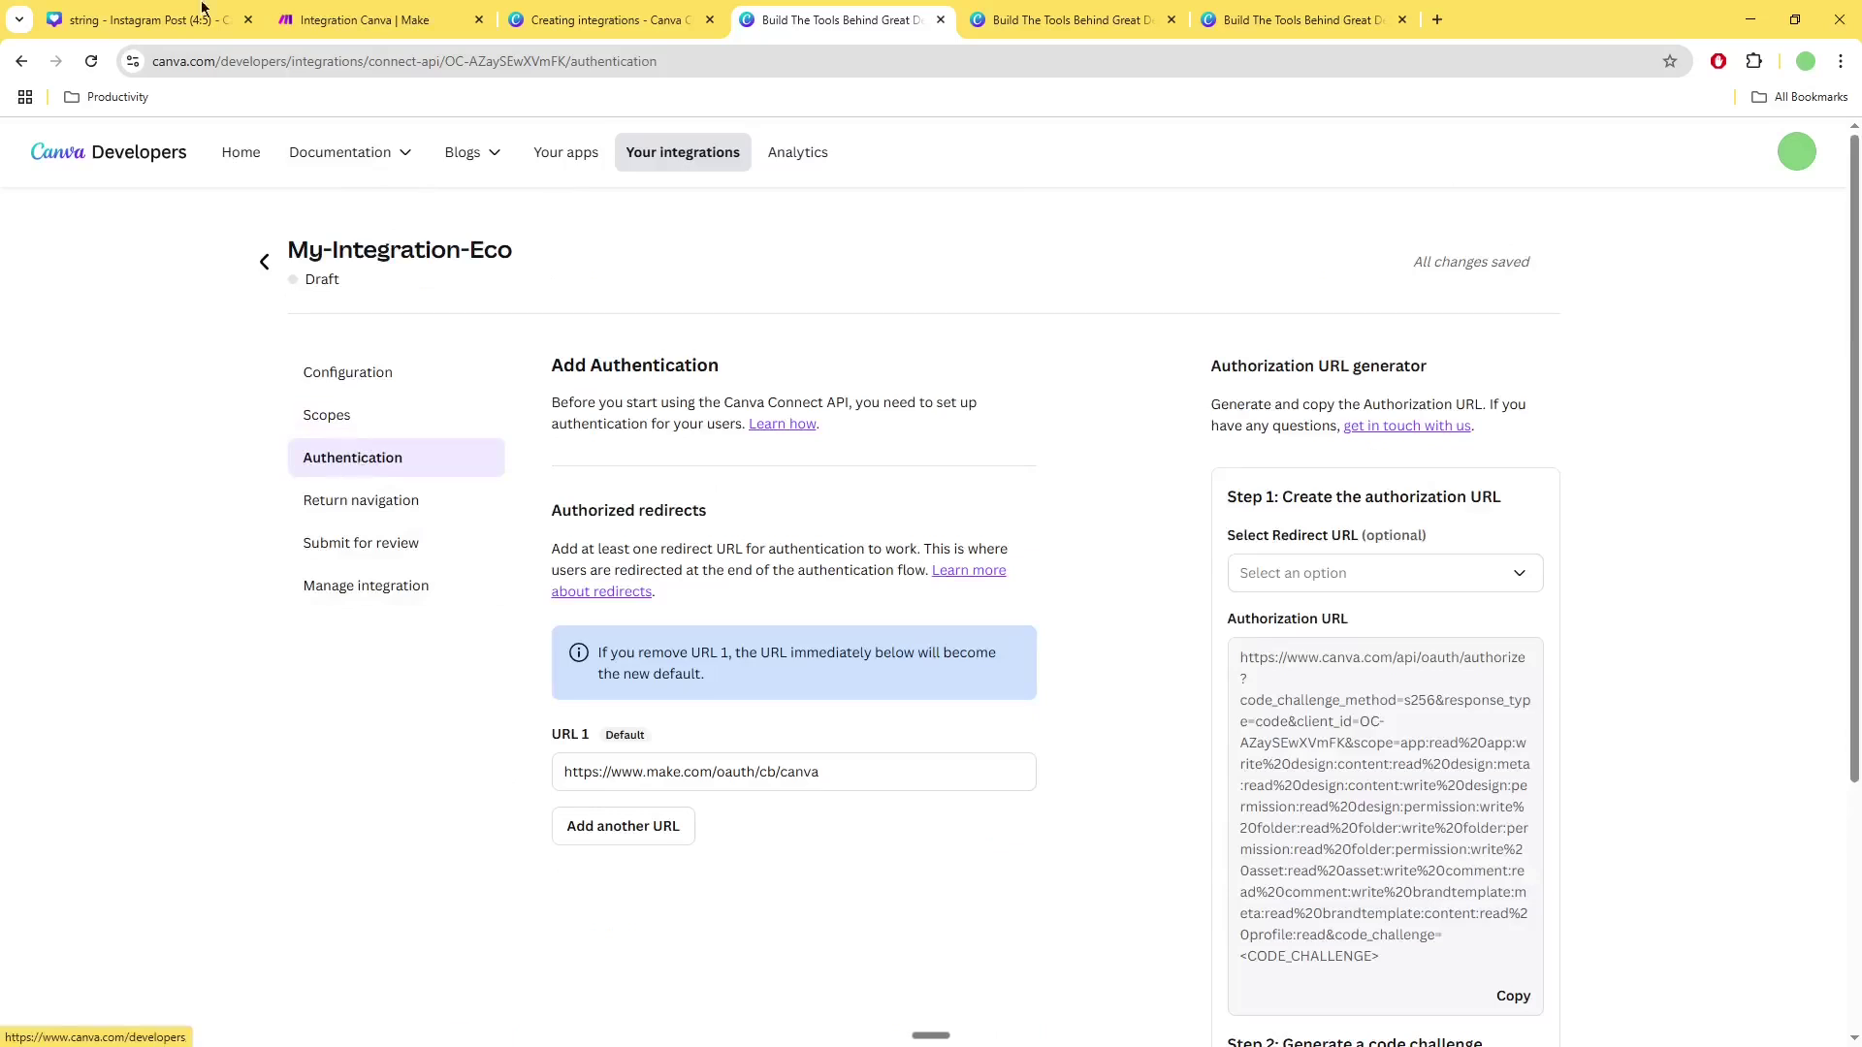
- Check the first Canva module's settings in Make and the docs, then return to Authentication
{"action": "left_click", "coordinate": [403, 18]}
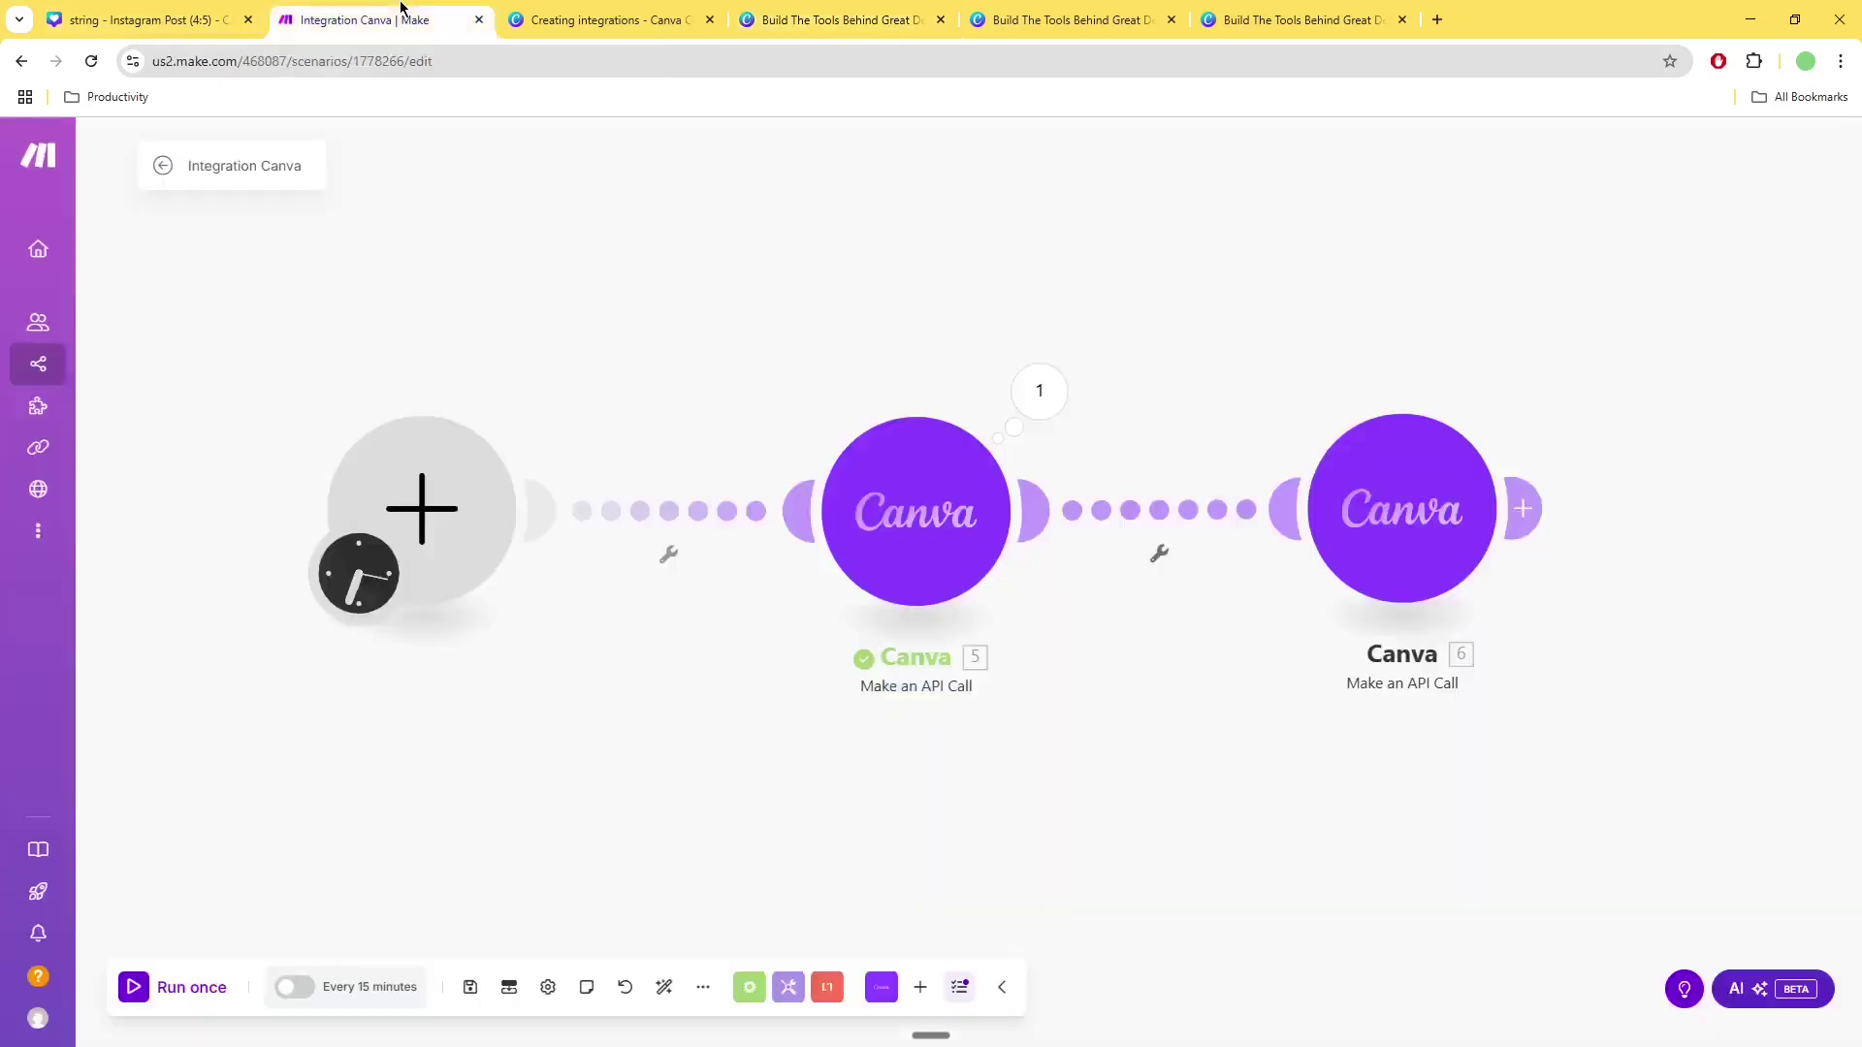
{"action": "left_click", "coordinate": [911, 528]}
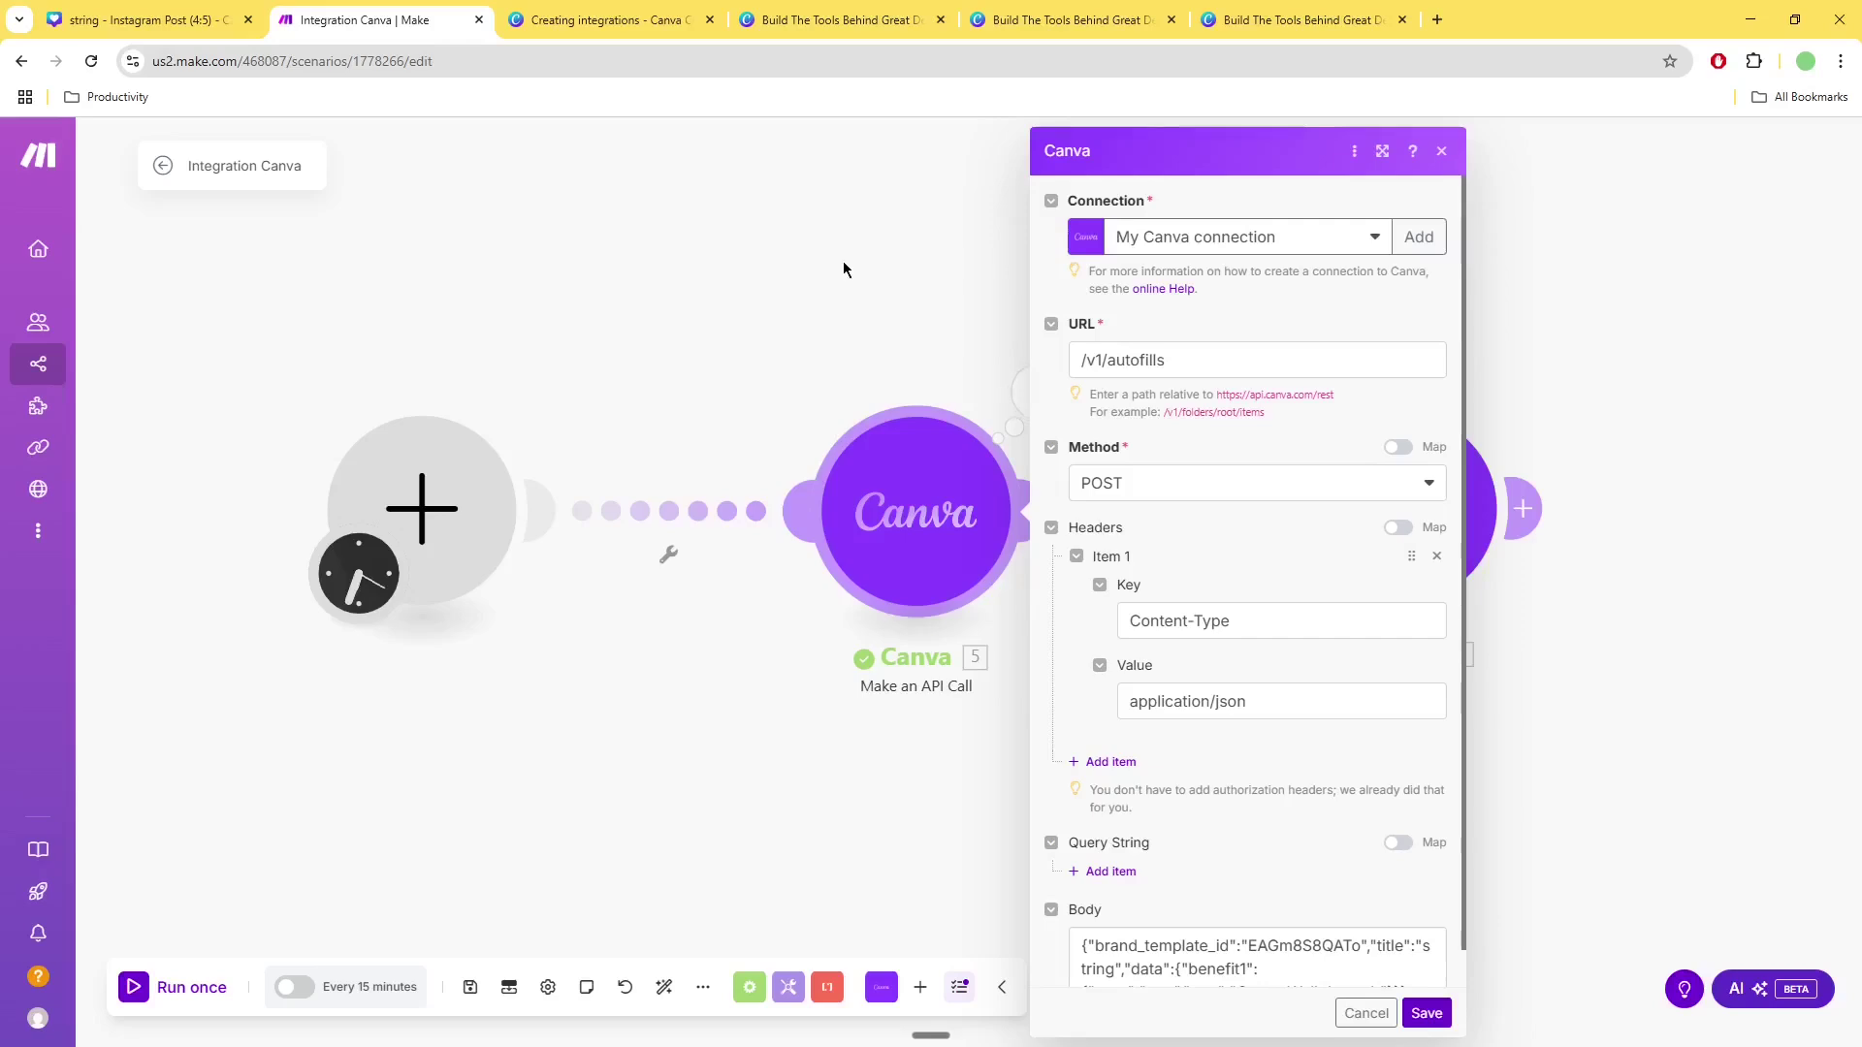
{"action": "left_click", "coordinate": [600, 22]}
{"action": "scroll", "coordinate": [773, 673], "scroll_direction": "down", "scroll_amount": 10}
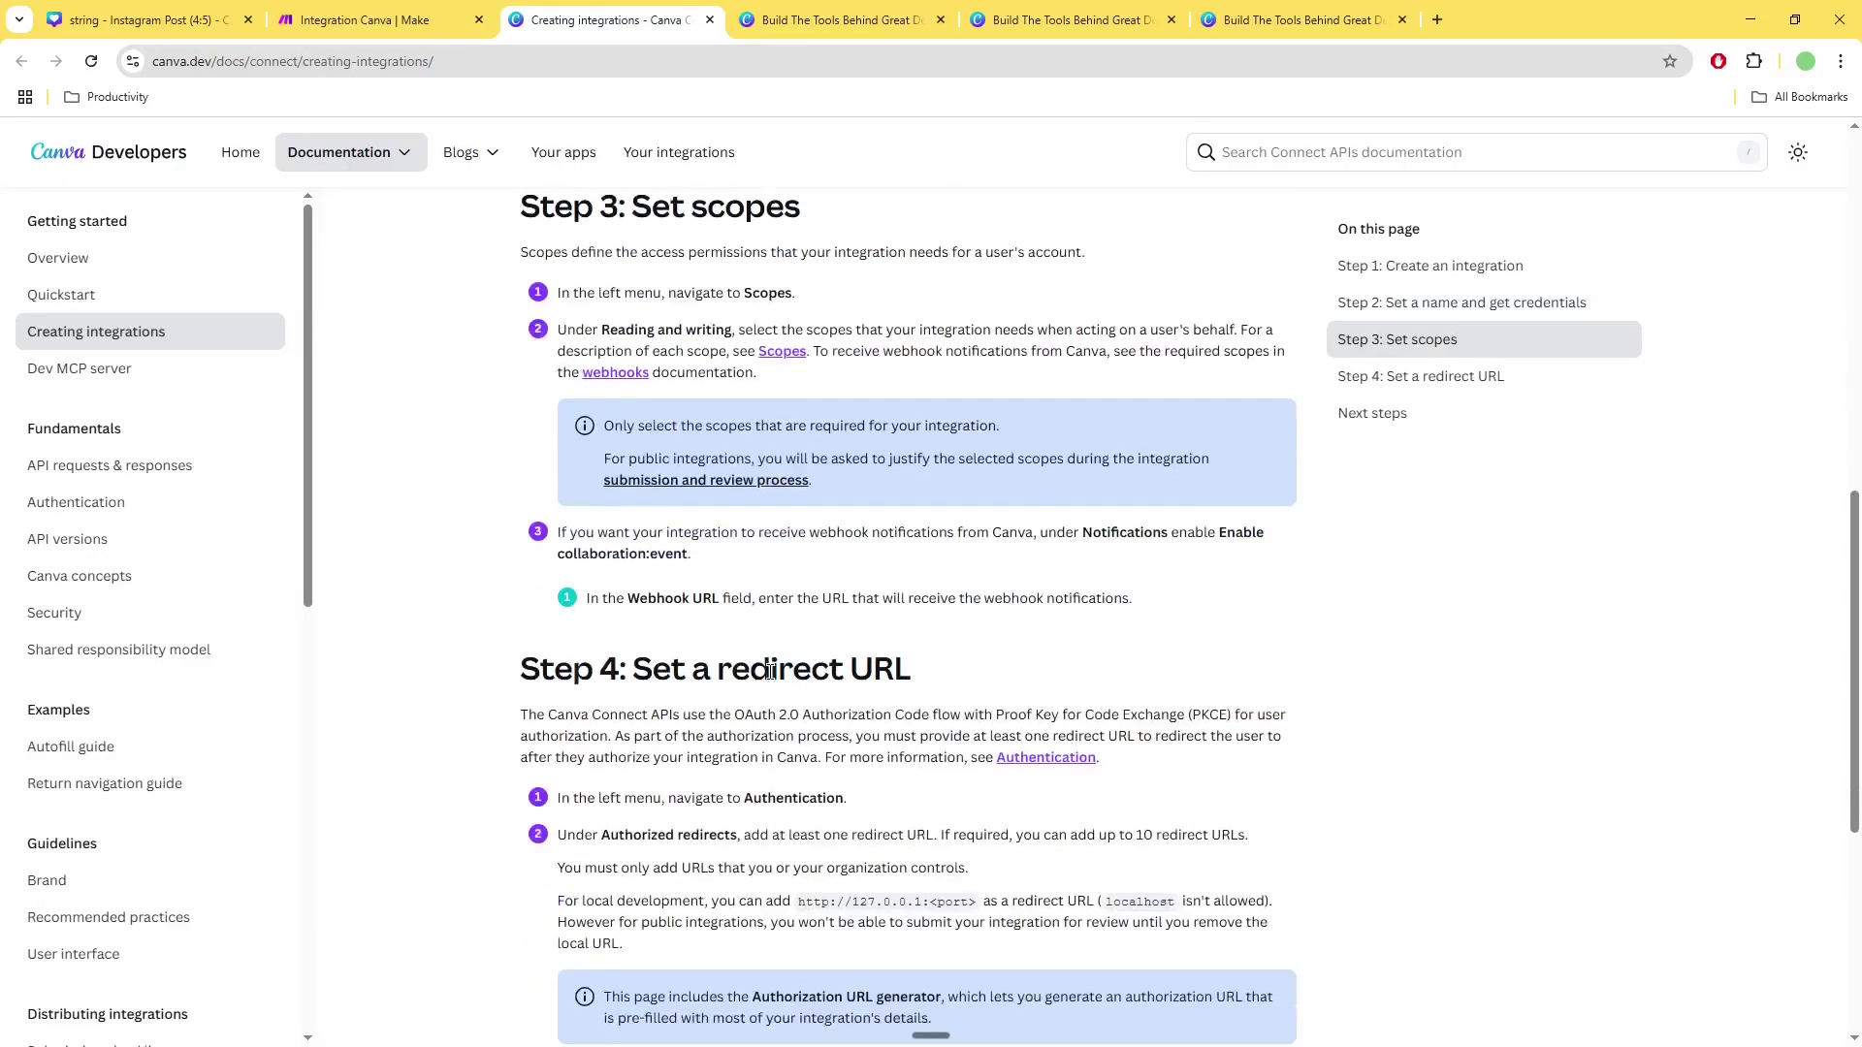
{"action": "left_click", "coordinate": [816, 17]}
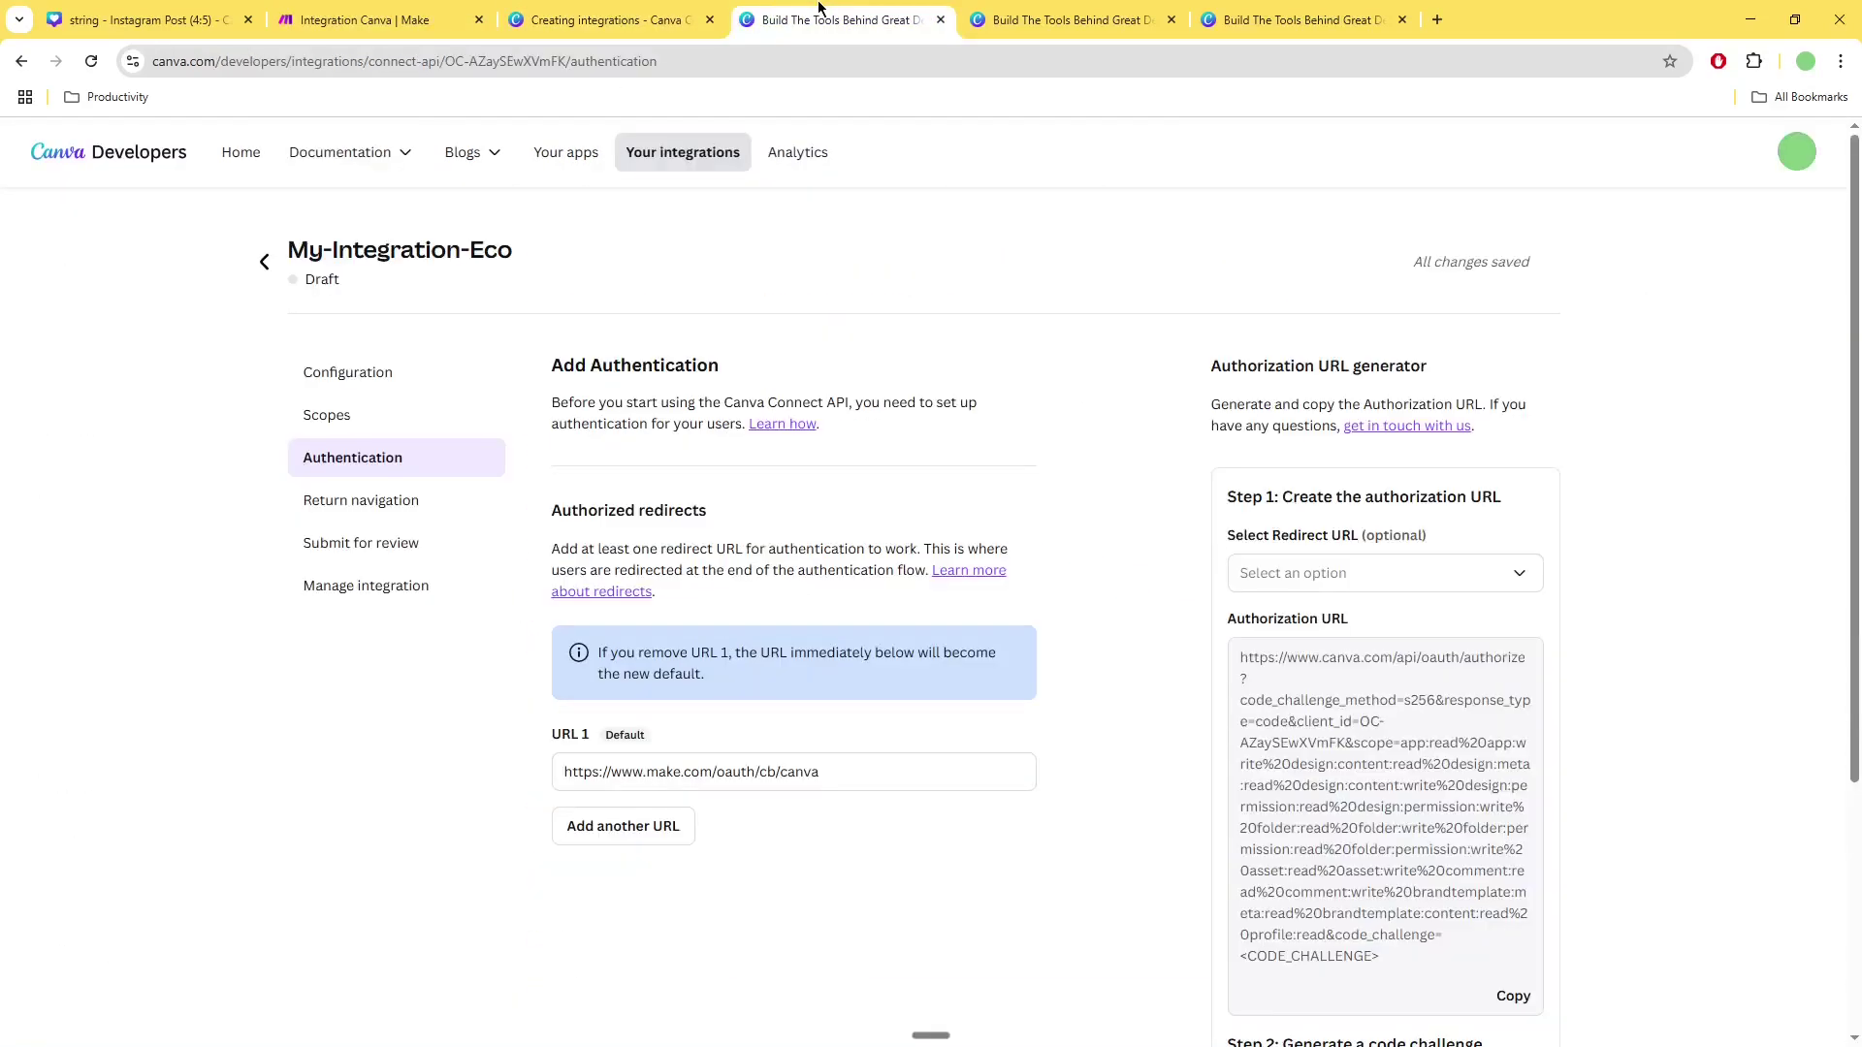
{"action": "triple_click", "coordinate": [774, 776]}
{"action": "triple_click", "coordinate": [774, 776]}
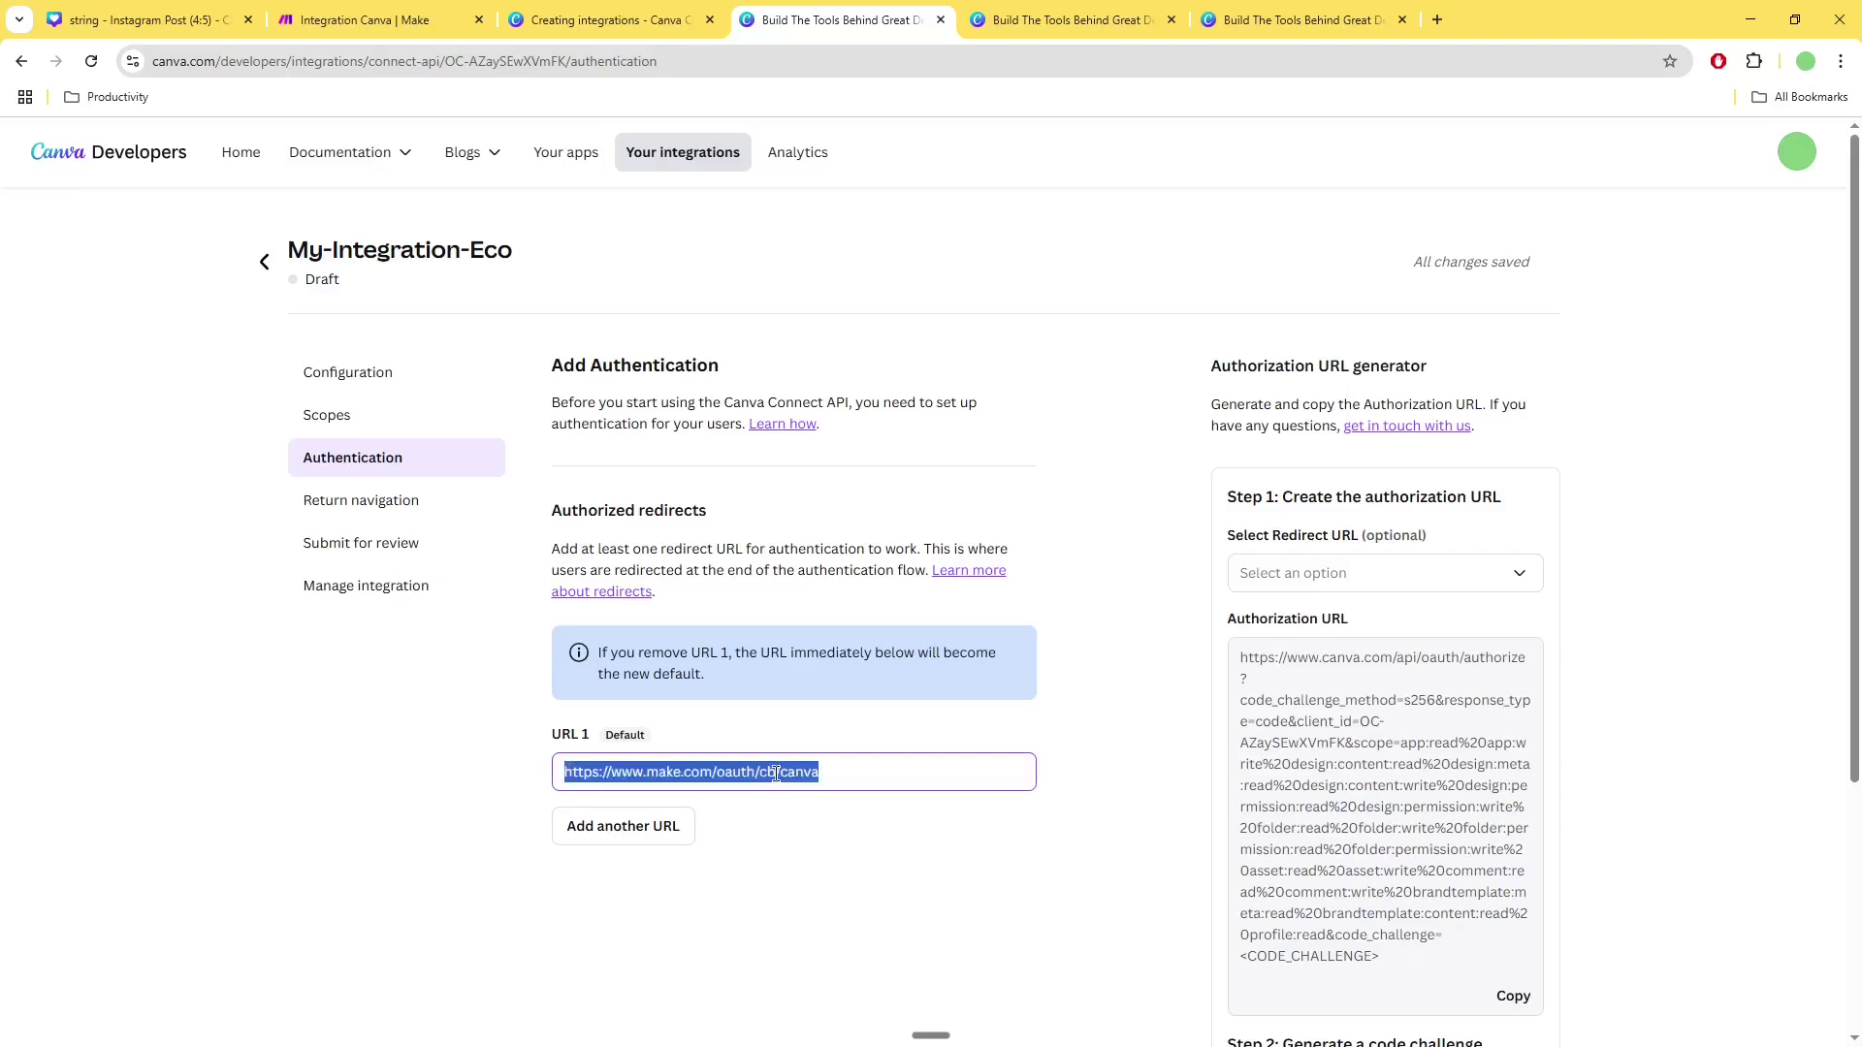
{"action": "triple_click", "coordinate": [849, 771]}
{"action": "left_click", "coordinate": [849, 771]}
{"action": "triple_click", "coordinate": [849, 771]}
{"action": "left_click", "coordinate": [686, 771]}
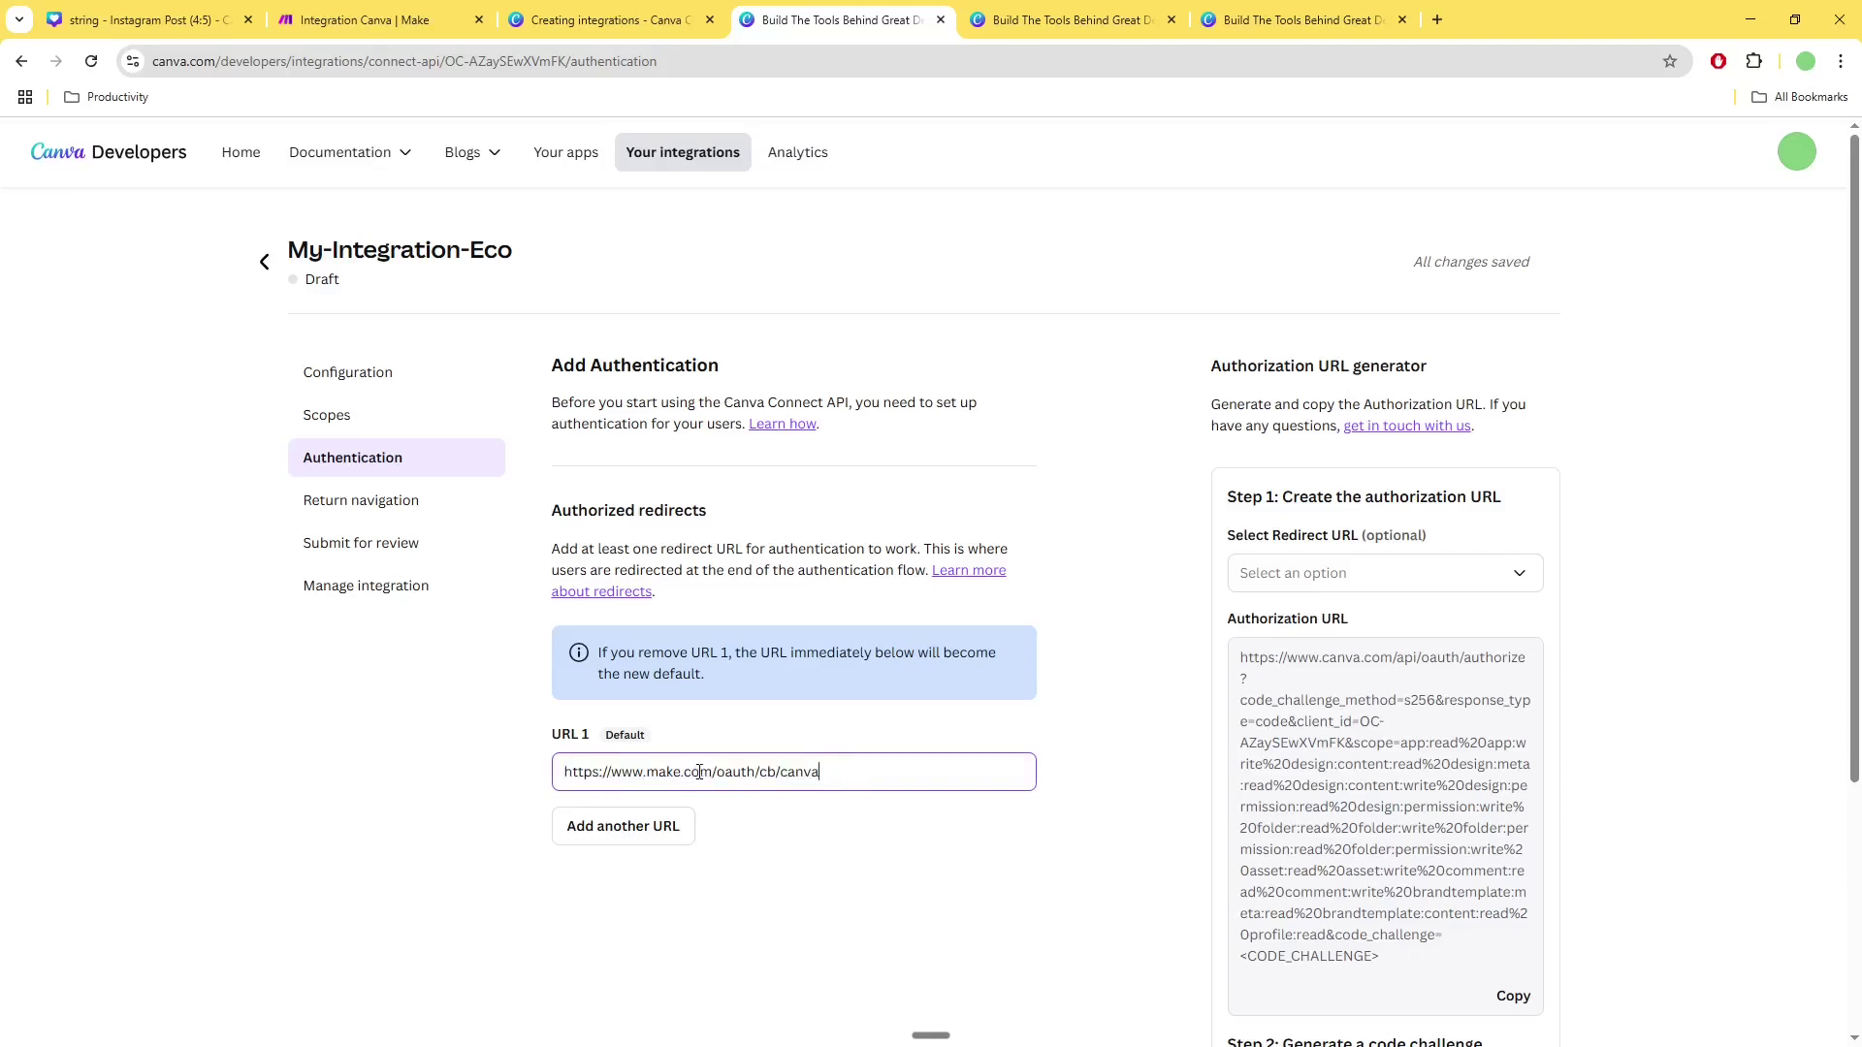
{"action": "triple_click", "coordinate": [865, 775]}
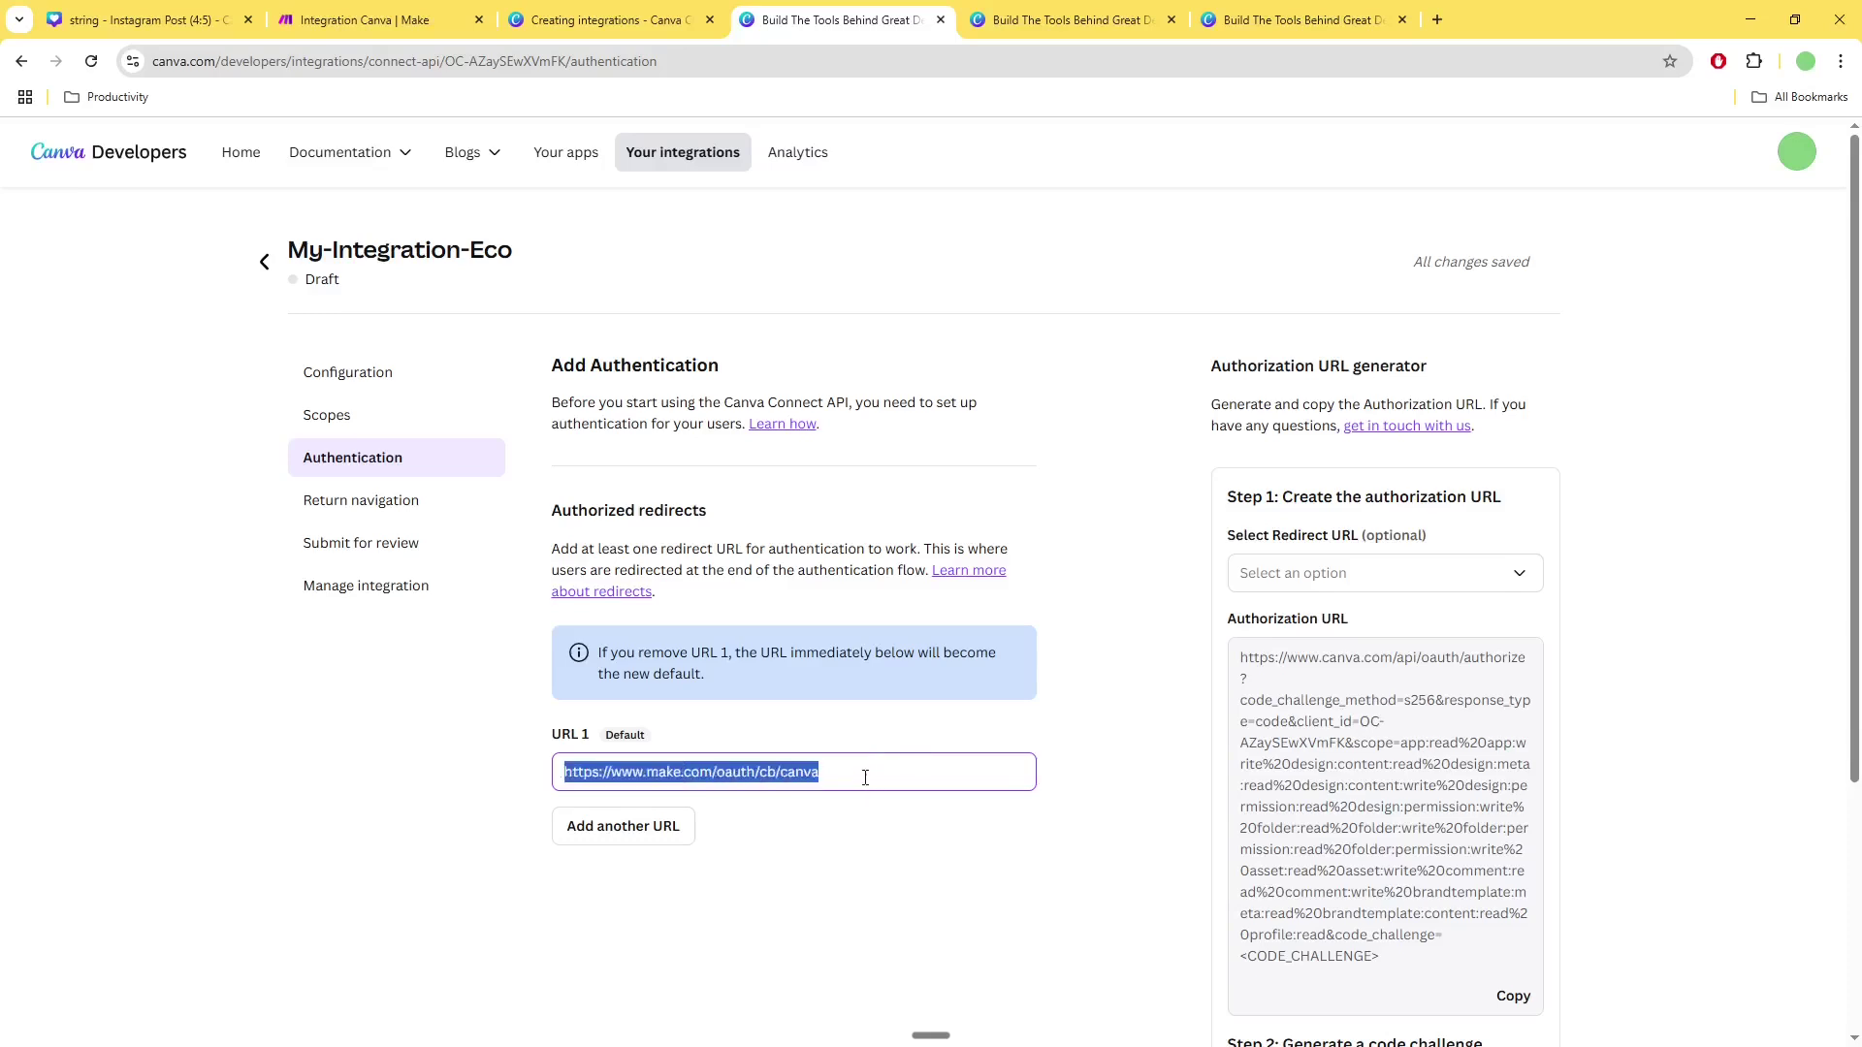
{"action": "left_click", "coordinate": [382, 499]}
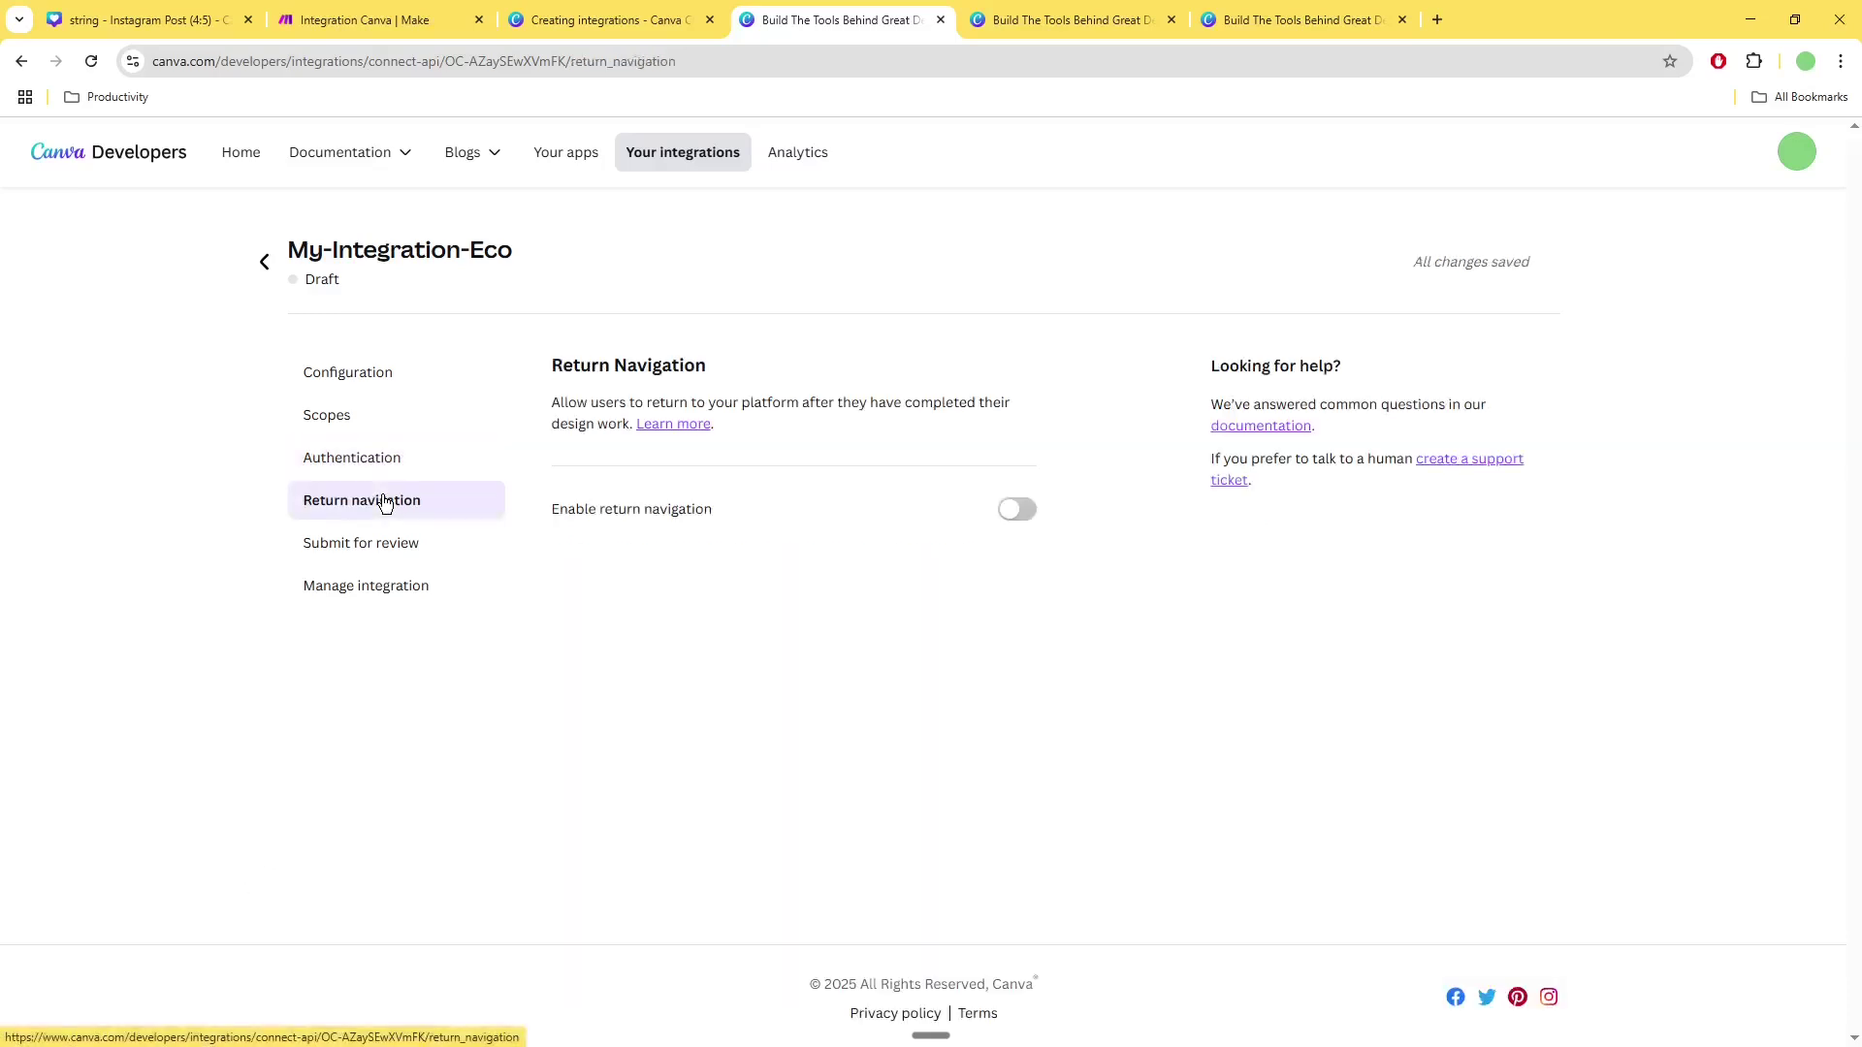
{"action": "left_click", "coordinate": [384, 471]}
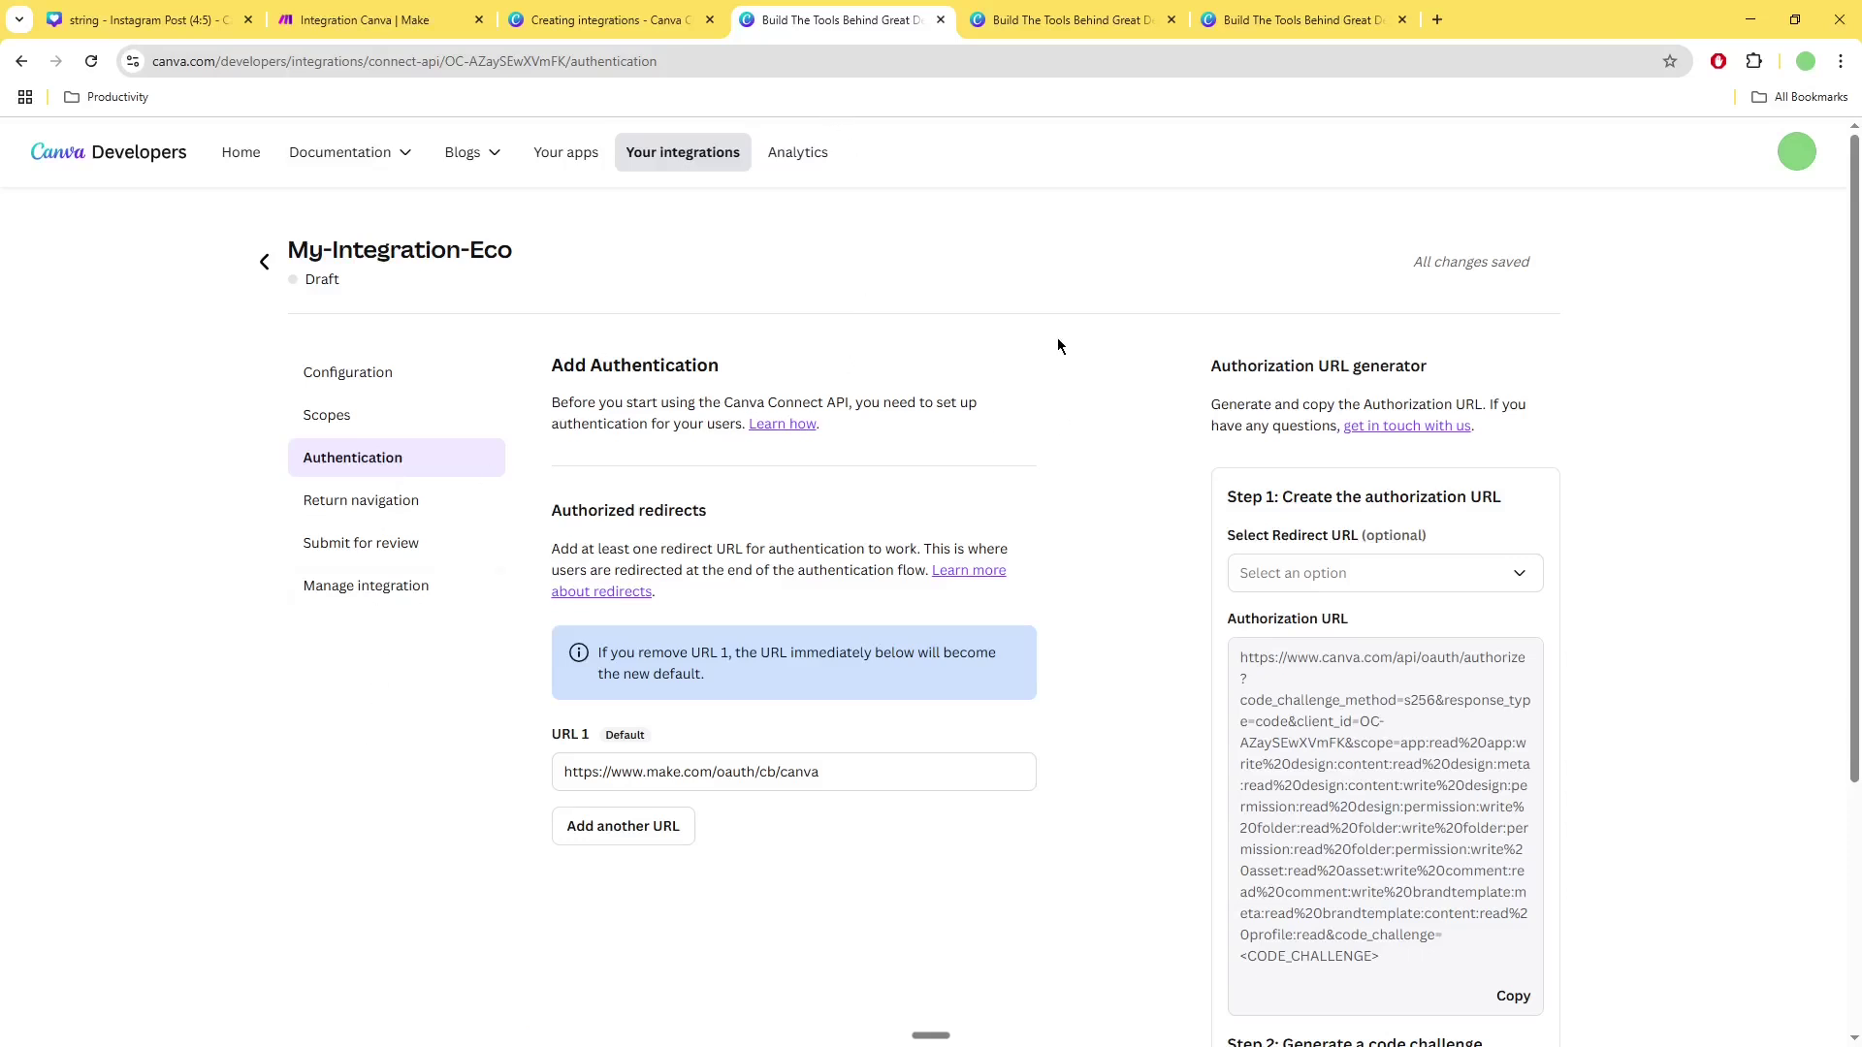
- Go through the integration and docs pages and return to the Make scenario
{"action": "left_click", "coordinate": [1066, 19]}
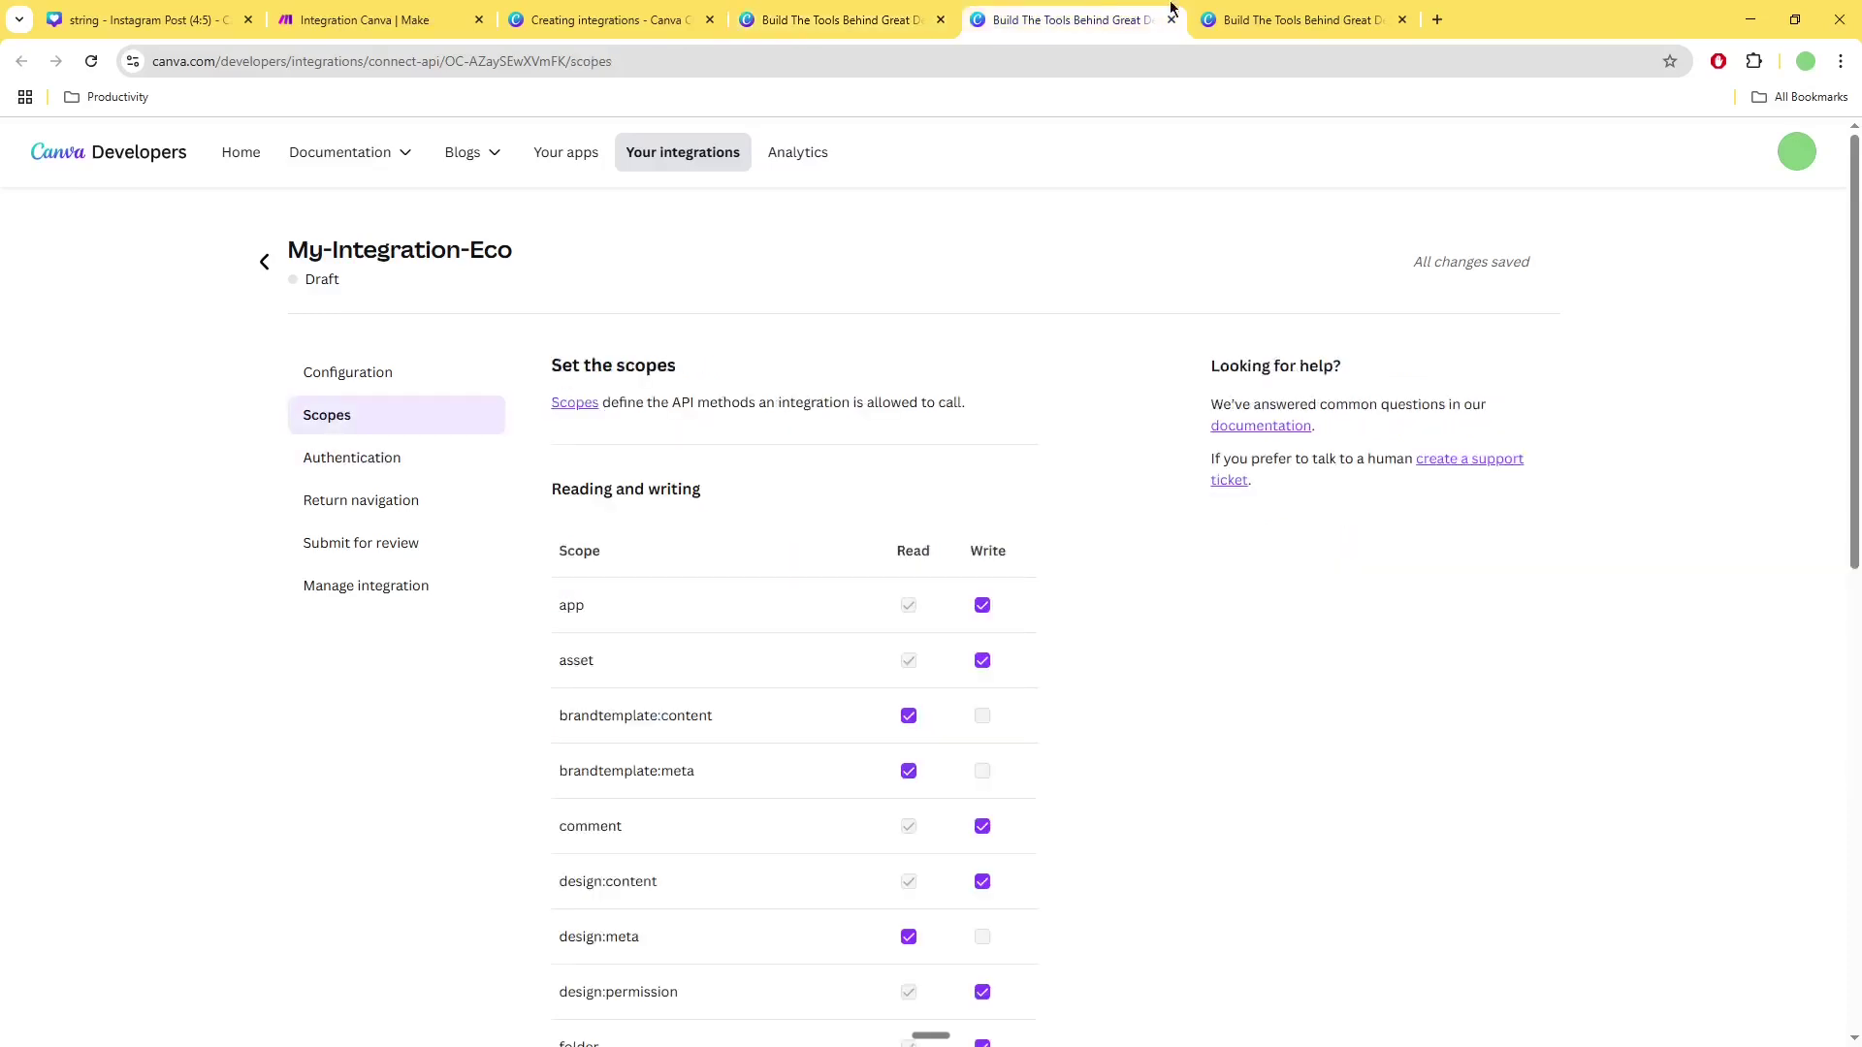
{"action": "left_click", "coordinate": [1220, 12]}
{"action": "left_click", "coordinate": [622, 12]}
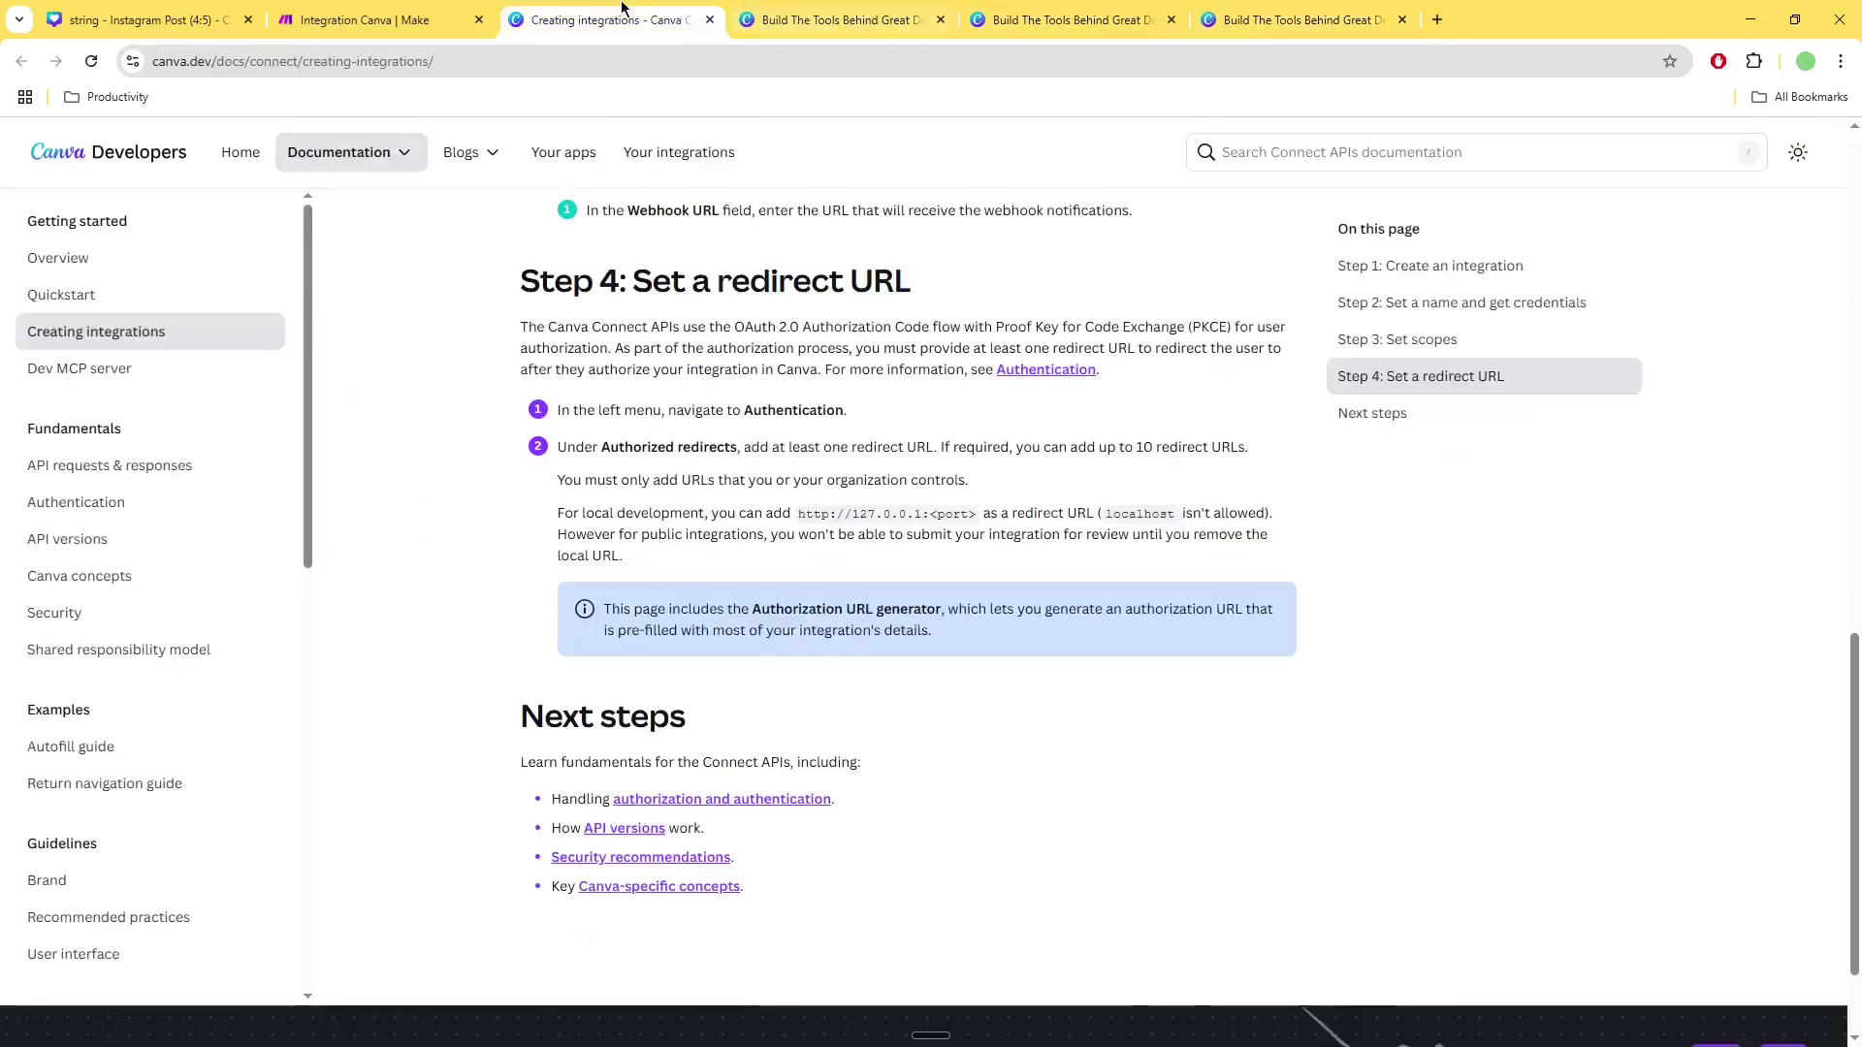
{"action": "left_click", "coordinate": [357, 13]}
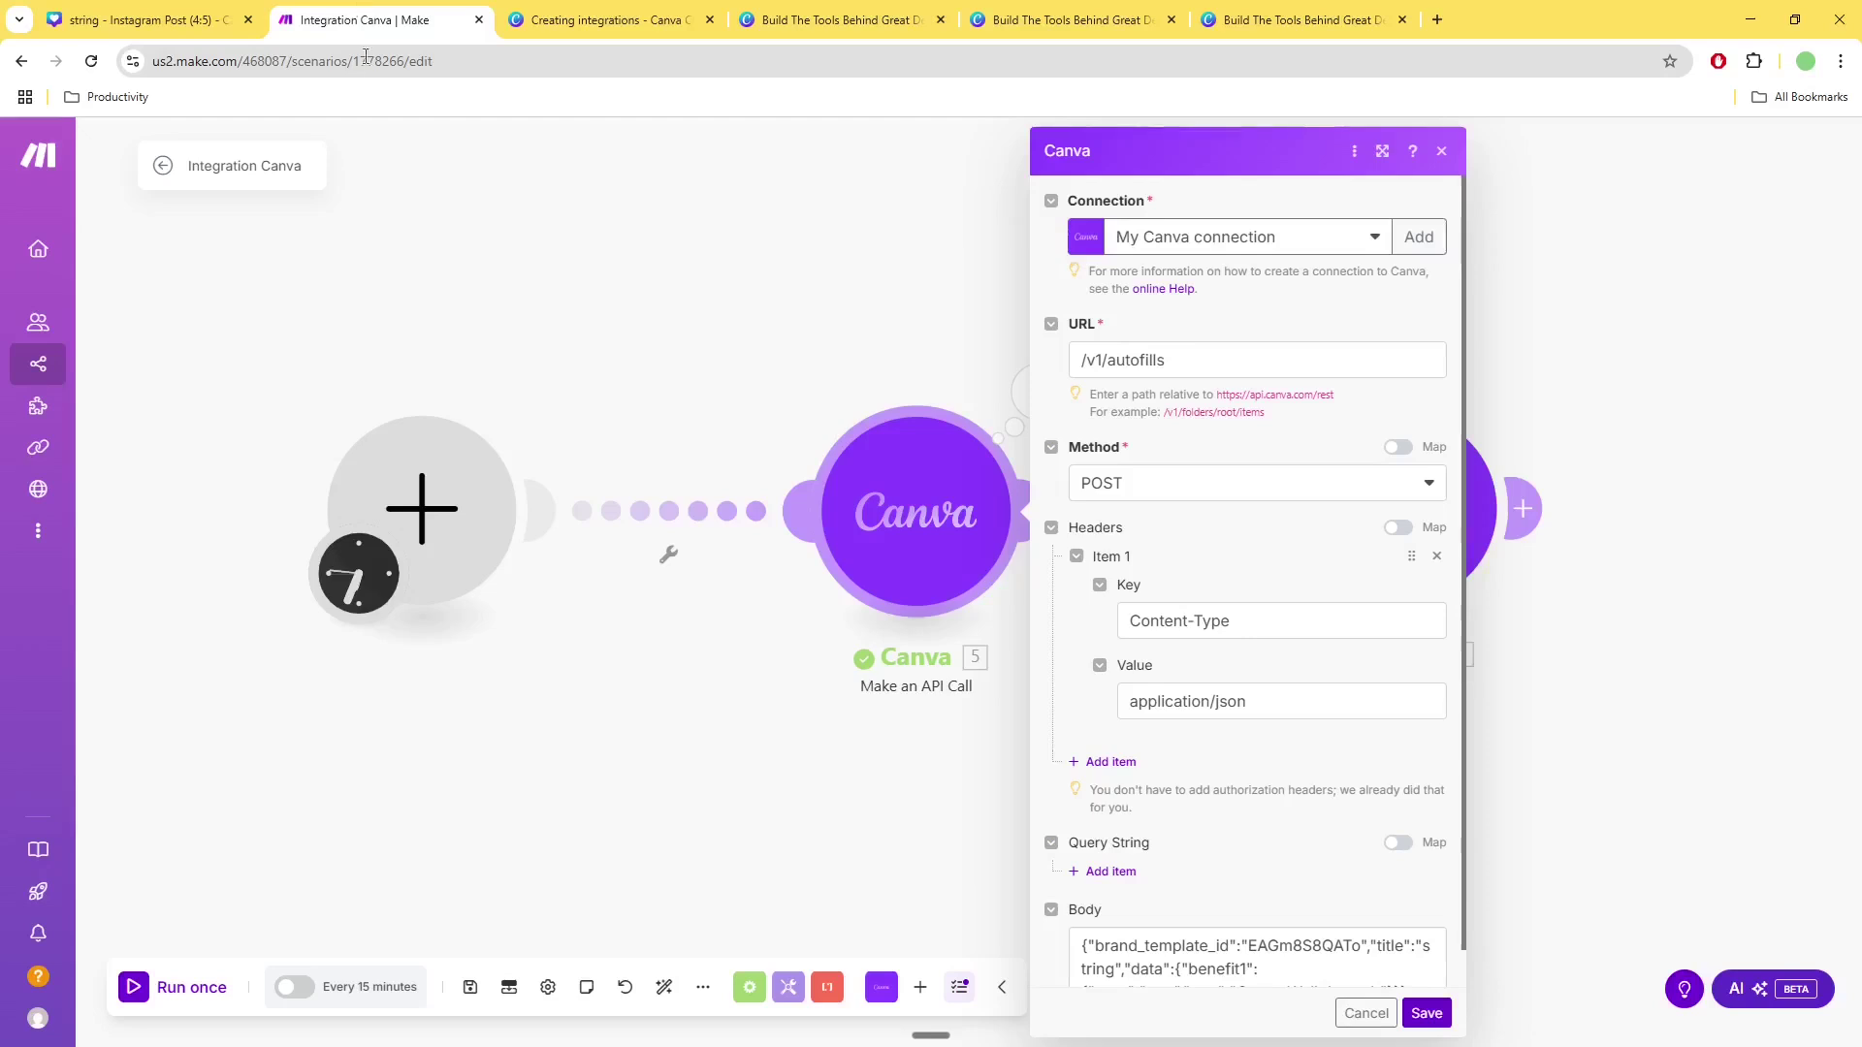